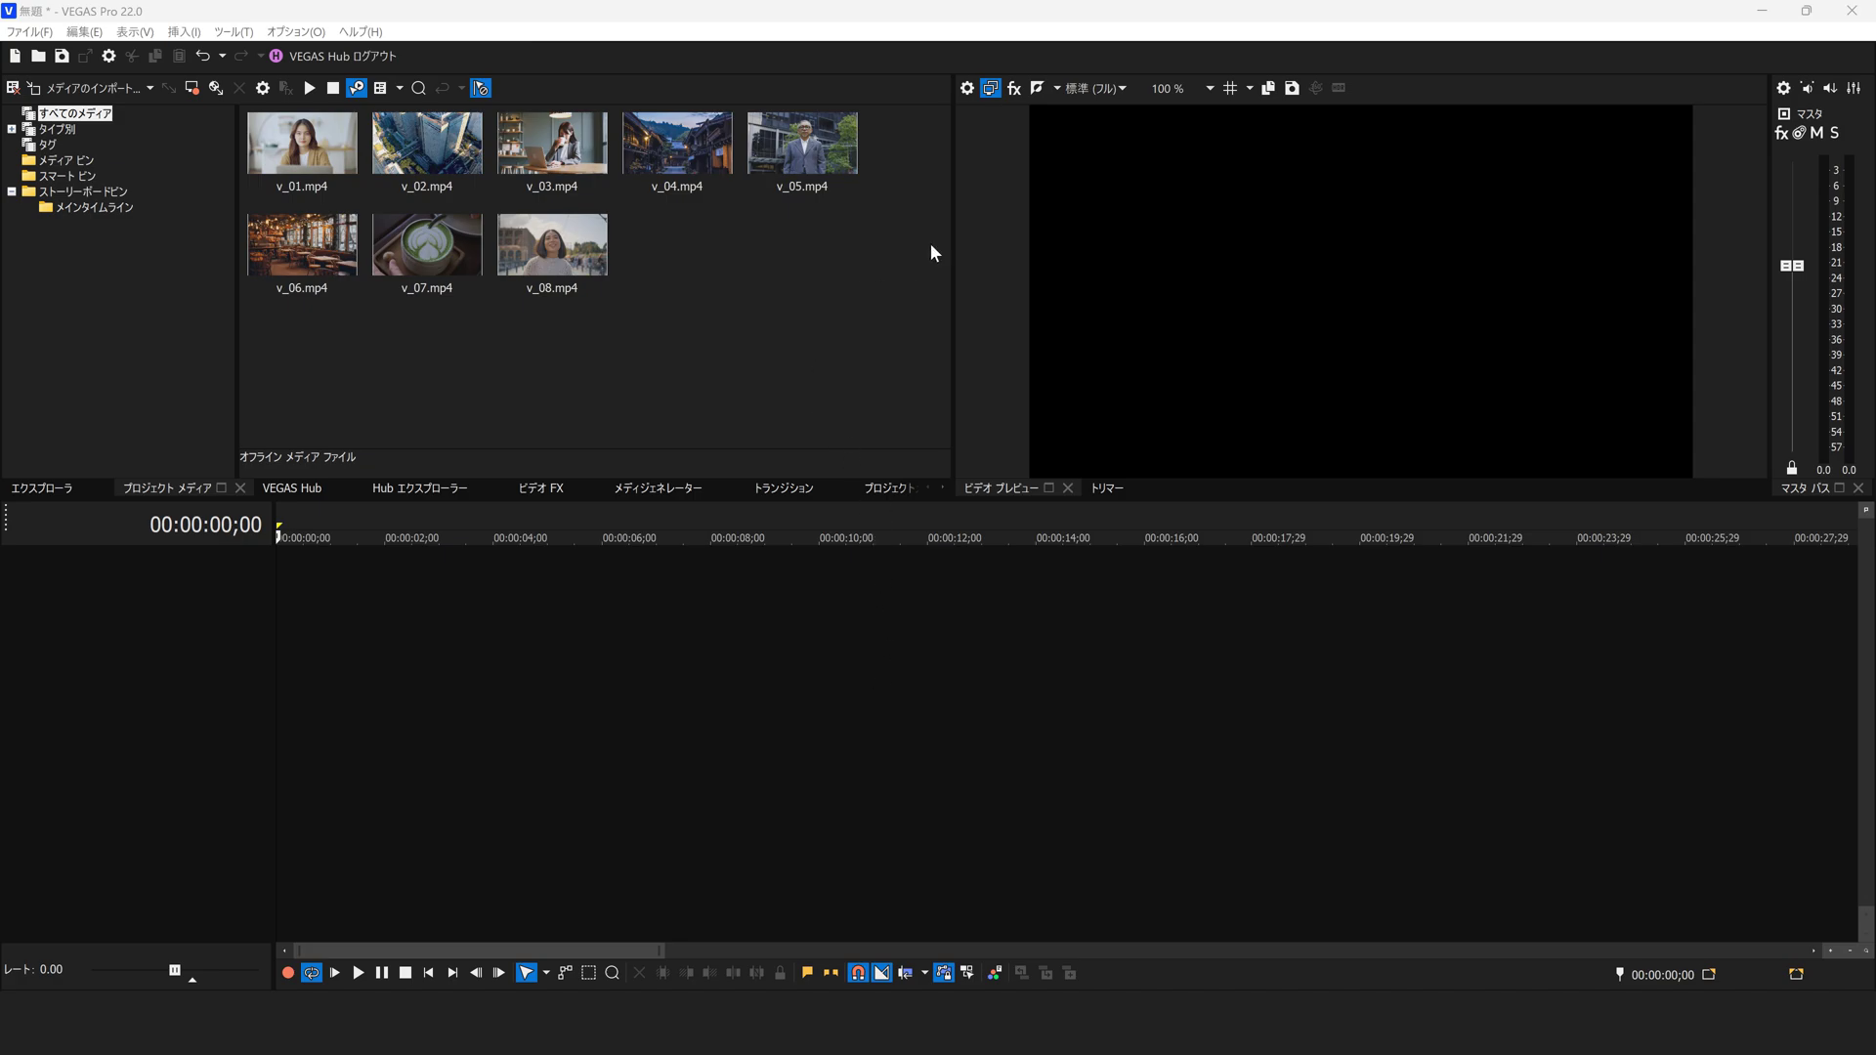
- Set the project's video frame size to 1080 wide by 1920 high
left_click(966, 88)
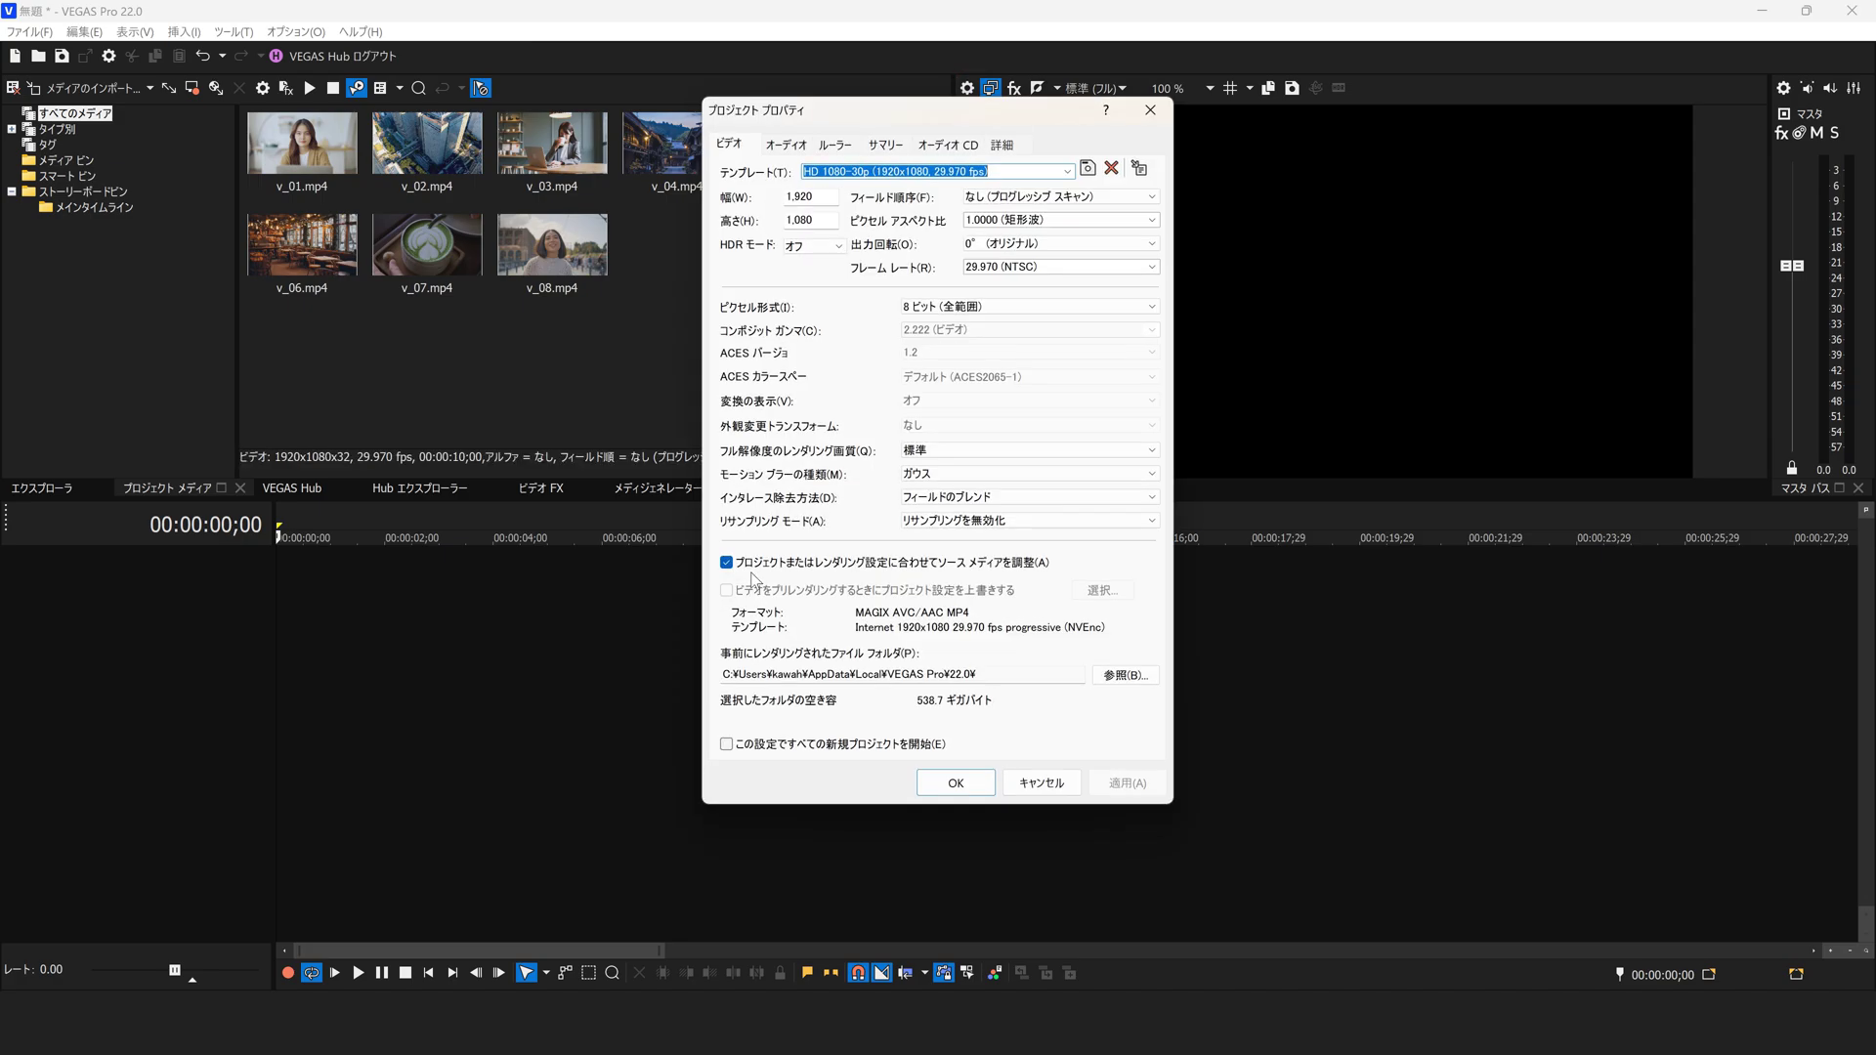
double_click(823, 195)
type("1080")
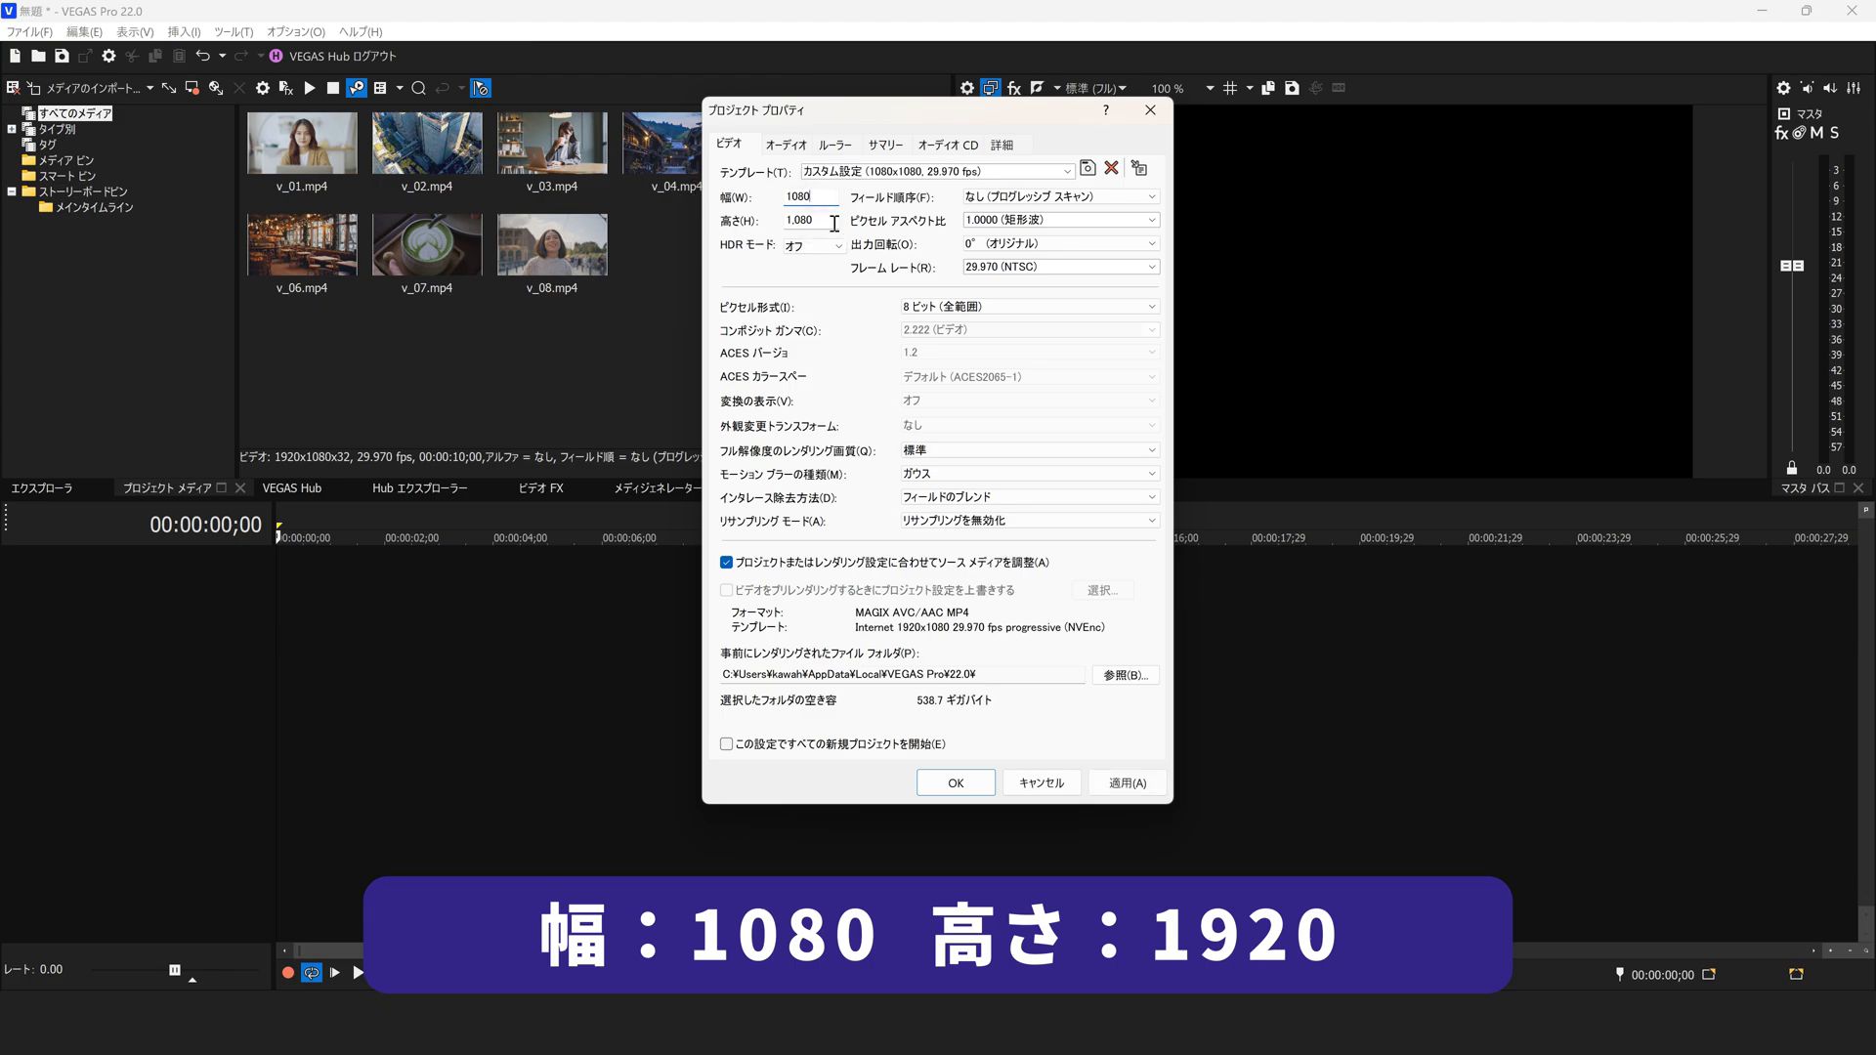
key("Tab")
type("1920")
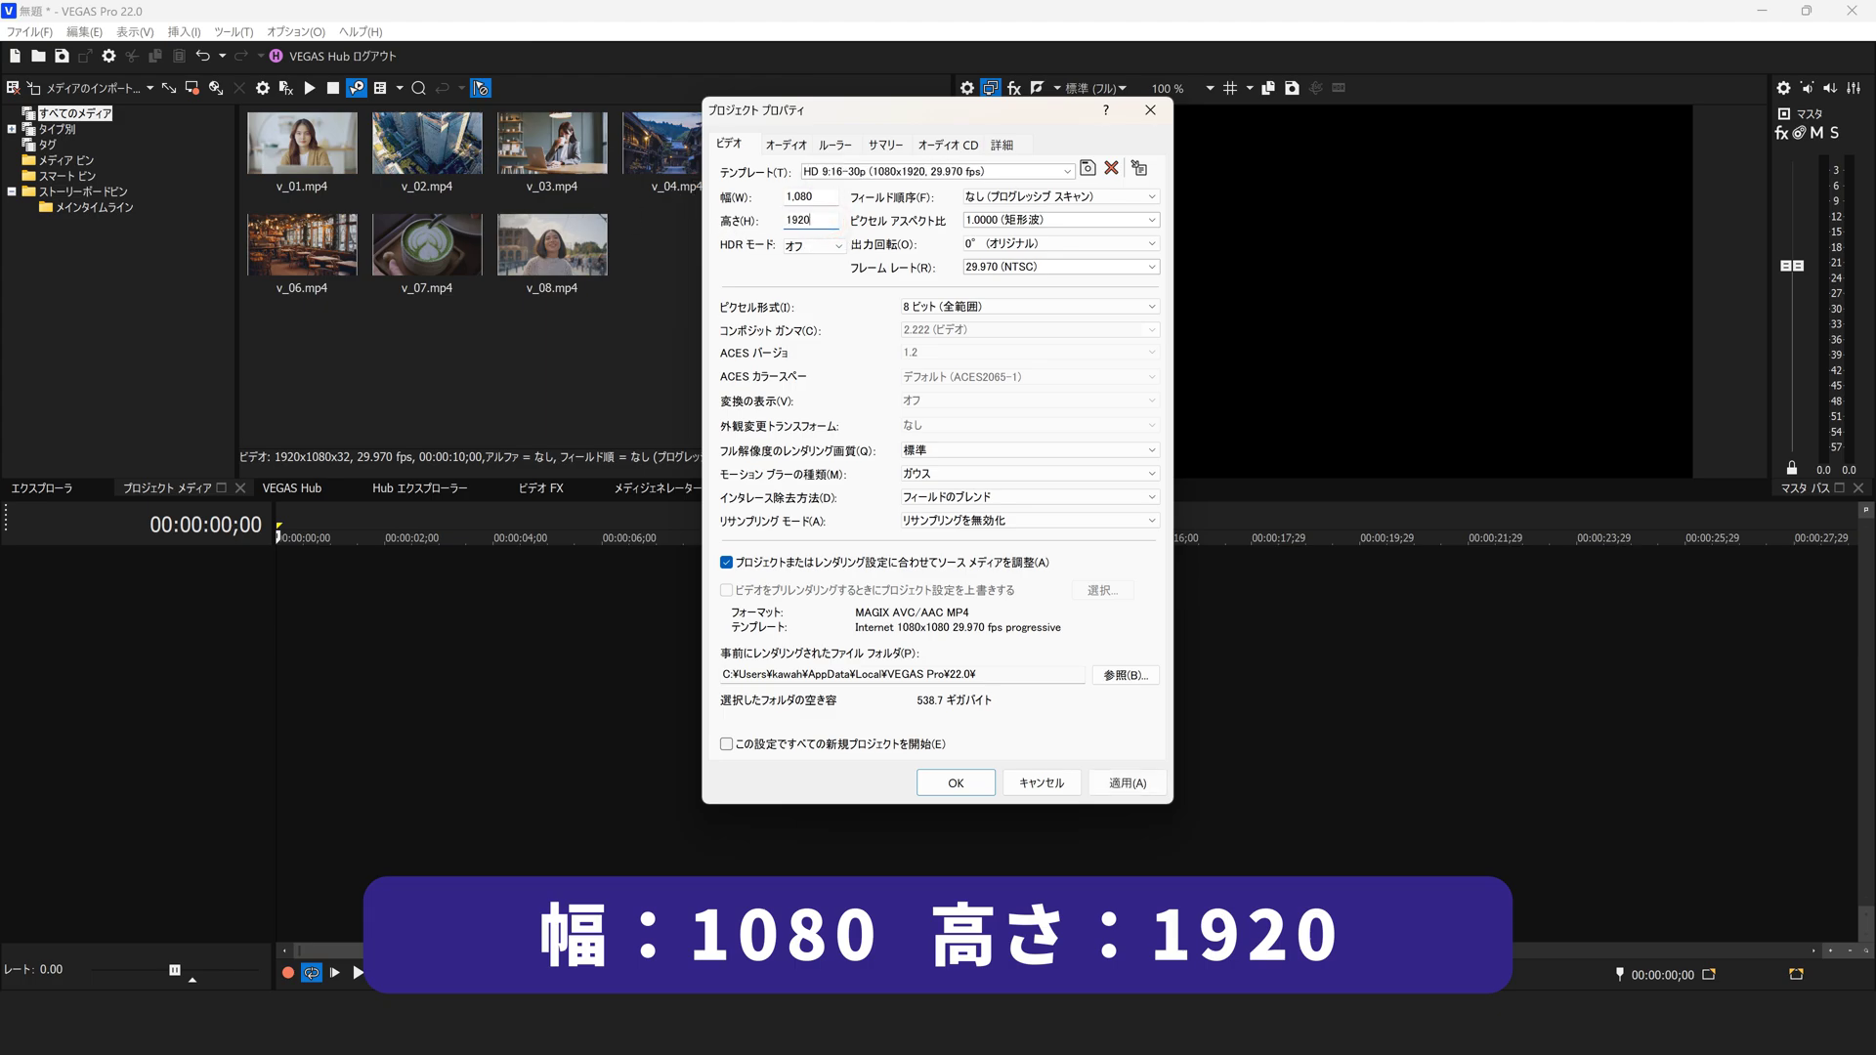
left_click(956, 783)
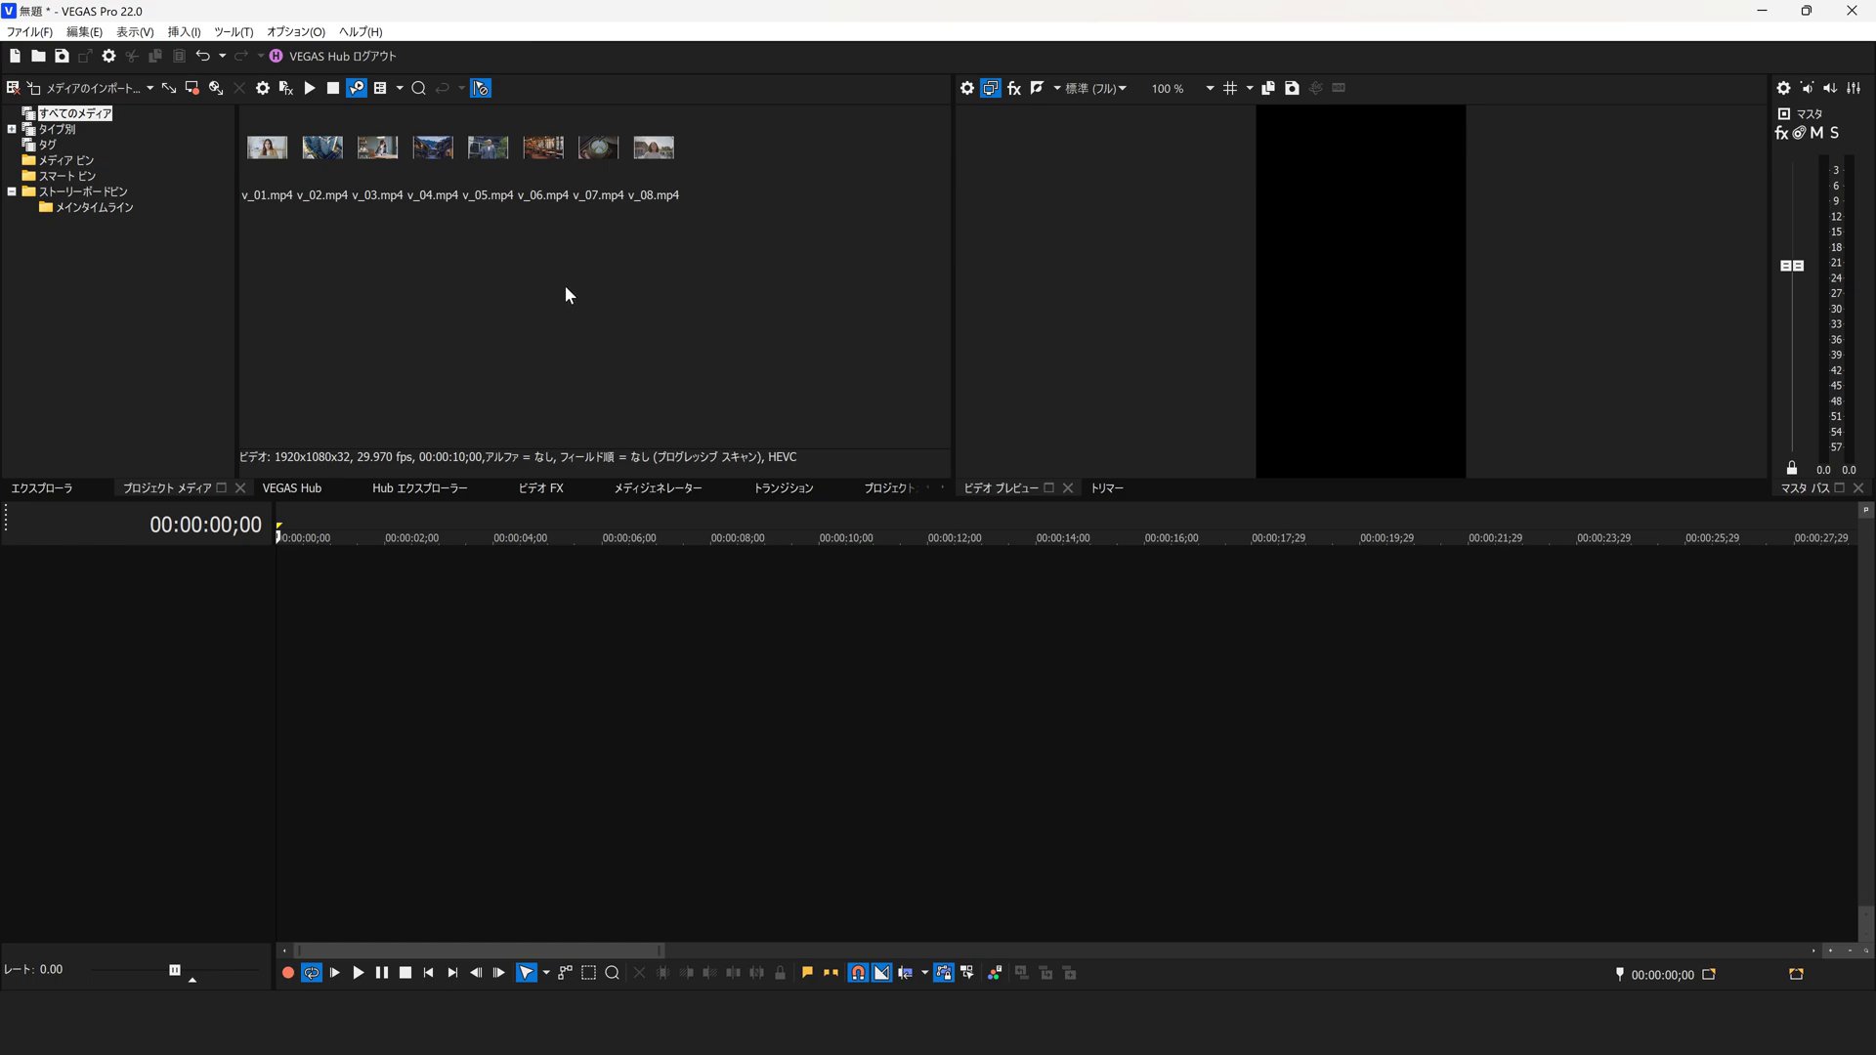
- Place v_01.mp4 at the start of the timeline on a new video track and add the オフセットとラップ effect to it
scroll(565, 284, "up", 3)
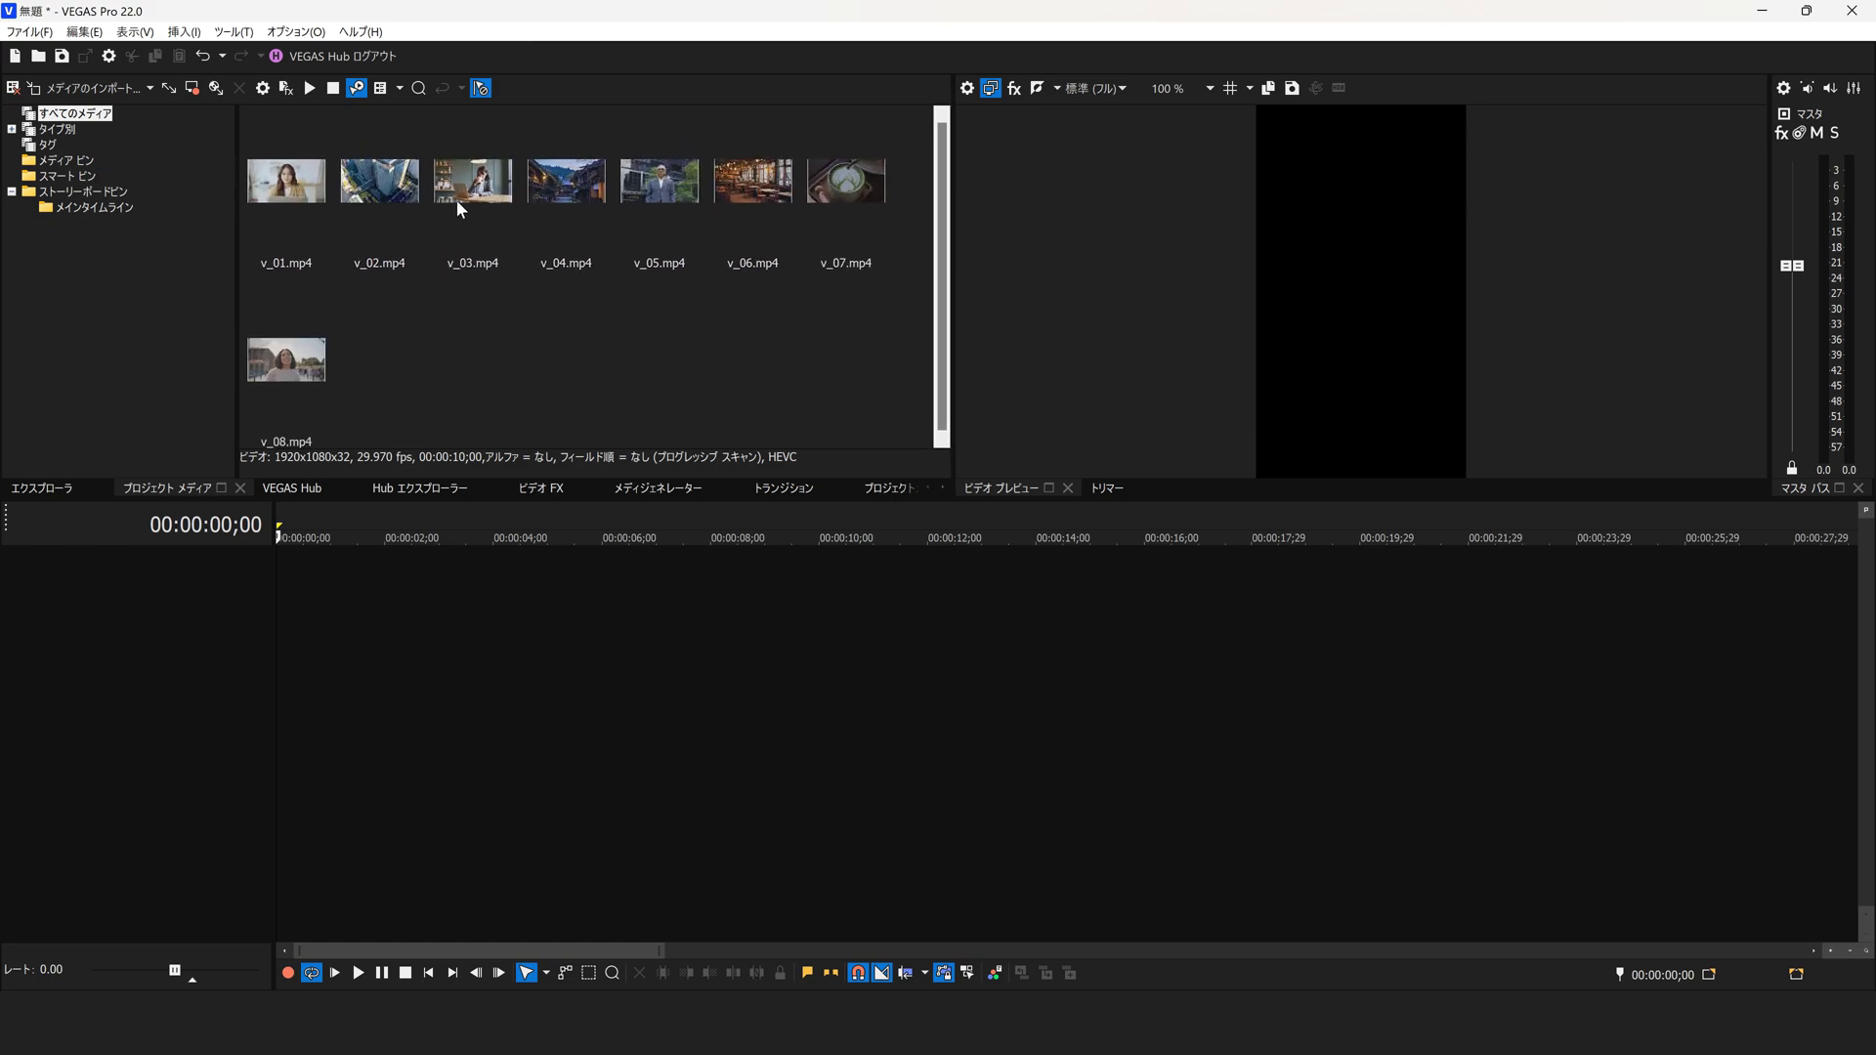
left_click_drag(288, 183, 207, 701)
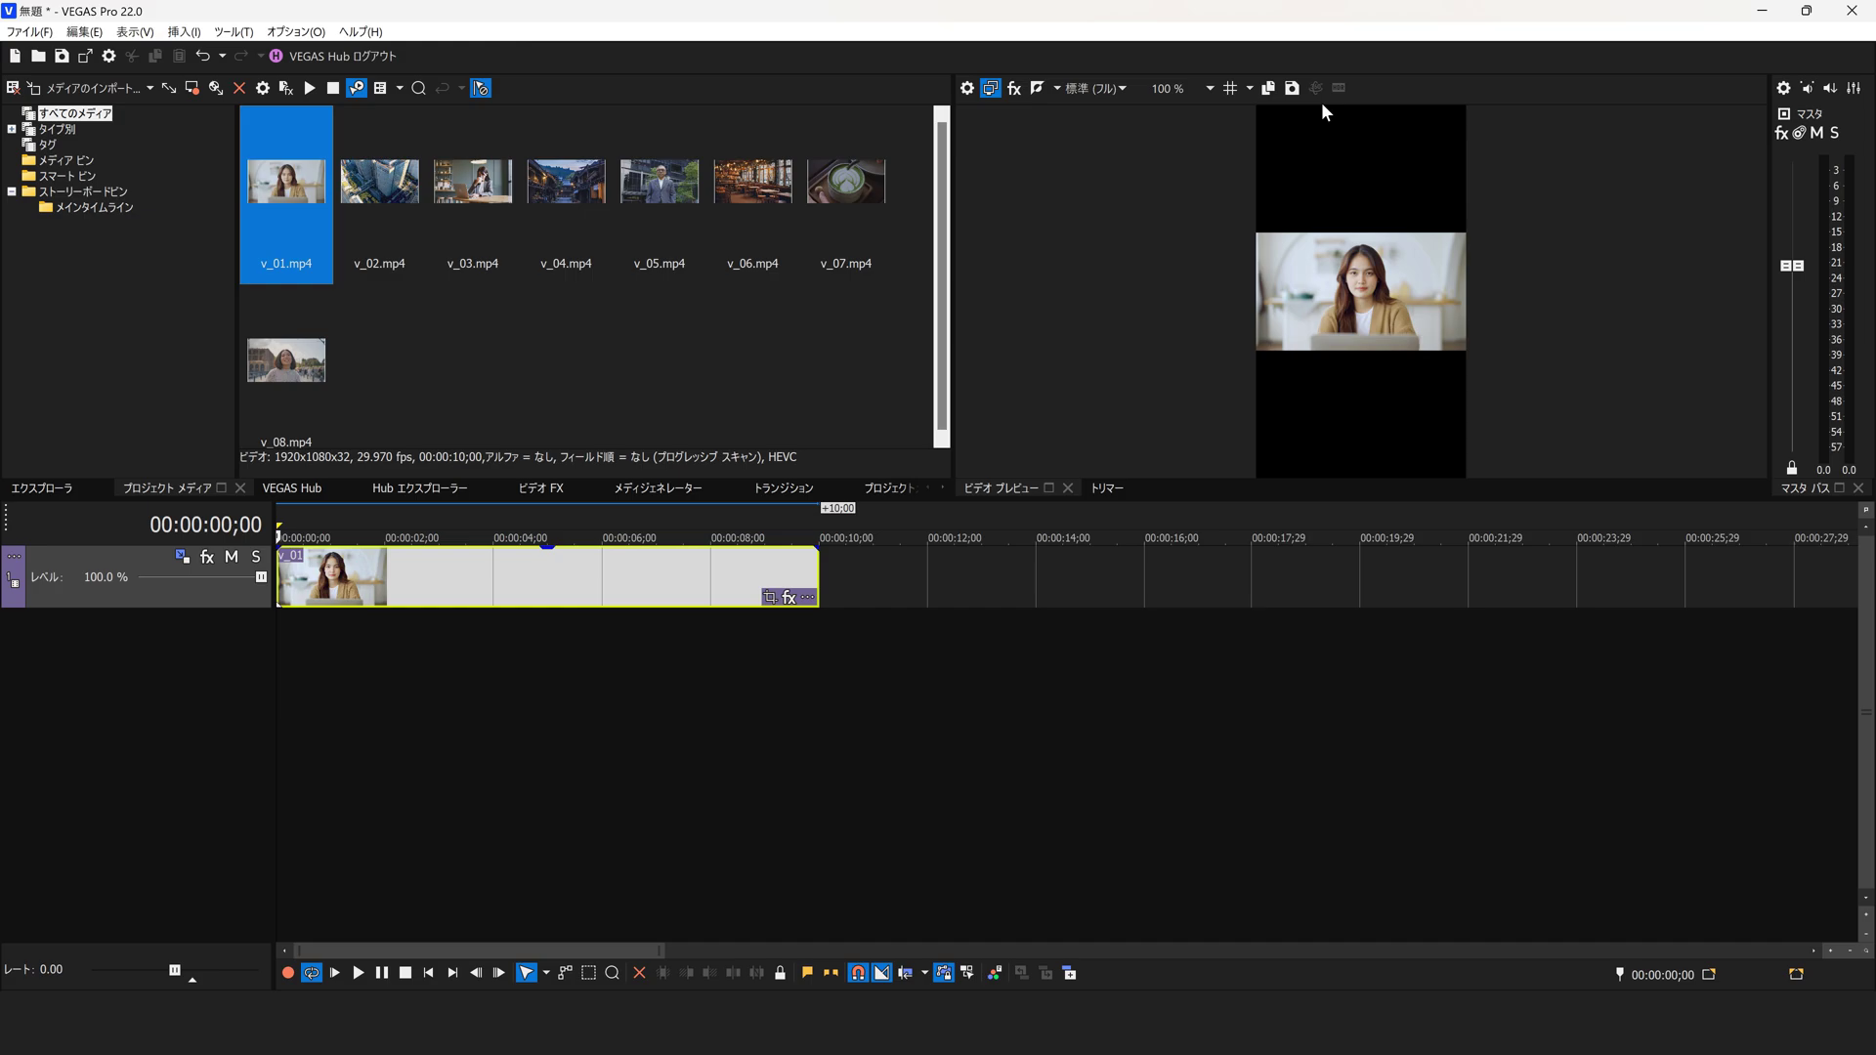
left_click(505, 565)
left_click(790, 597)
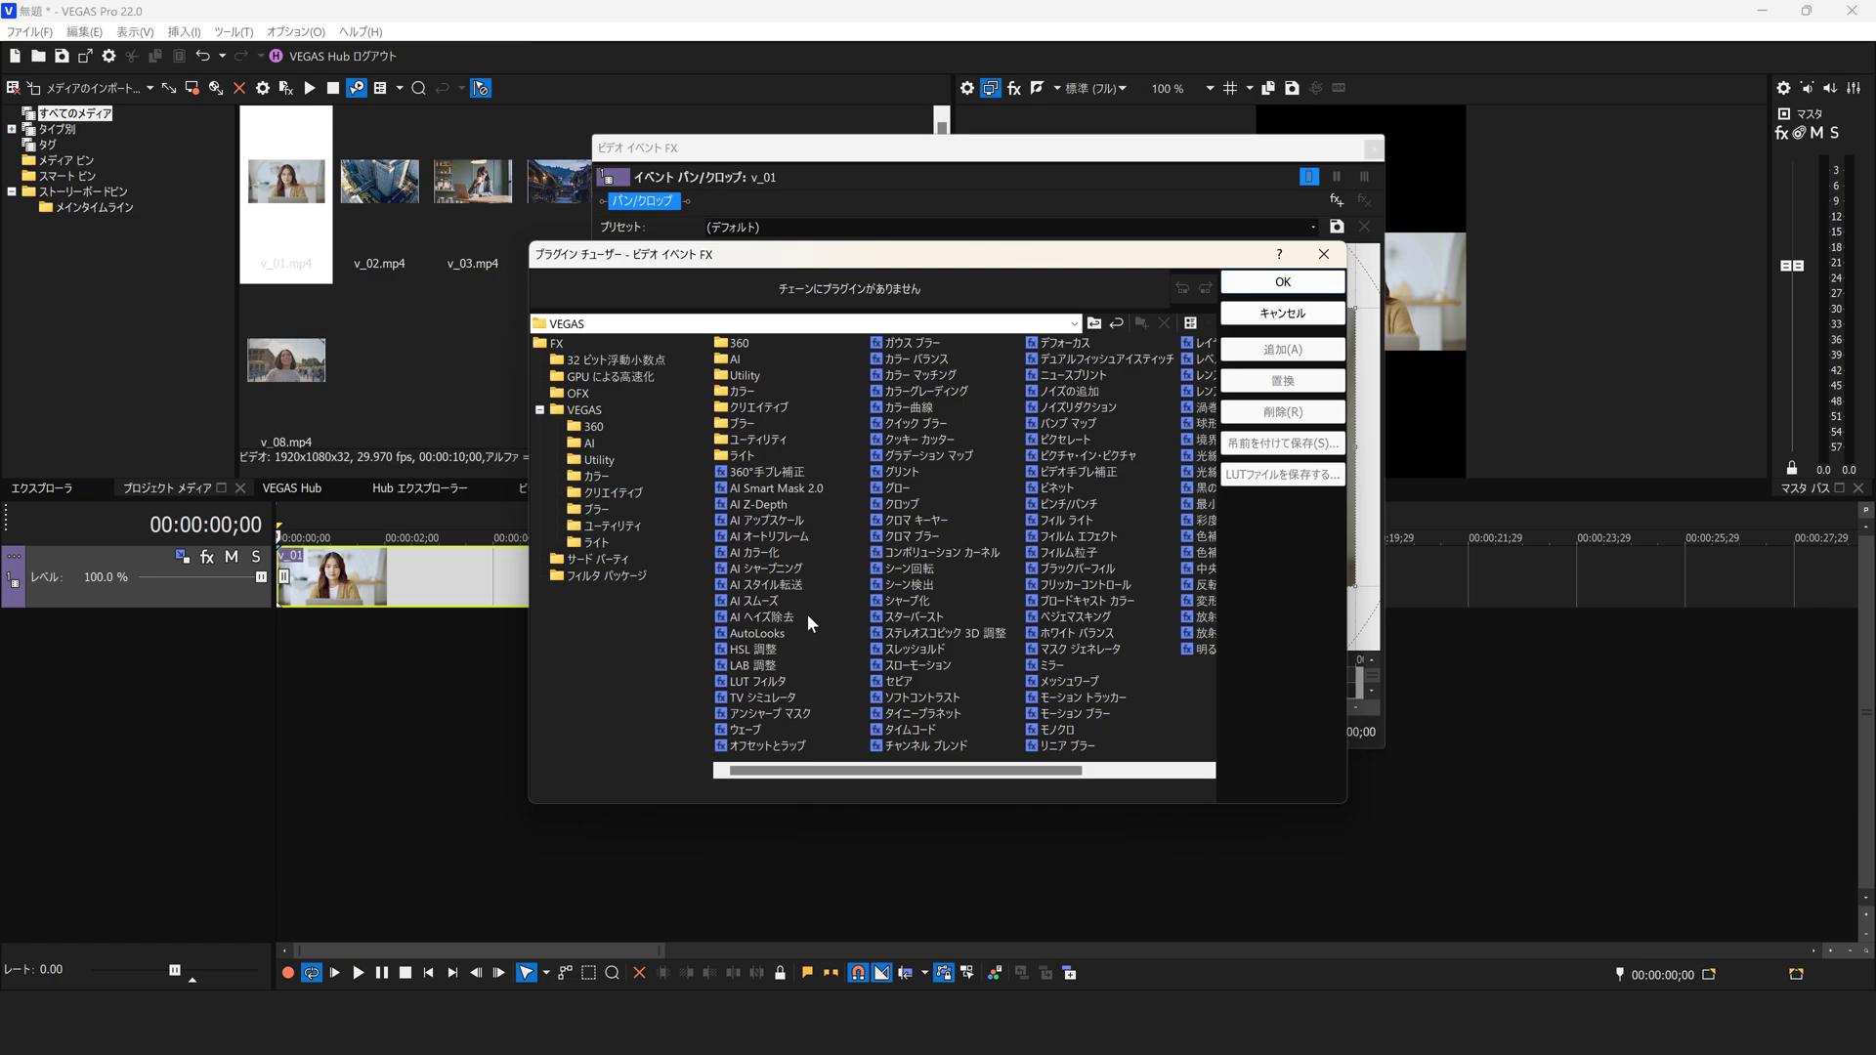
left_click(777, 751)
left_click(1310, 349)
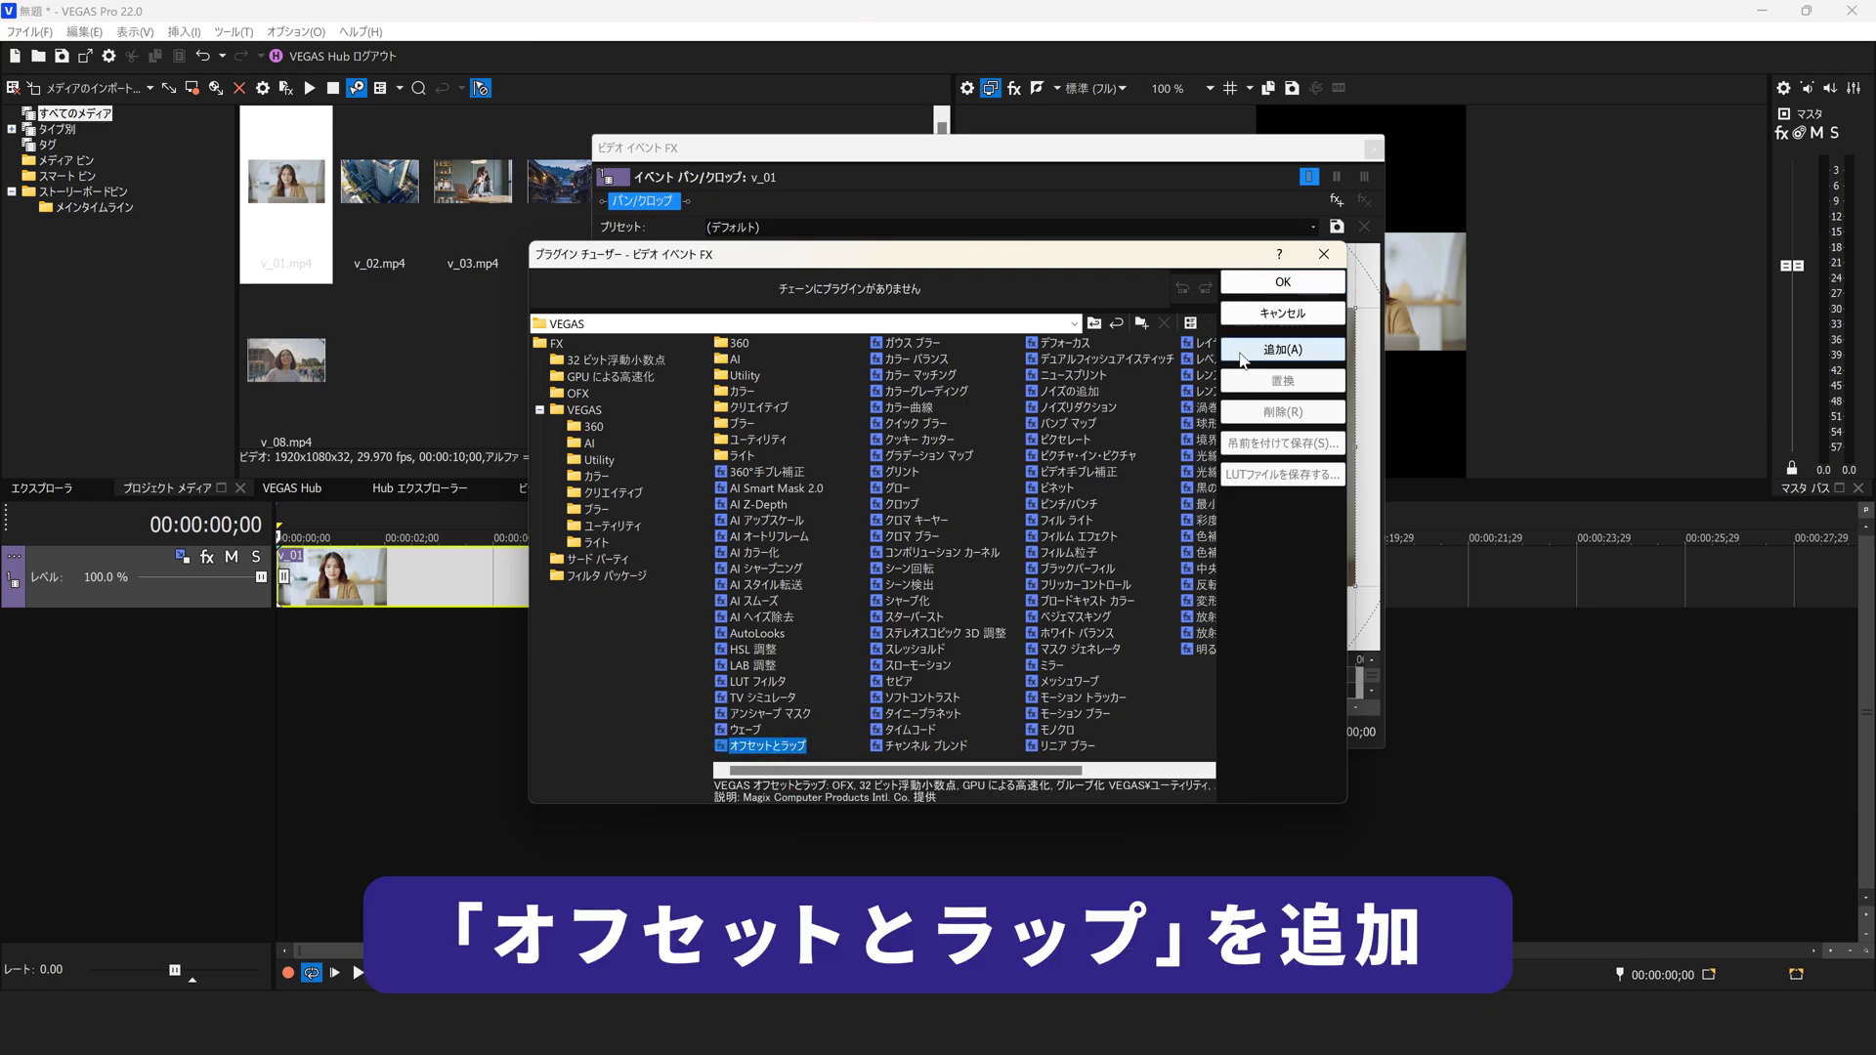
left_click(1283, 282)
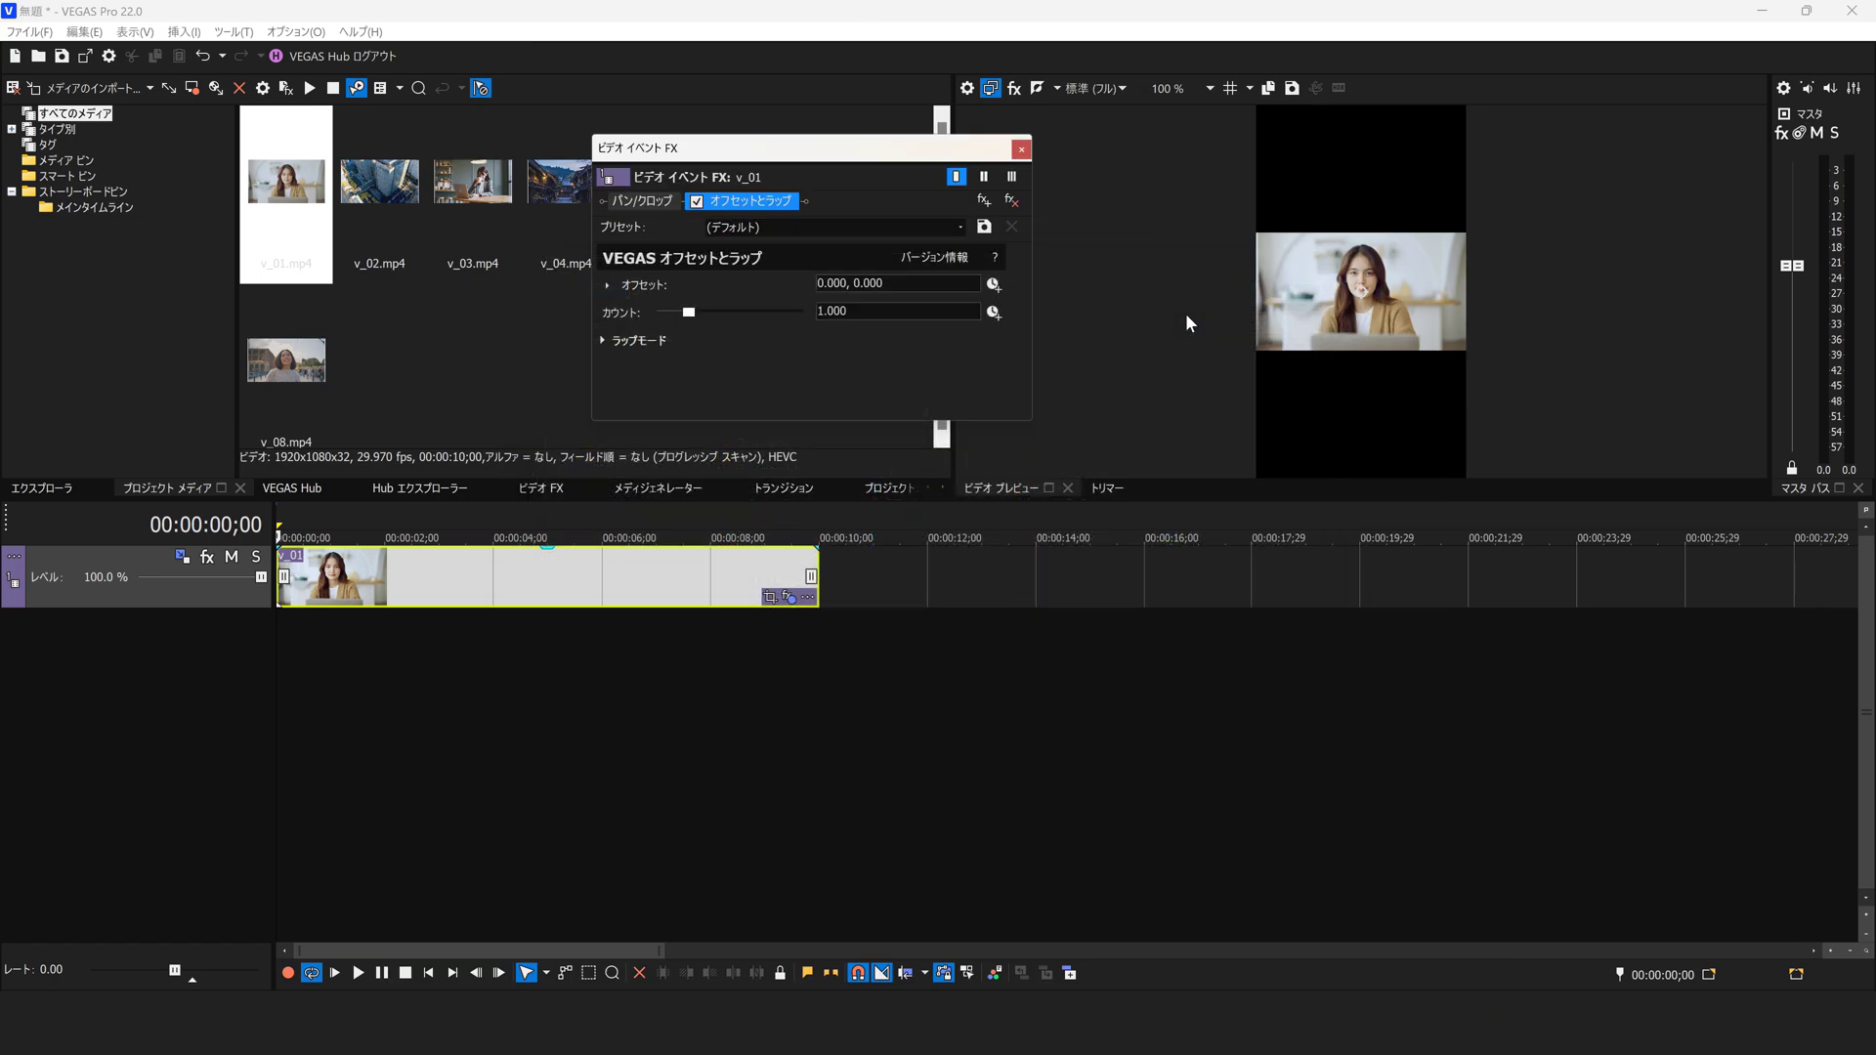
- Set both the horizontal and vertical wrap modes of the オフセットとラップ effect to オフ
left_click(602, 340)
left_click(891, 367)
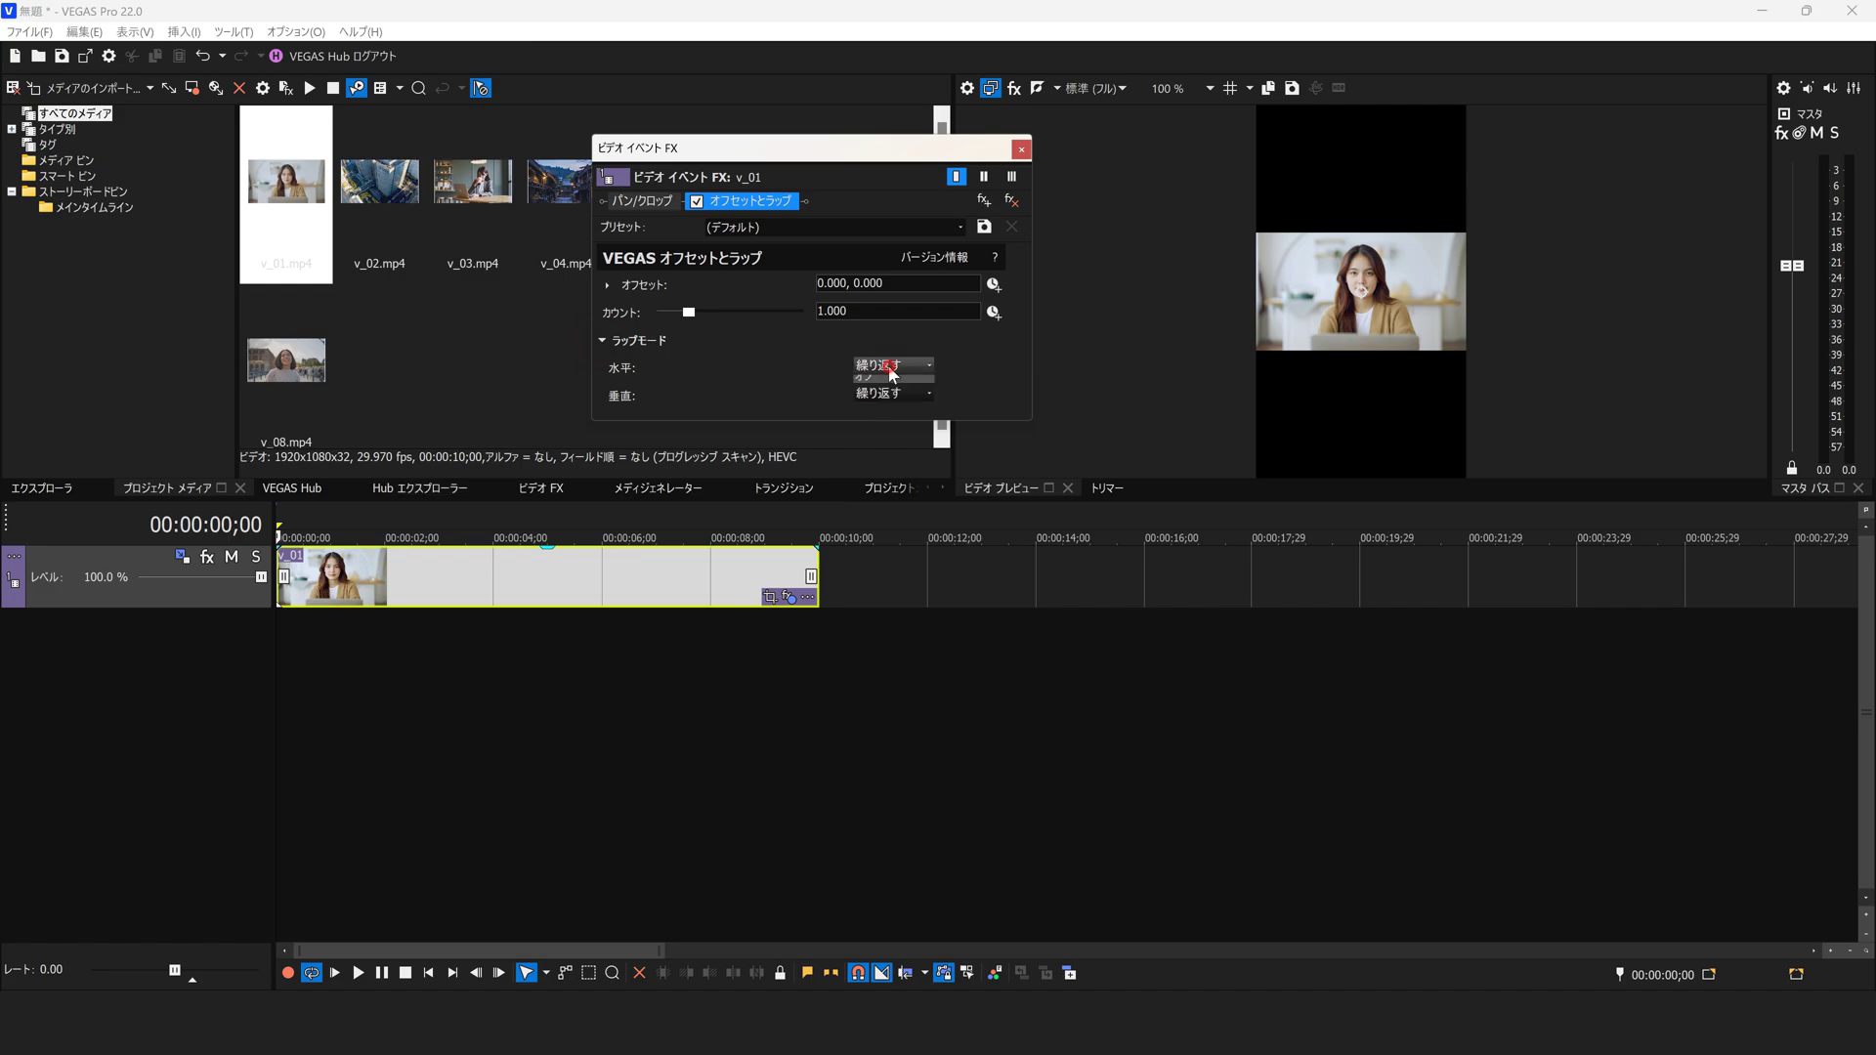
left_click(870, 412)
left_click(906, 389)
left_click(870, 436)
- Set the effect's starting offset to 0.000, -1.000 so the clip sits below the frame
left_click(607, 285)
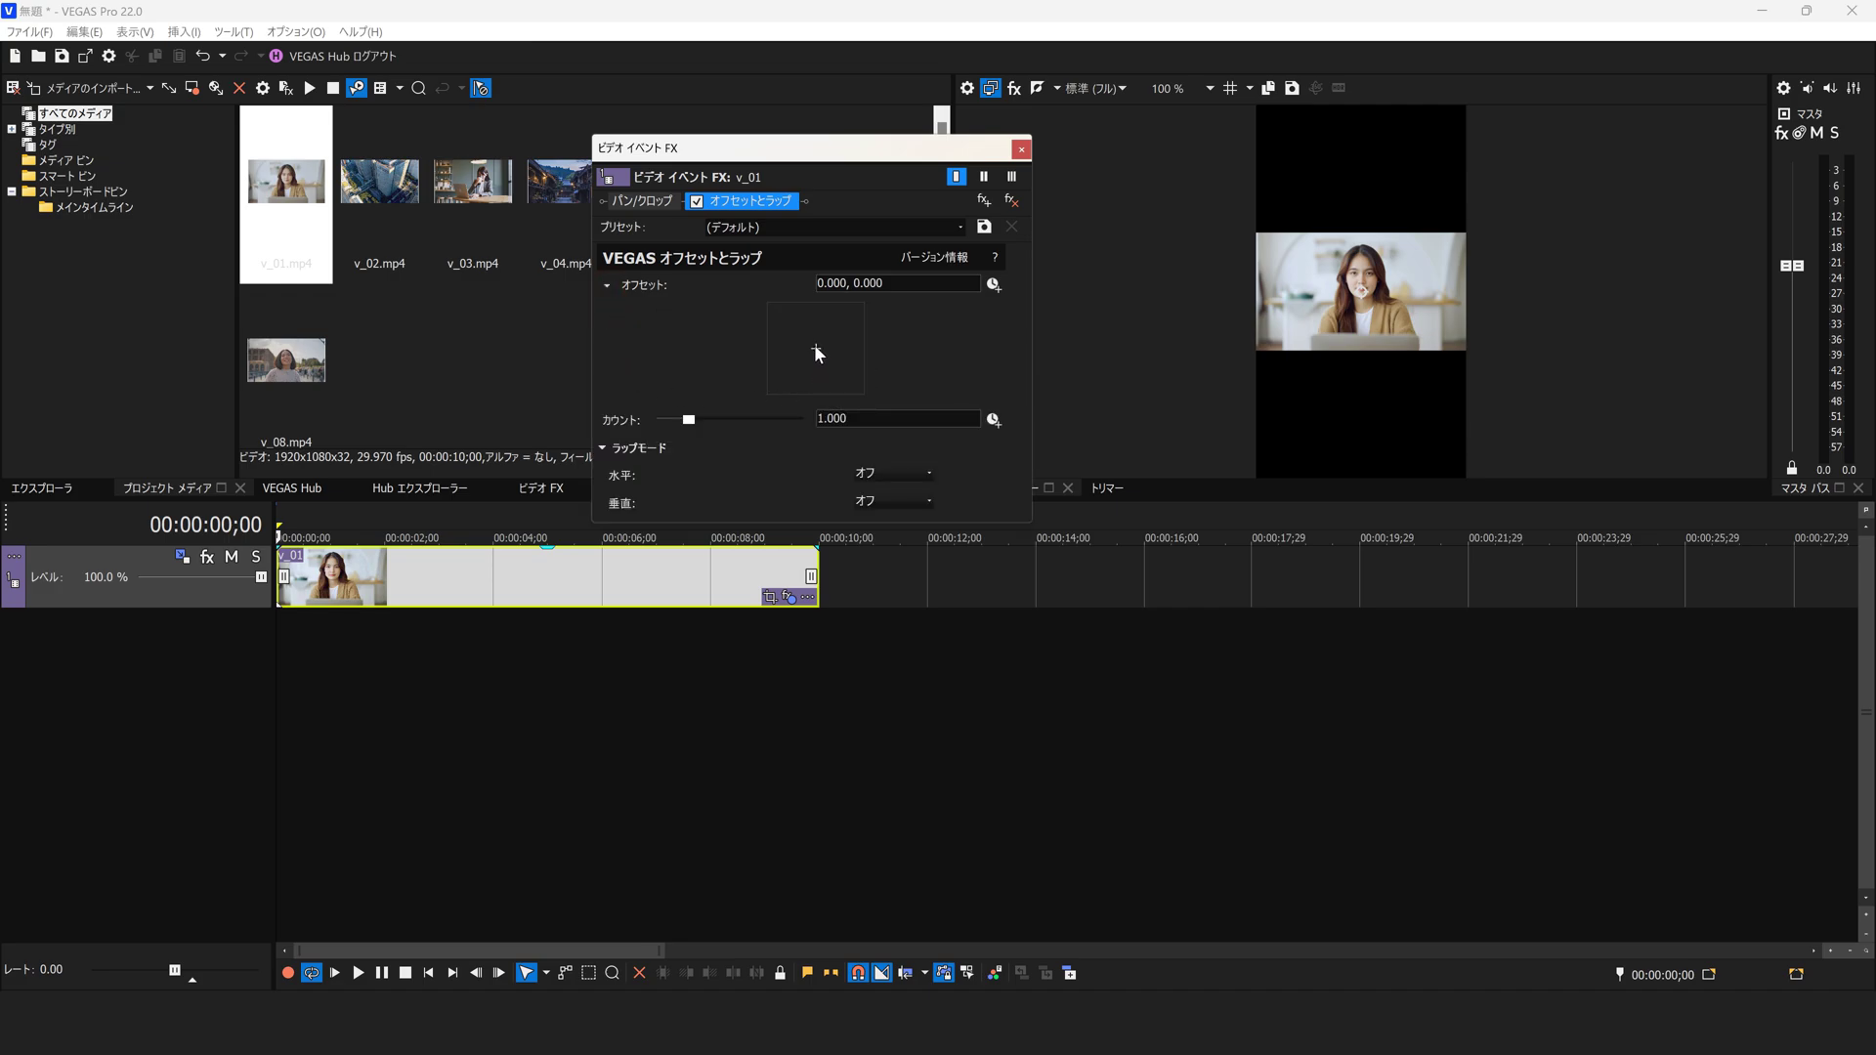
left_click_drag(813, 344, 817, 403)
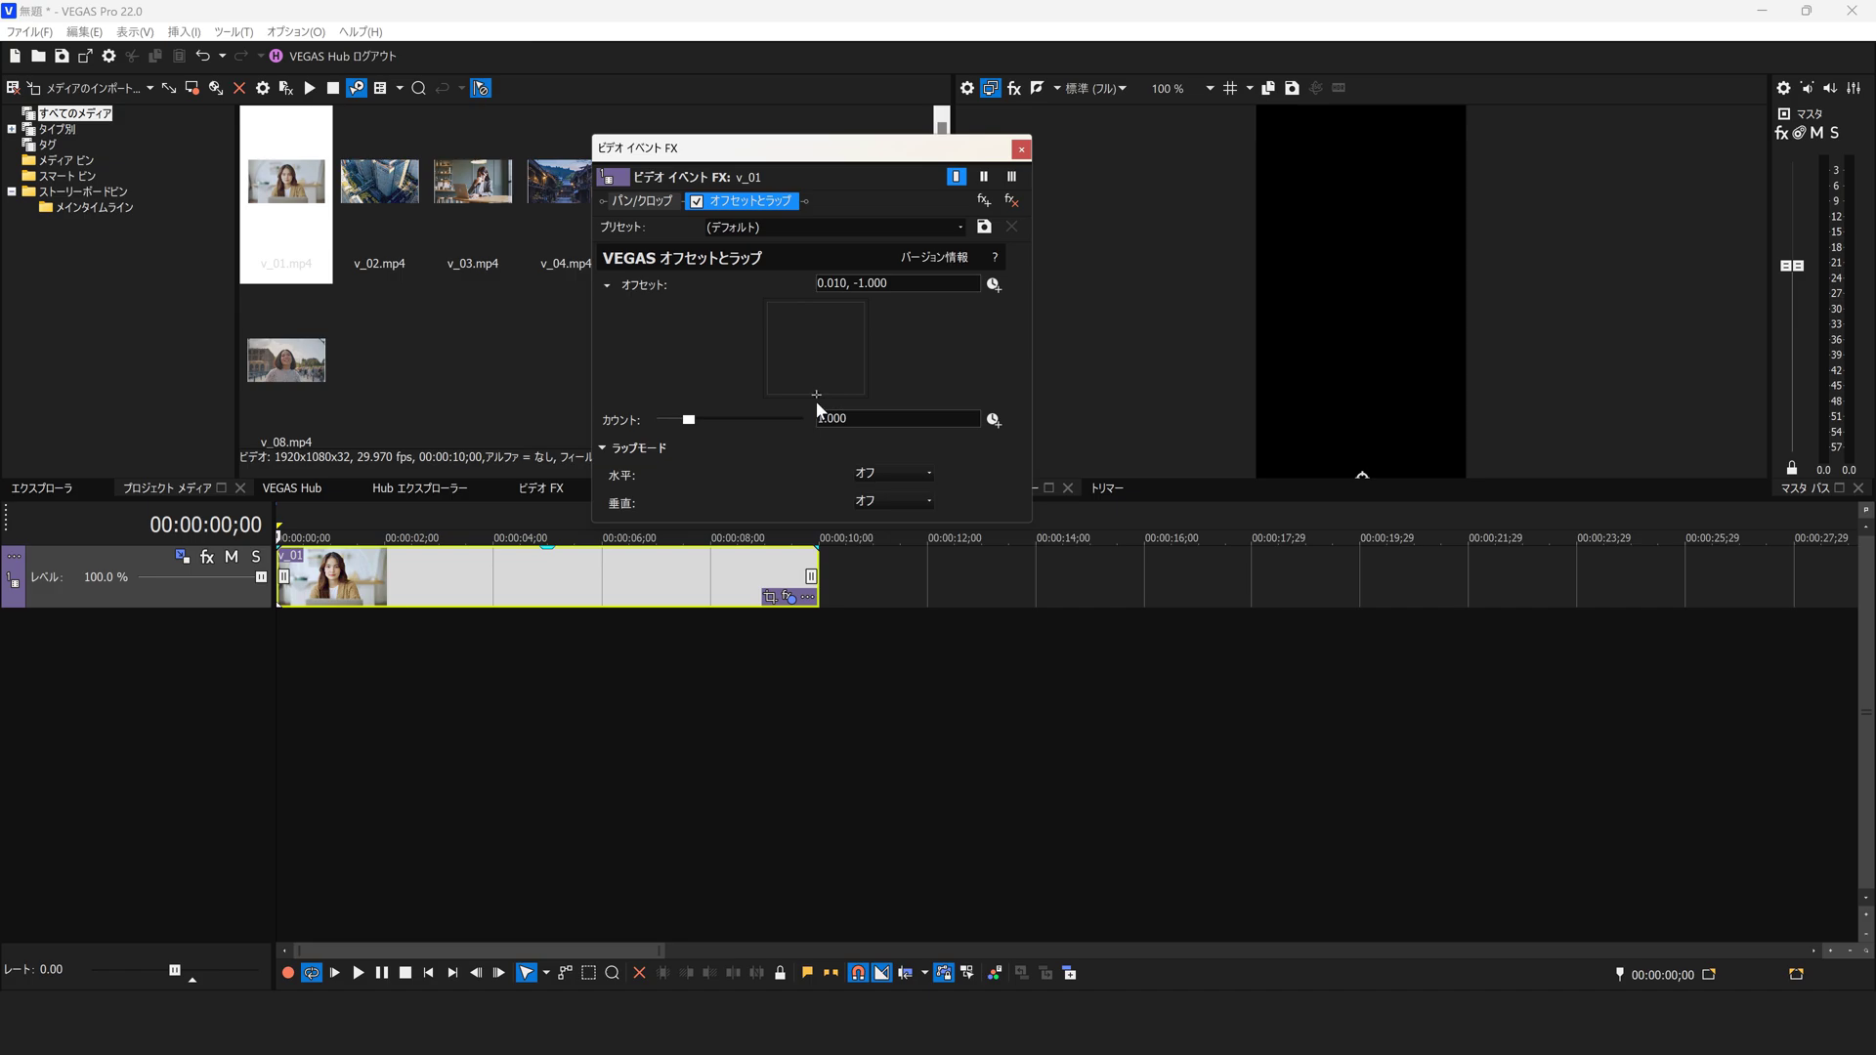
left_click_drag(847, 284, 889, 283)
left_click(1145, 162)
key("ctrl+z")
- Animate the offset with a keyframe of 0.000, 1.000 at 00:00:08;28 and play the clip back from the start
left_click(994, 285)
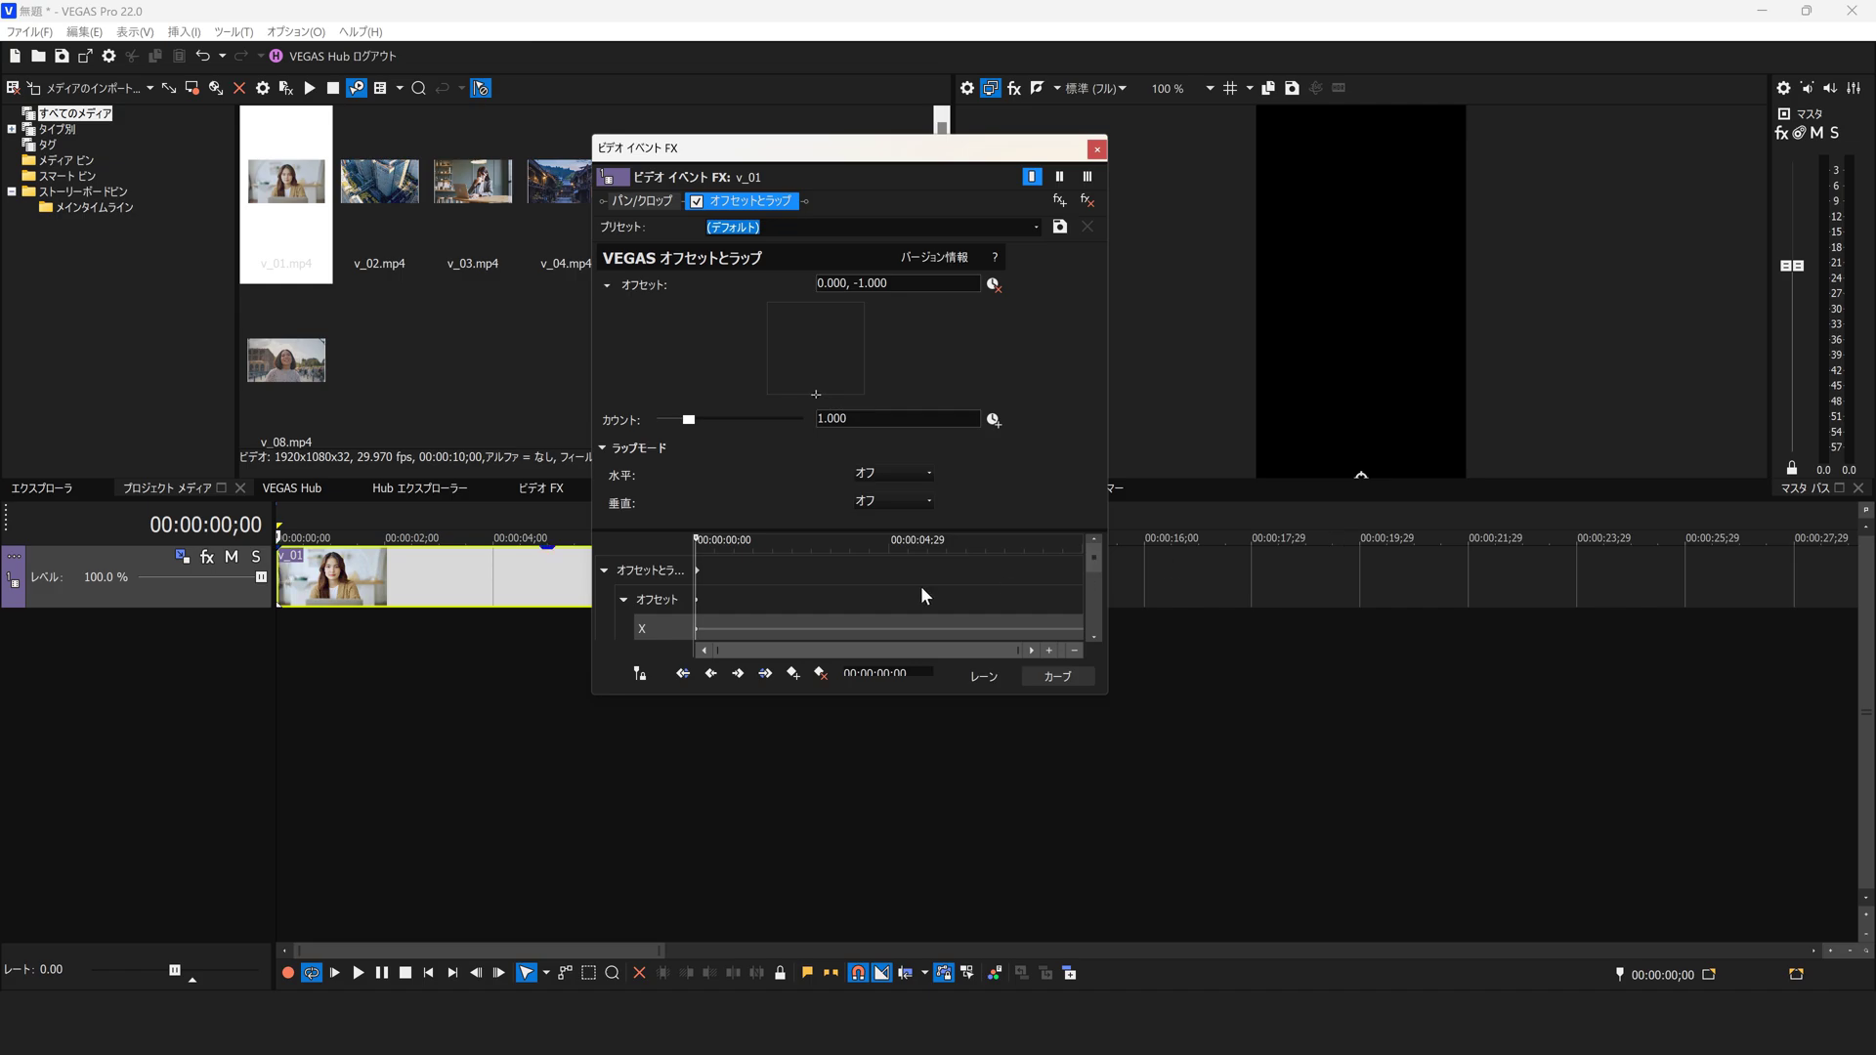
left_click(1043, 568)
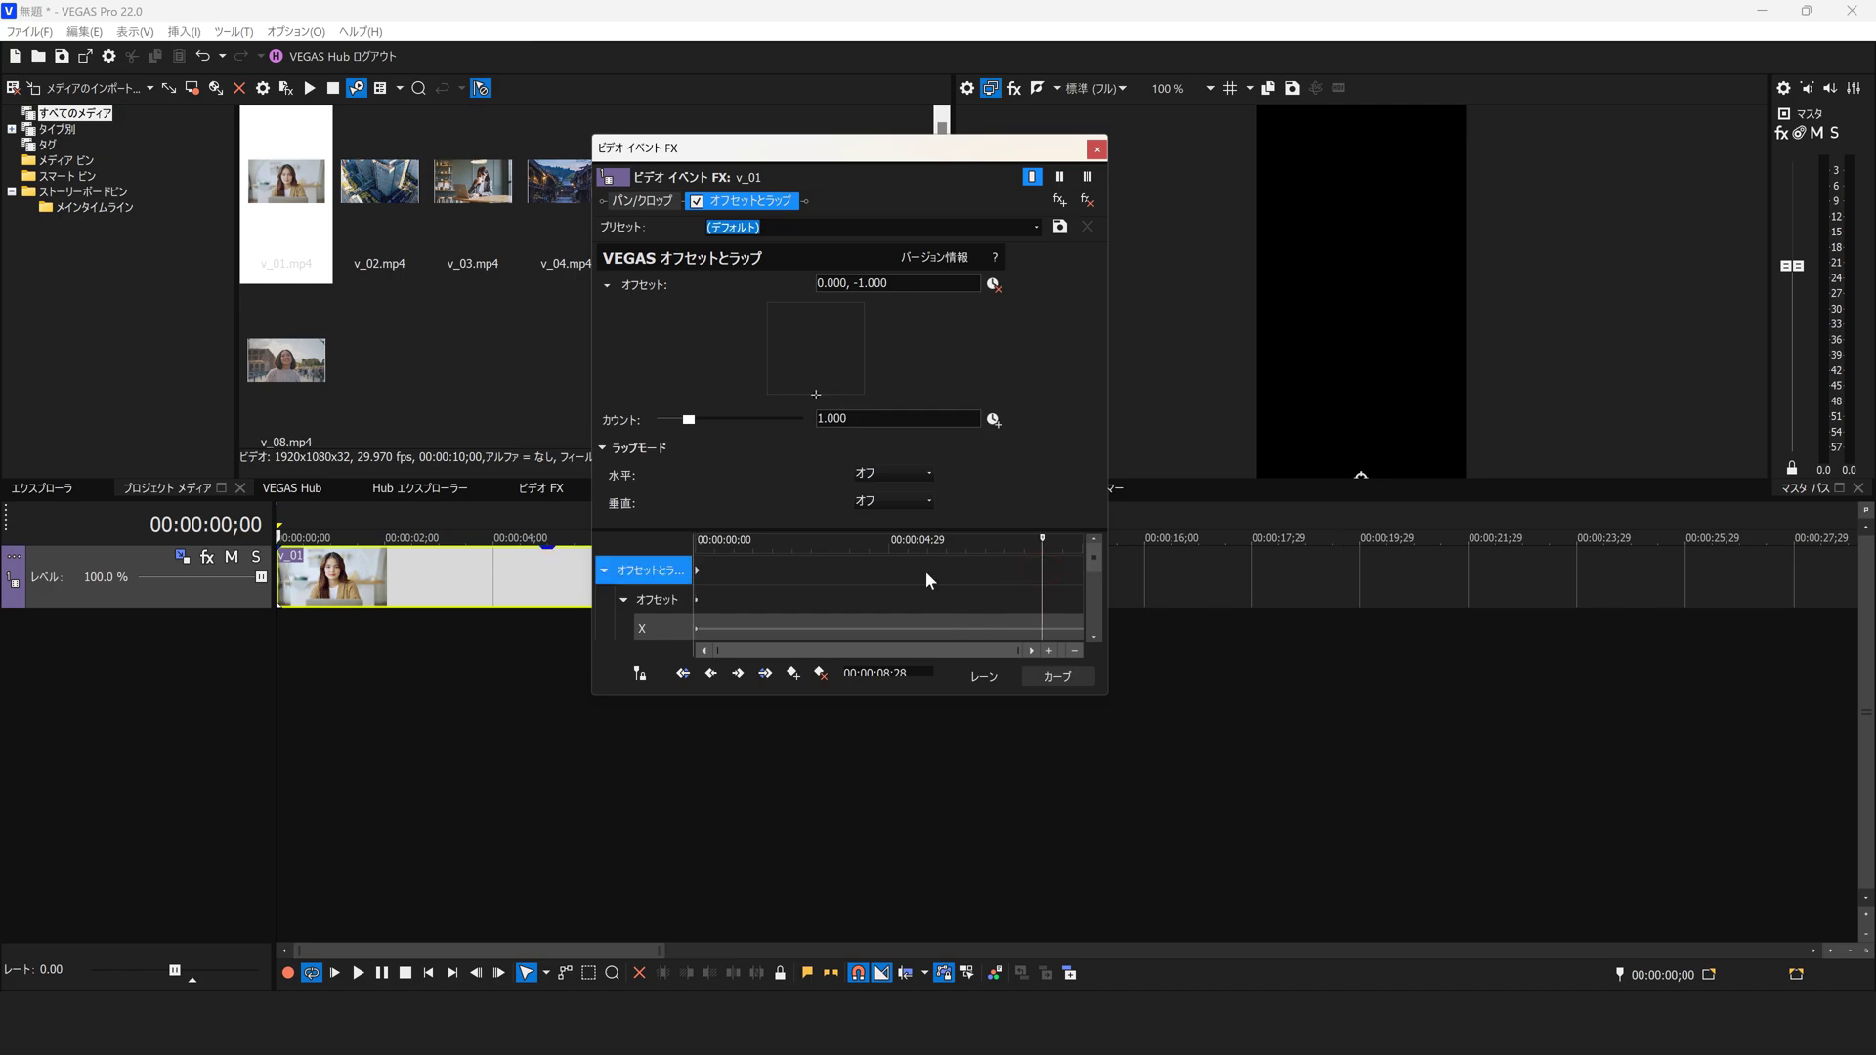
left_click(866, 284)
key("Return")
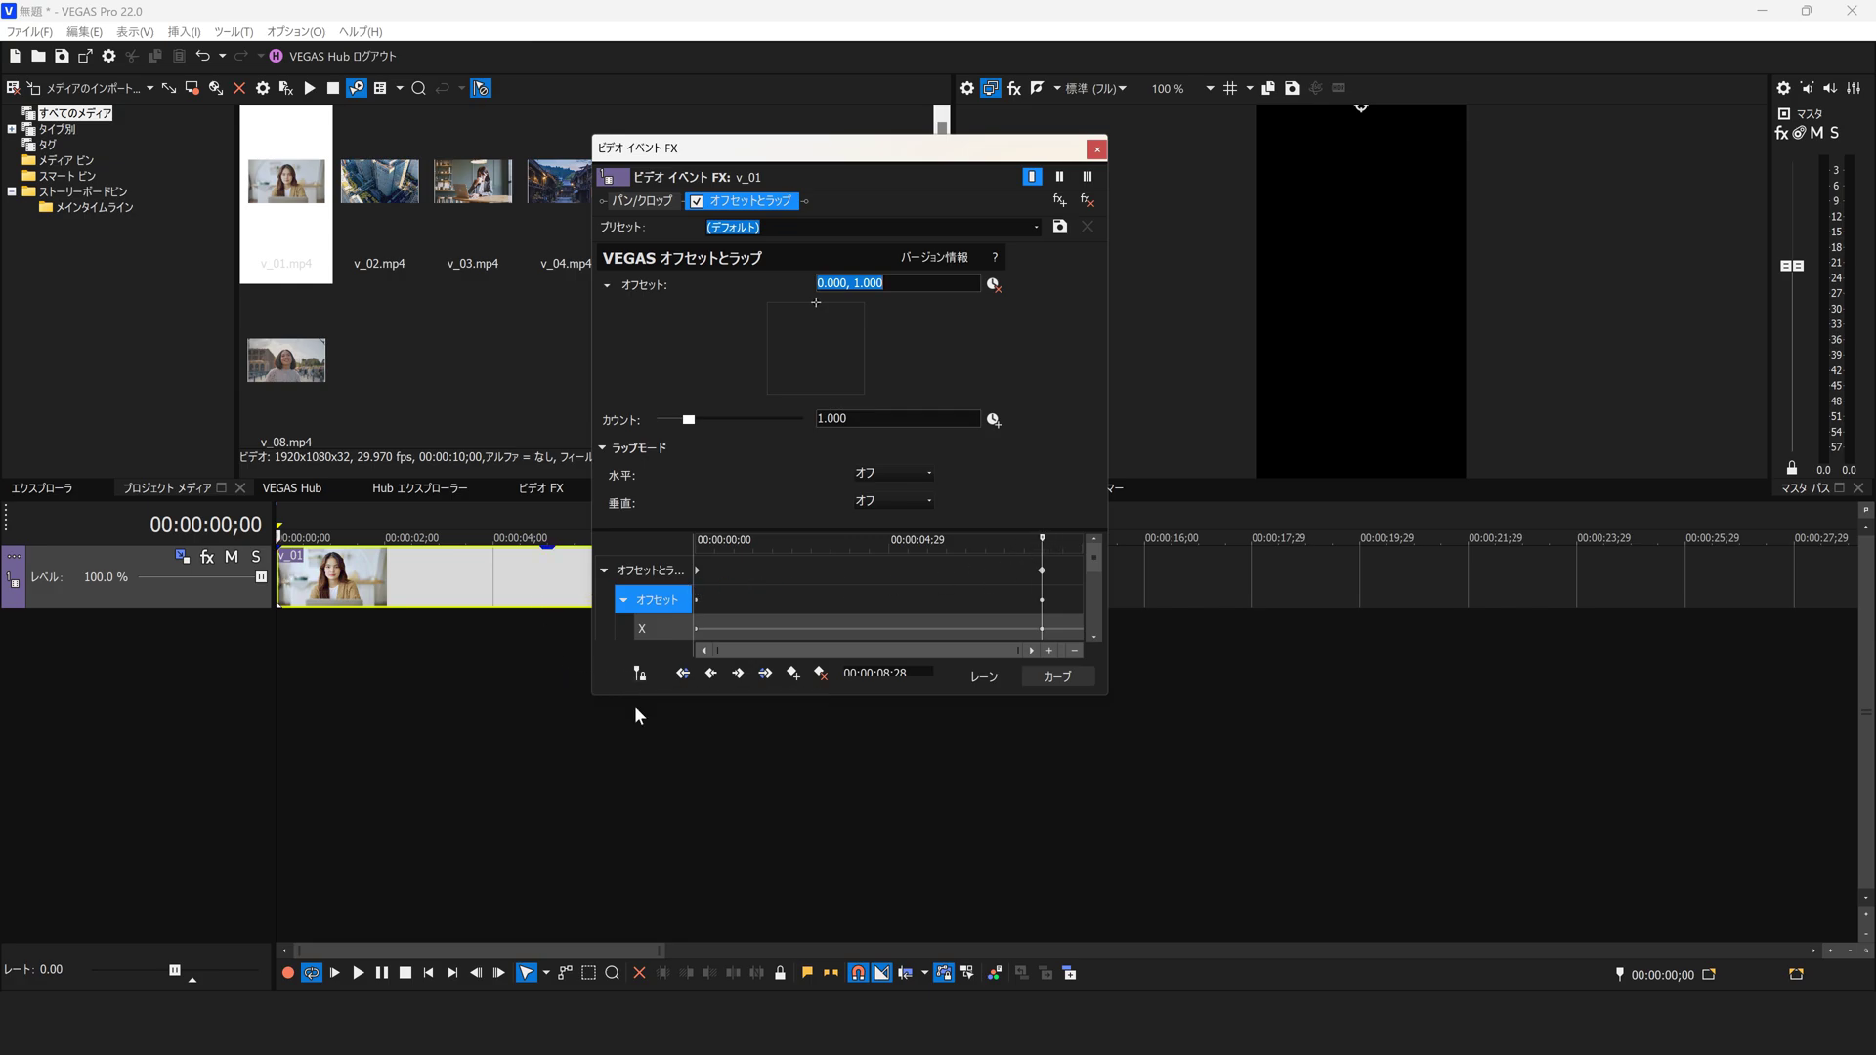
left_click(641, 674)
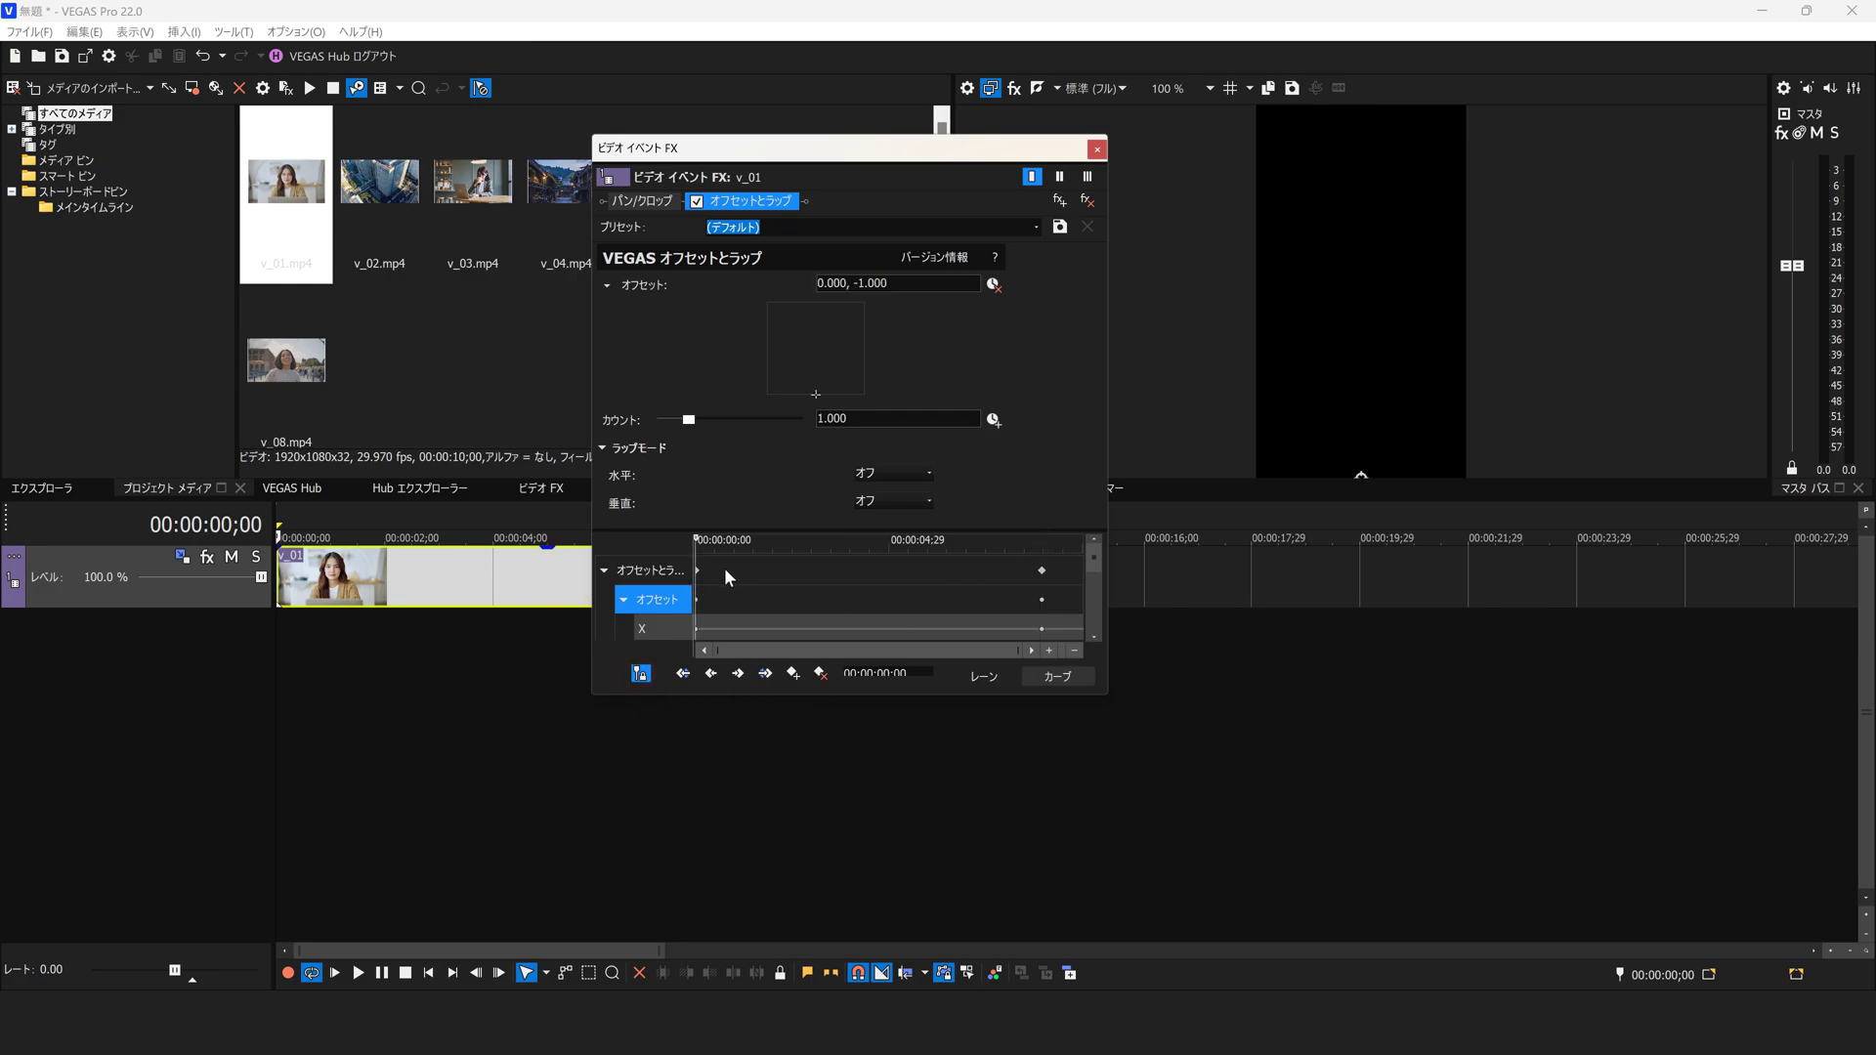
left_click_drag(700, 541, 657, 621)
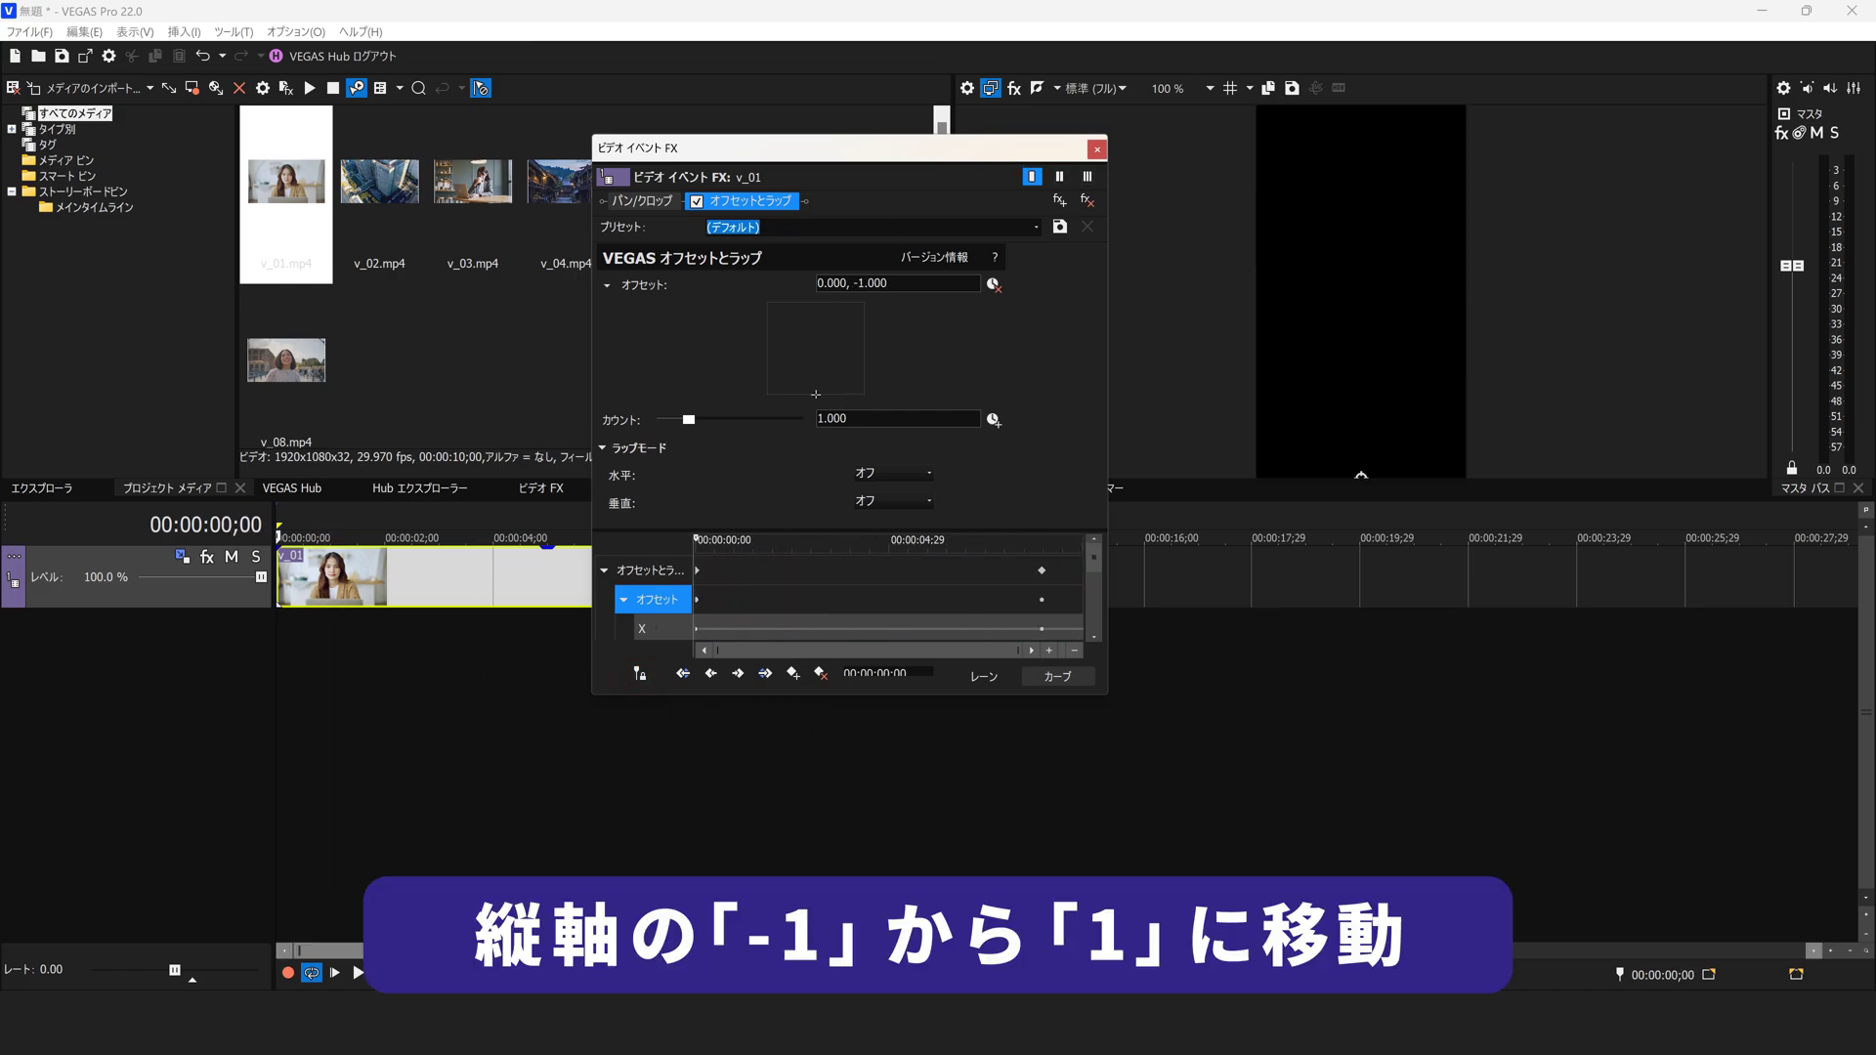
left_click(342, 825)
key("space")
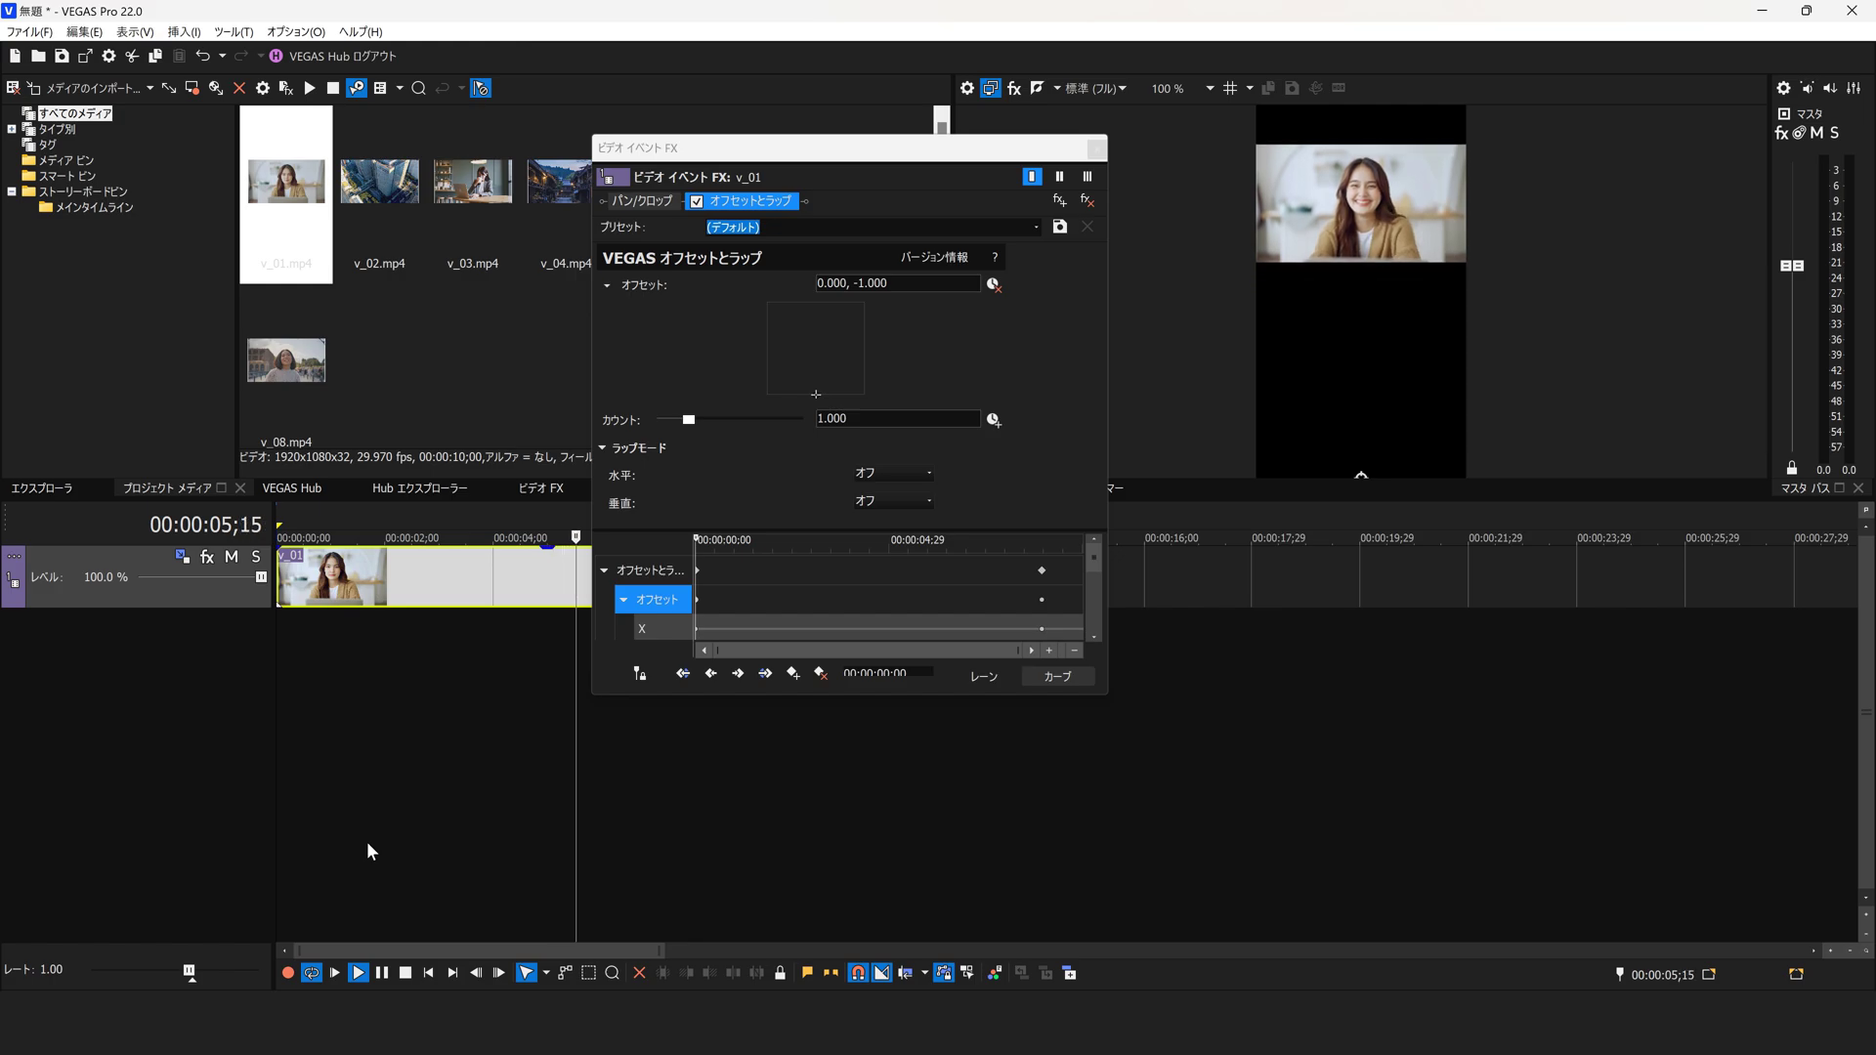
key("space")
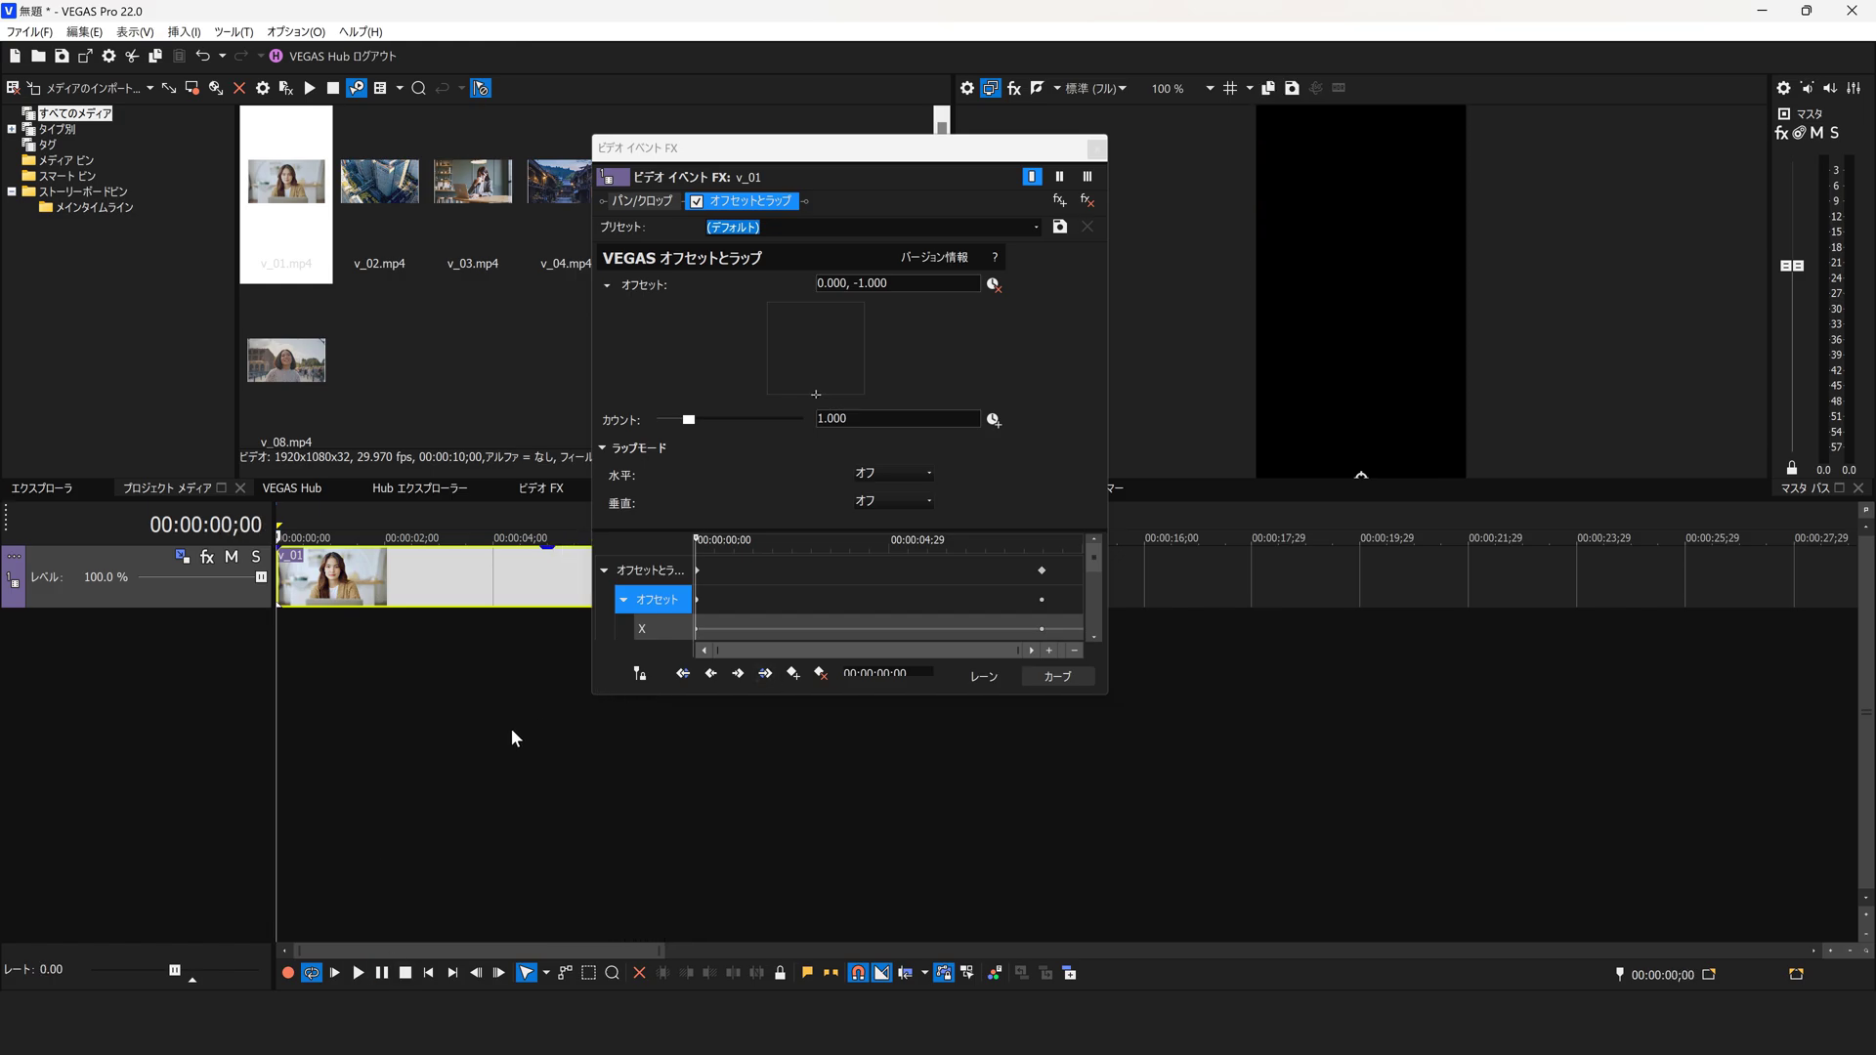
- Try a faster scroll by moving the offset's end keyframe to about 00:00:01;24, and play it back
left_click_drag(1041, 570, 765, 571)
left_click(333, 974)
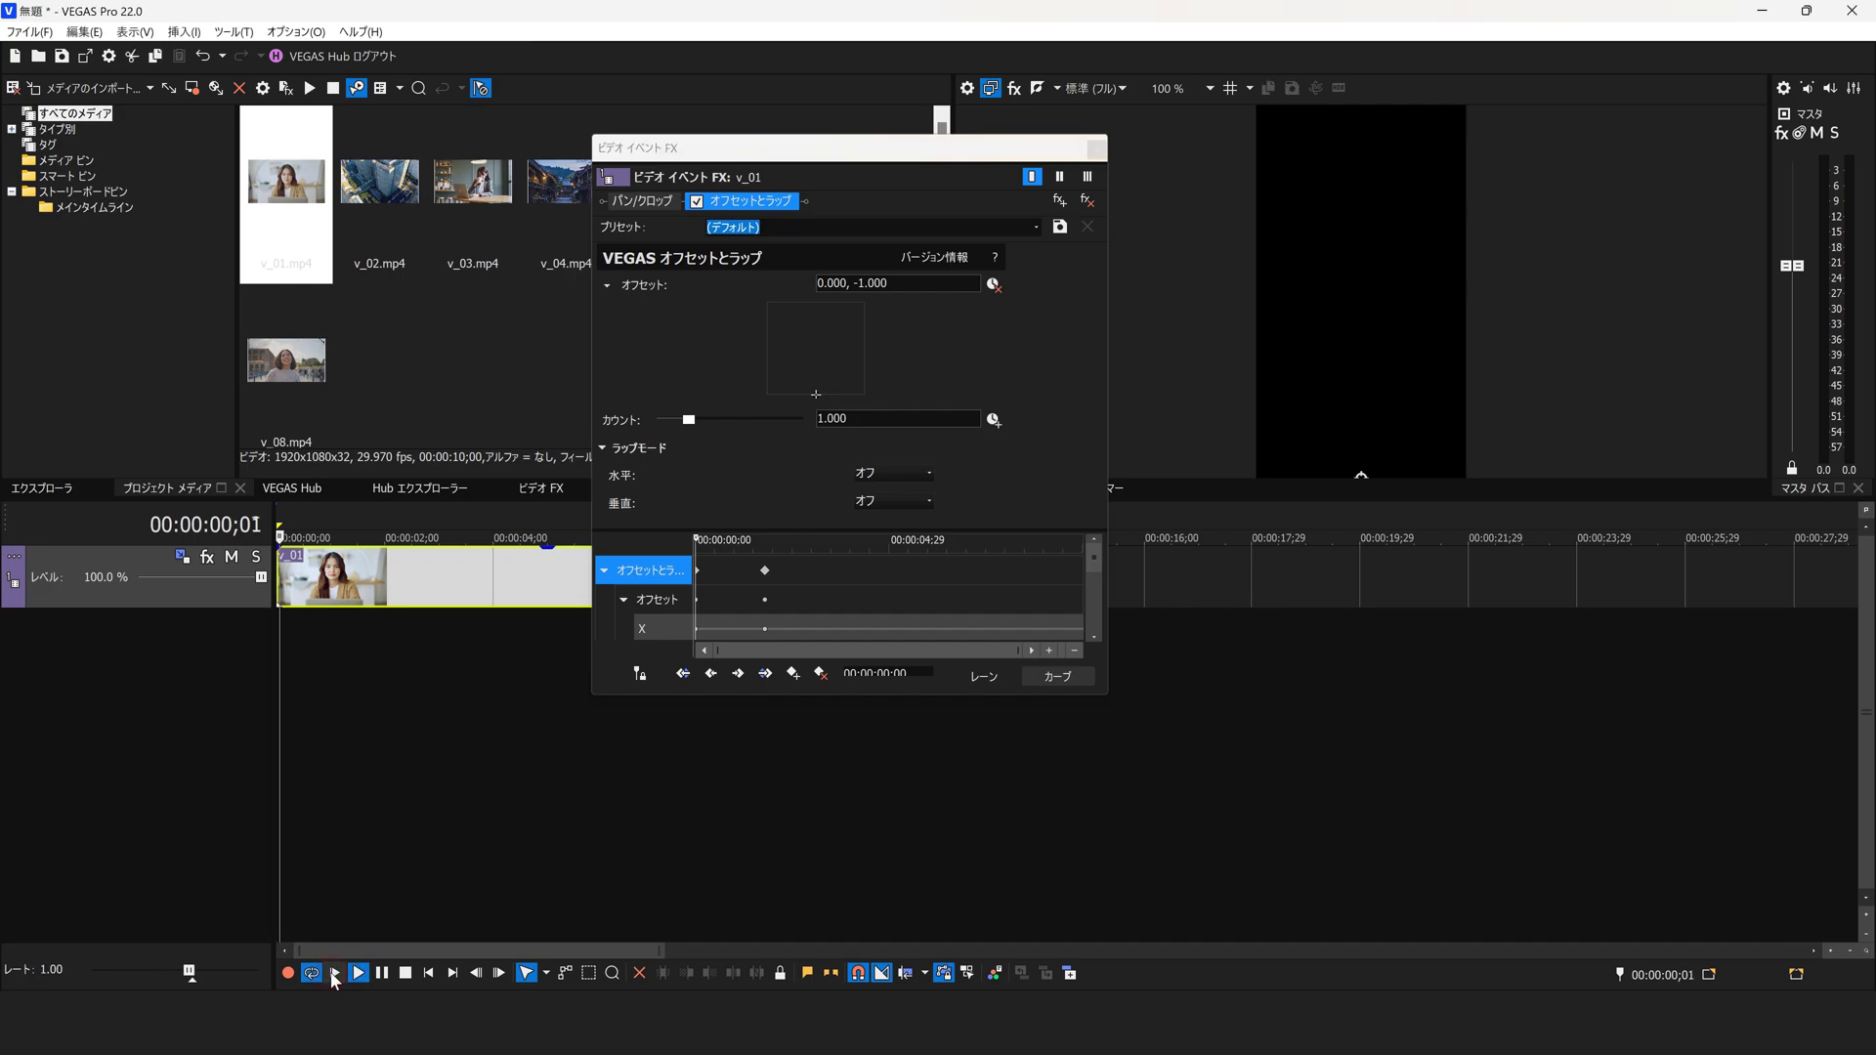
left_click(406, 973)
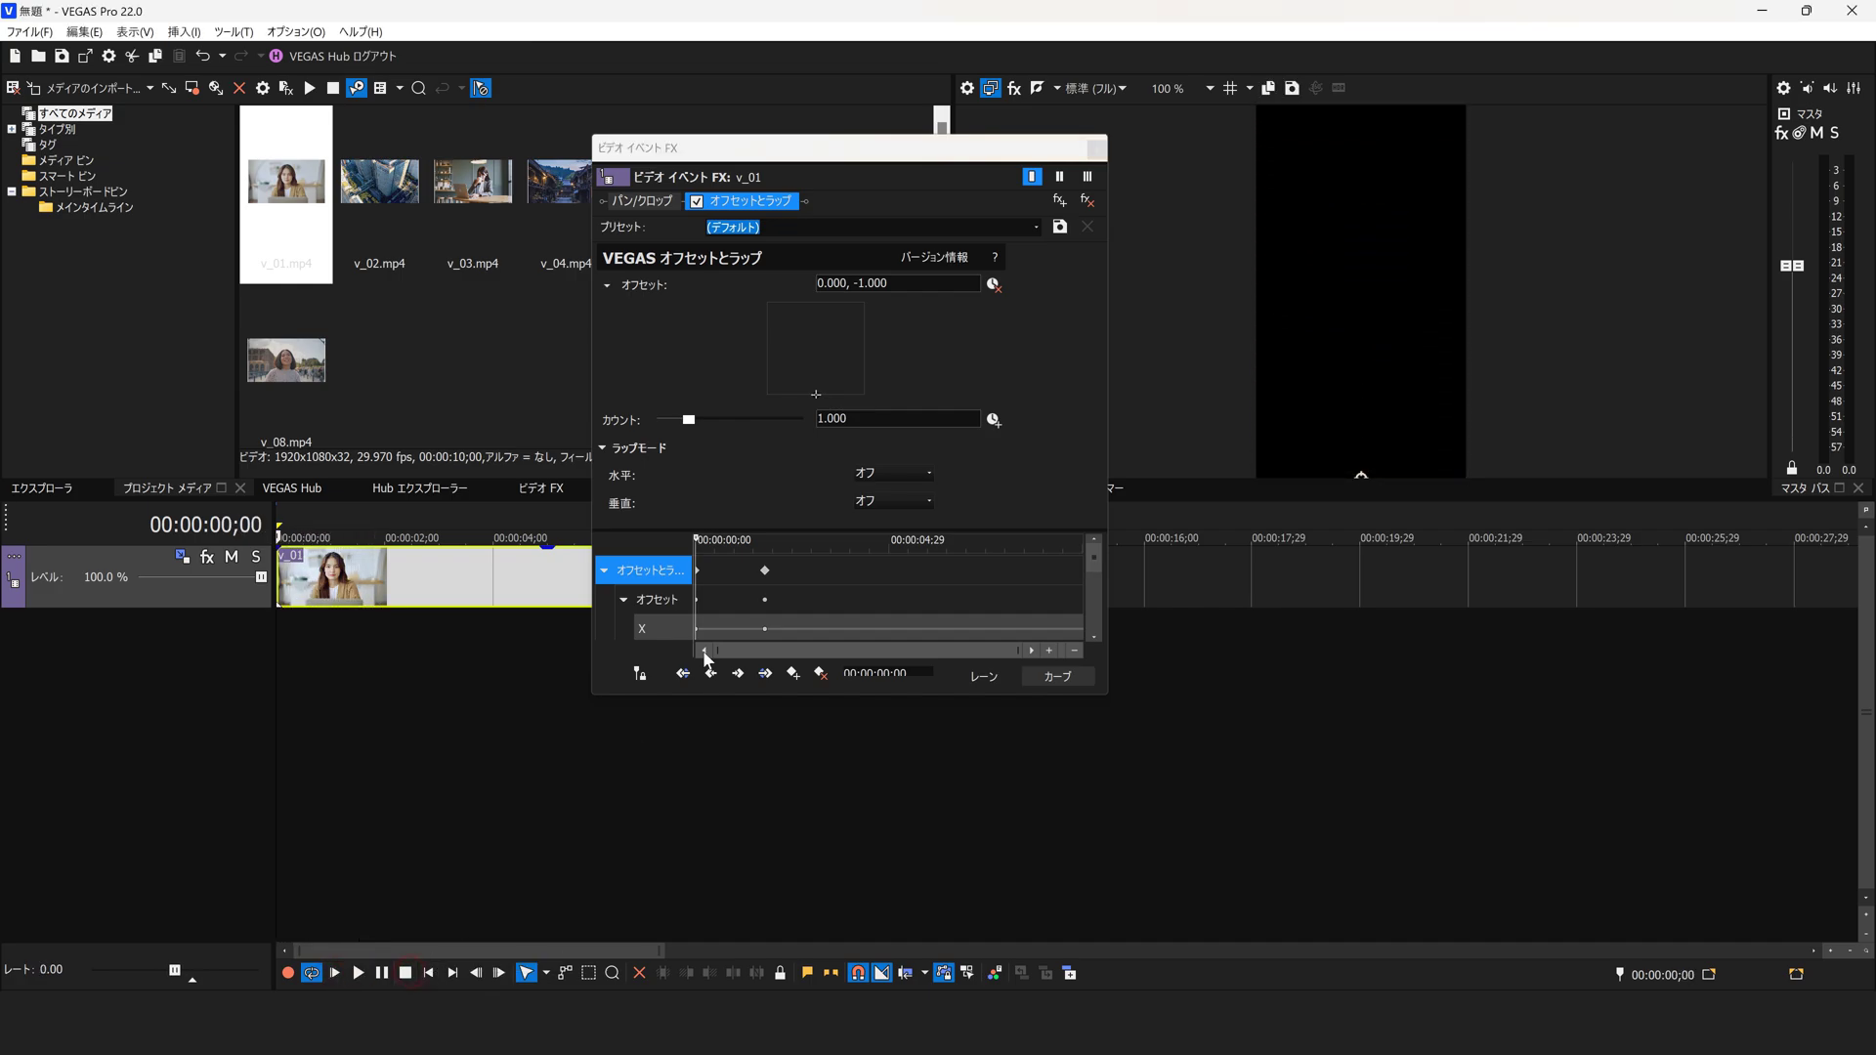
- Try a slower scroll by moving the offset's end keyframe back toward the clip's end, and play it back
left_click(765, 570)
left_click_drag(765, 463, 983, 463)
left_click(334, 973)
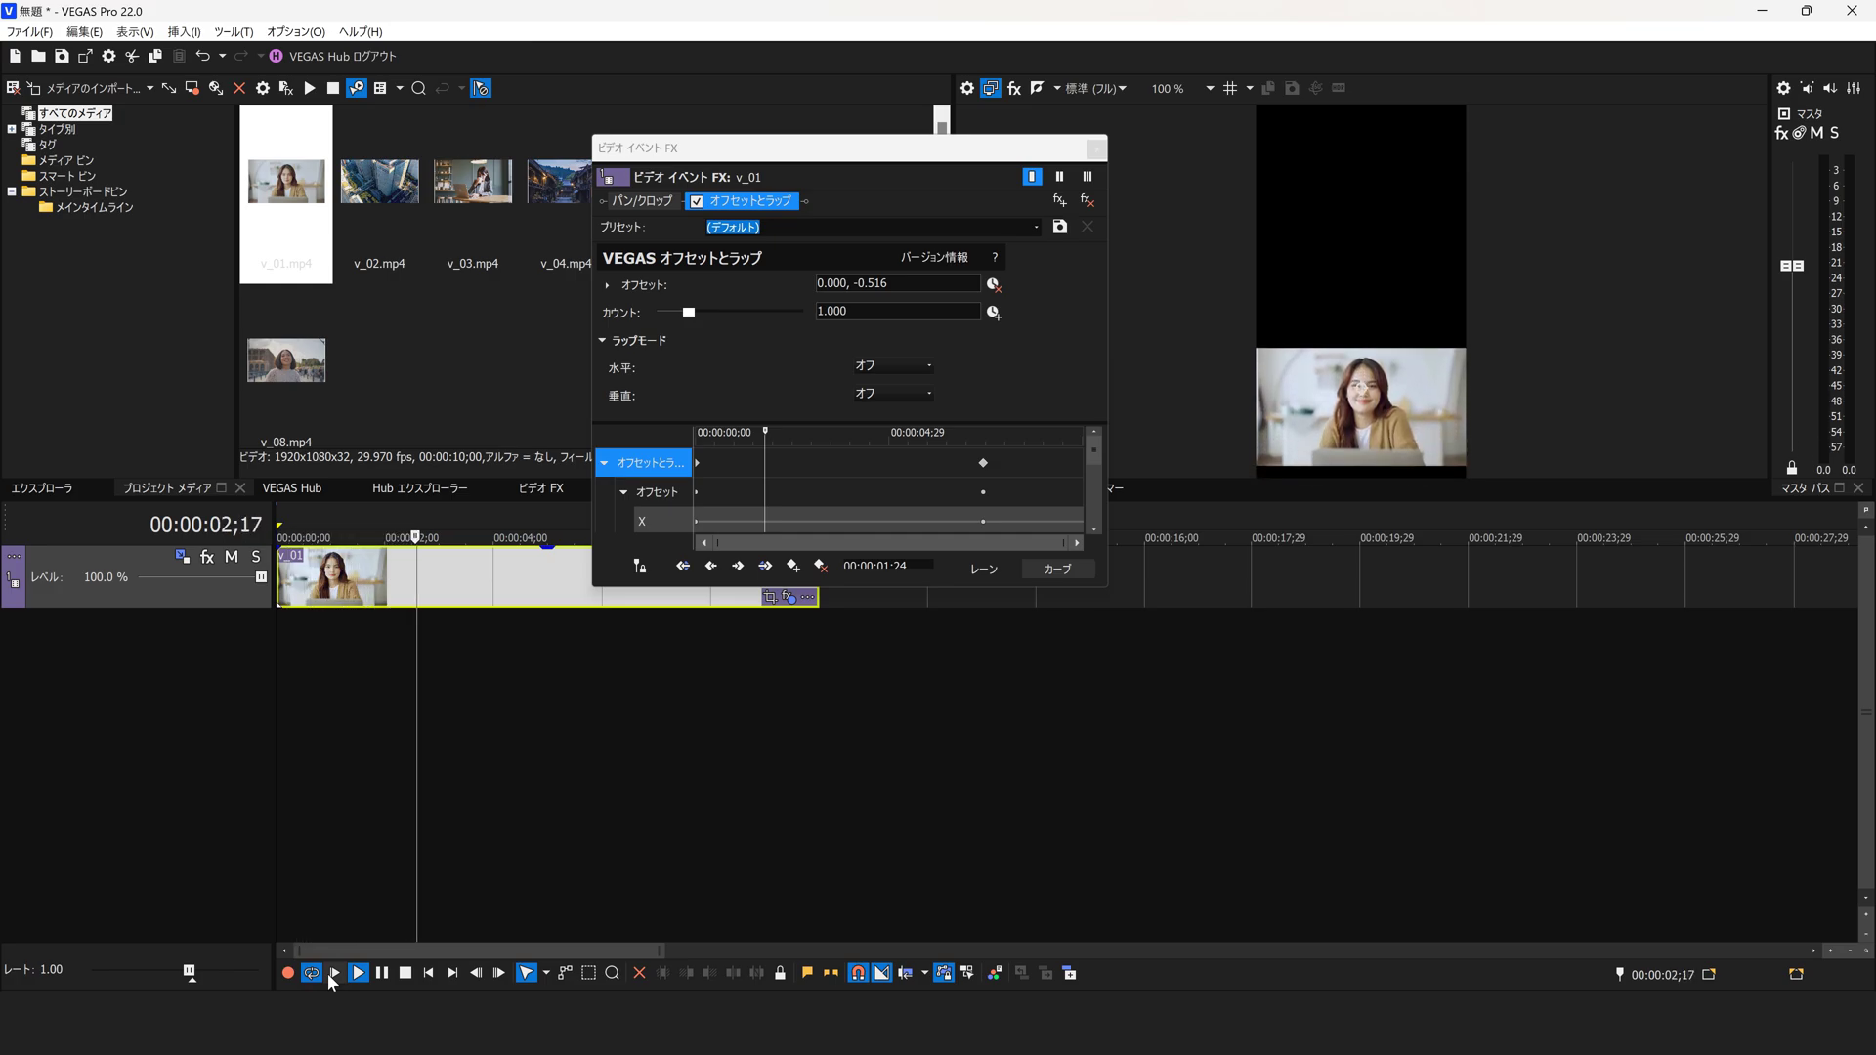
left_click(406, 973)
- Move the offset's end keyframe to the very end of the v_01 clip, play the scroll back and close the effect settings
left_click_drag(981, 463, 1083, 466)
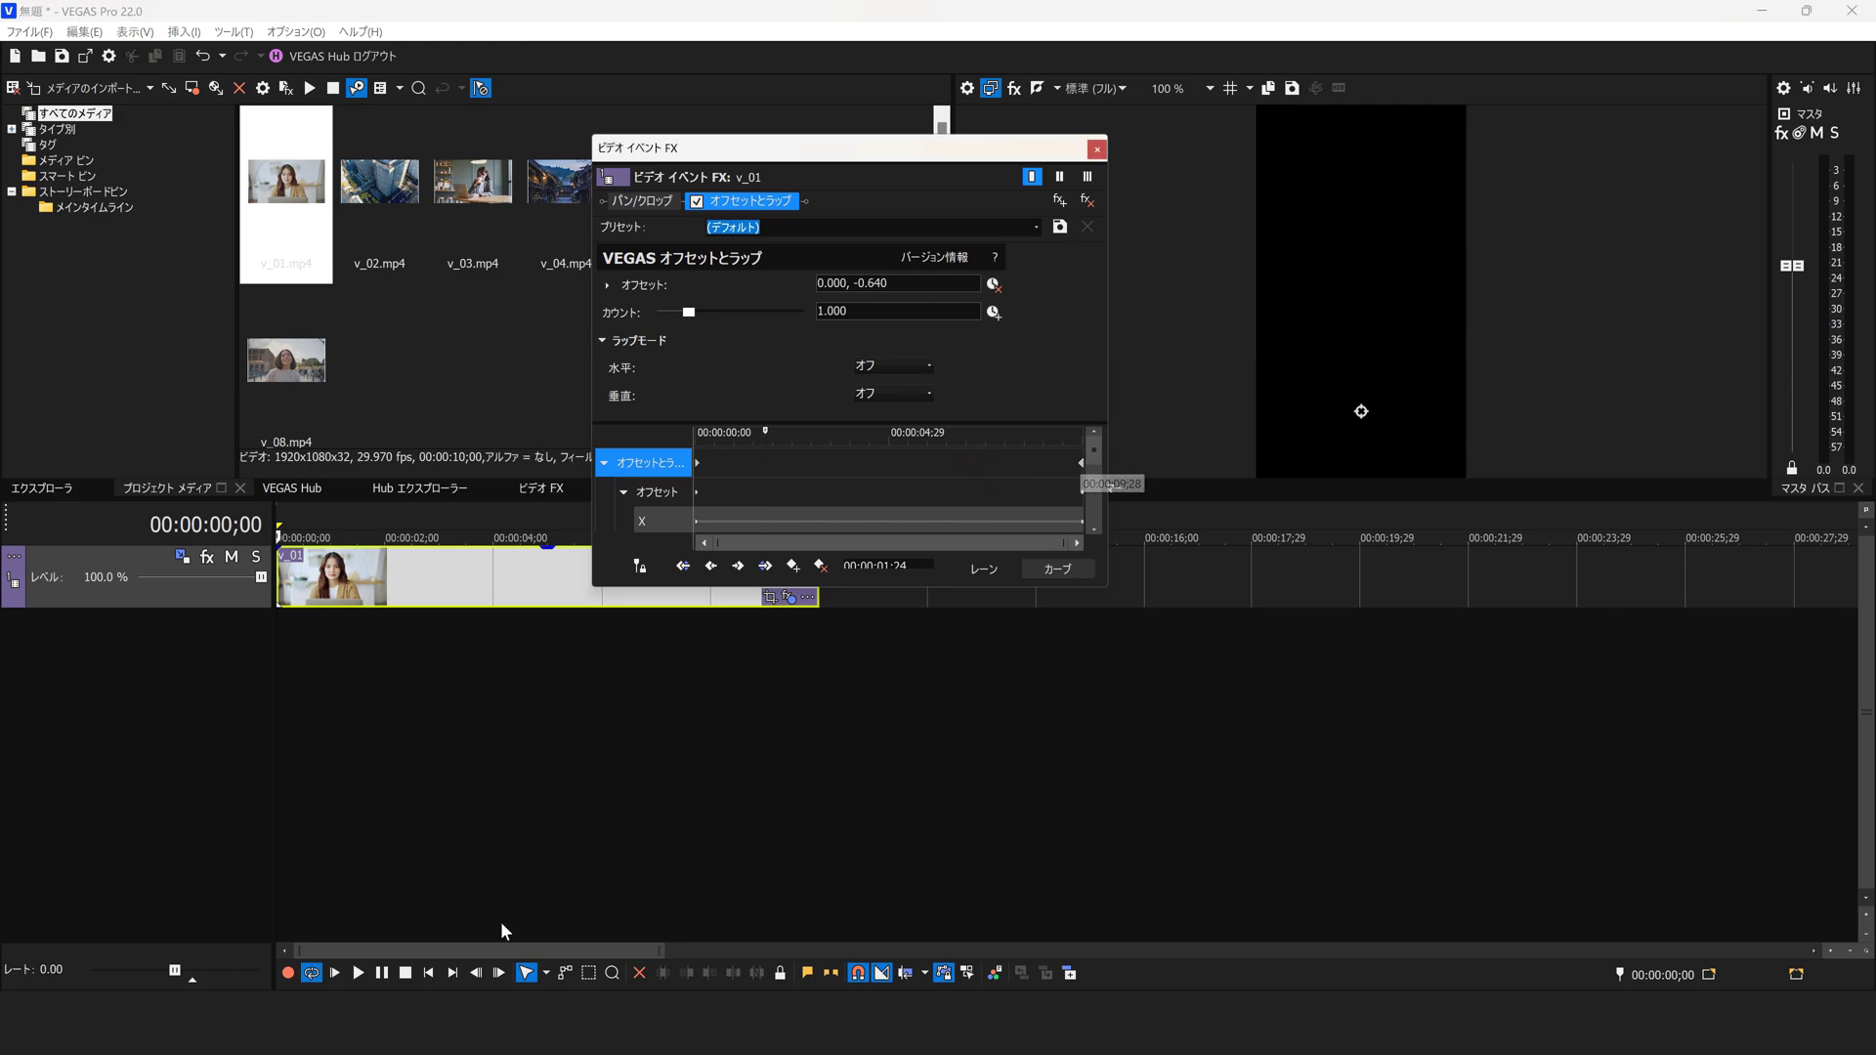
left_click(336, 973)
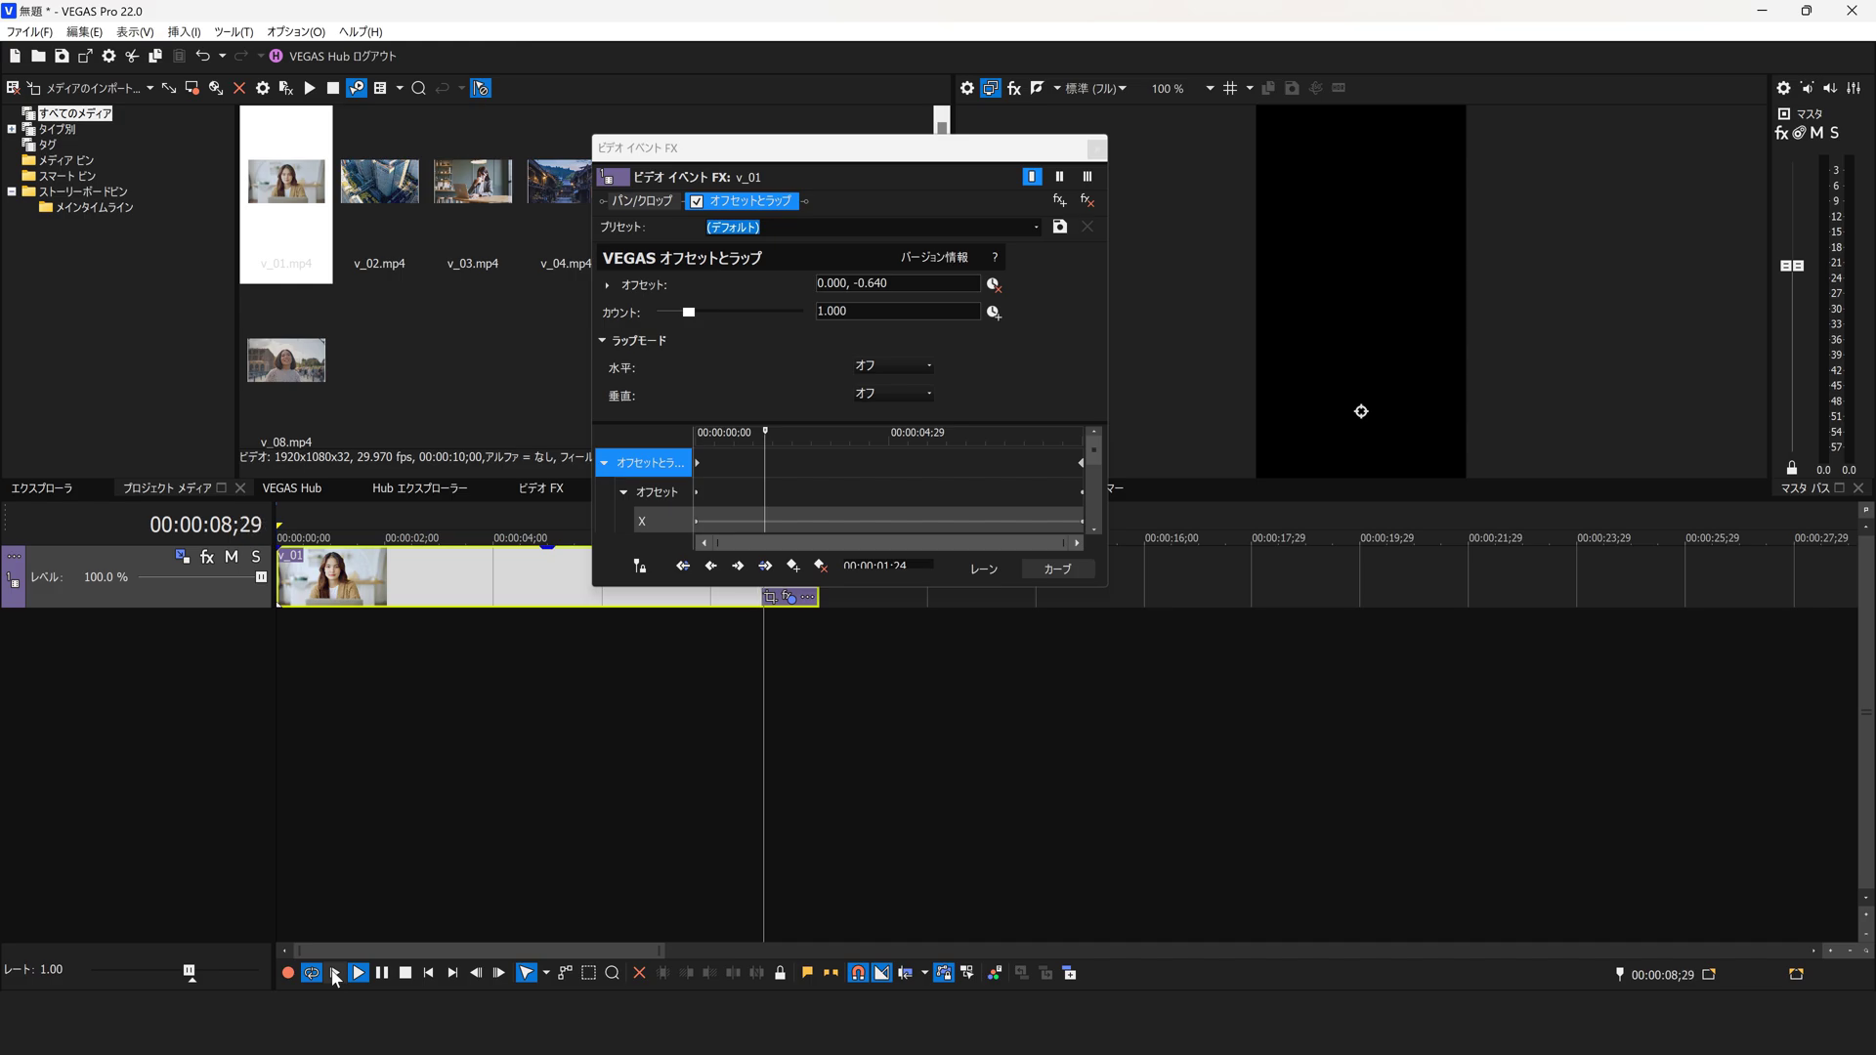
left_click(406, 973)
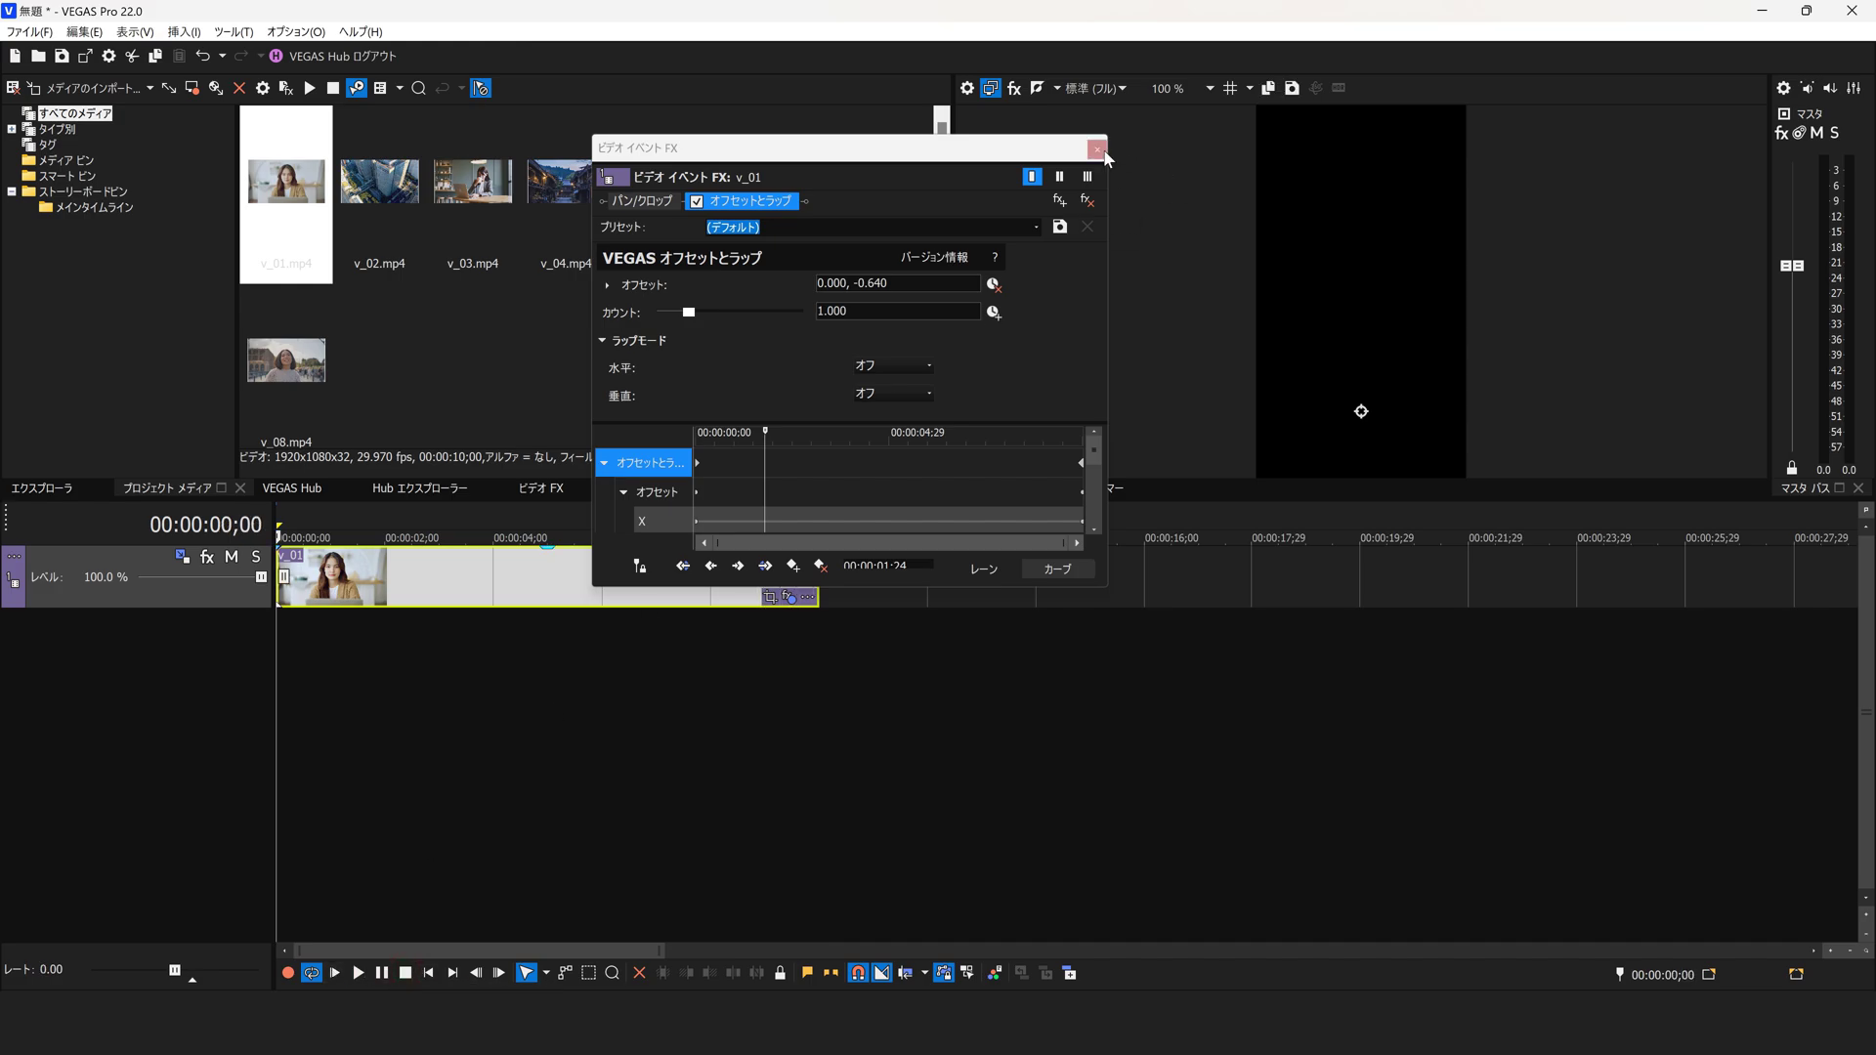
left_click(1097, 148)
- Copy the v_01 event to a new track below, shifted about 1;17 so it follows directly beneath the first, and play it back
left_click(475, 688)
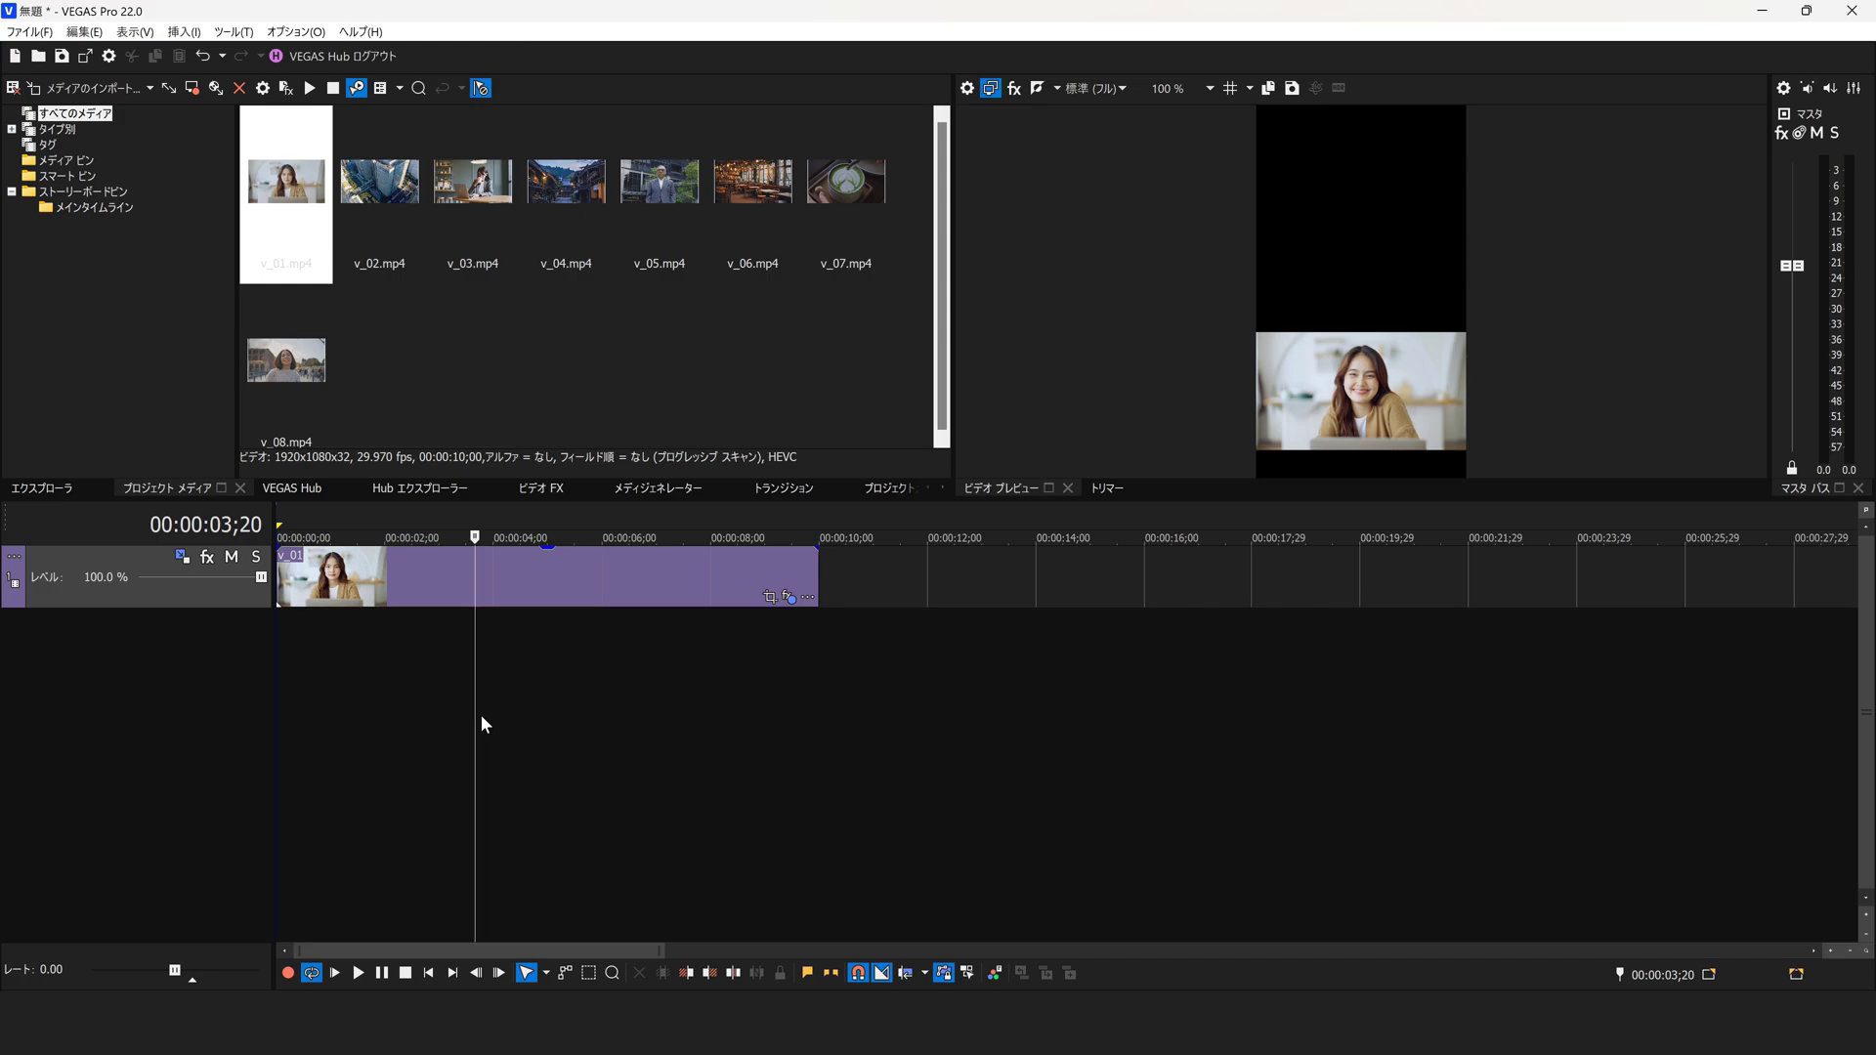
left_click(594, 661)
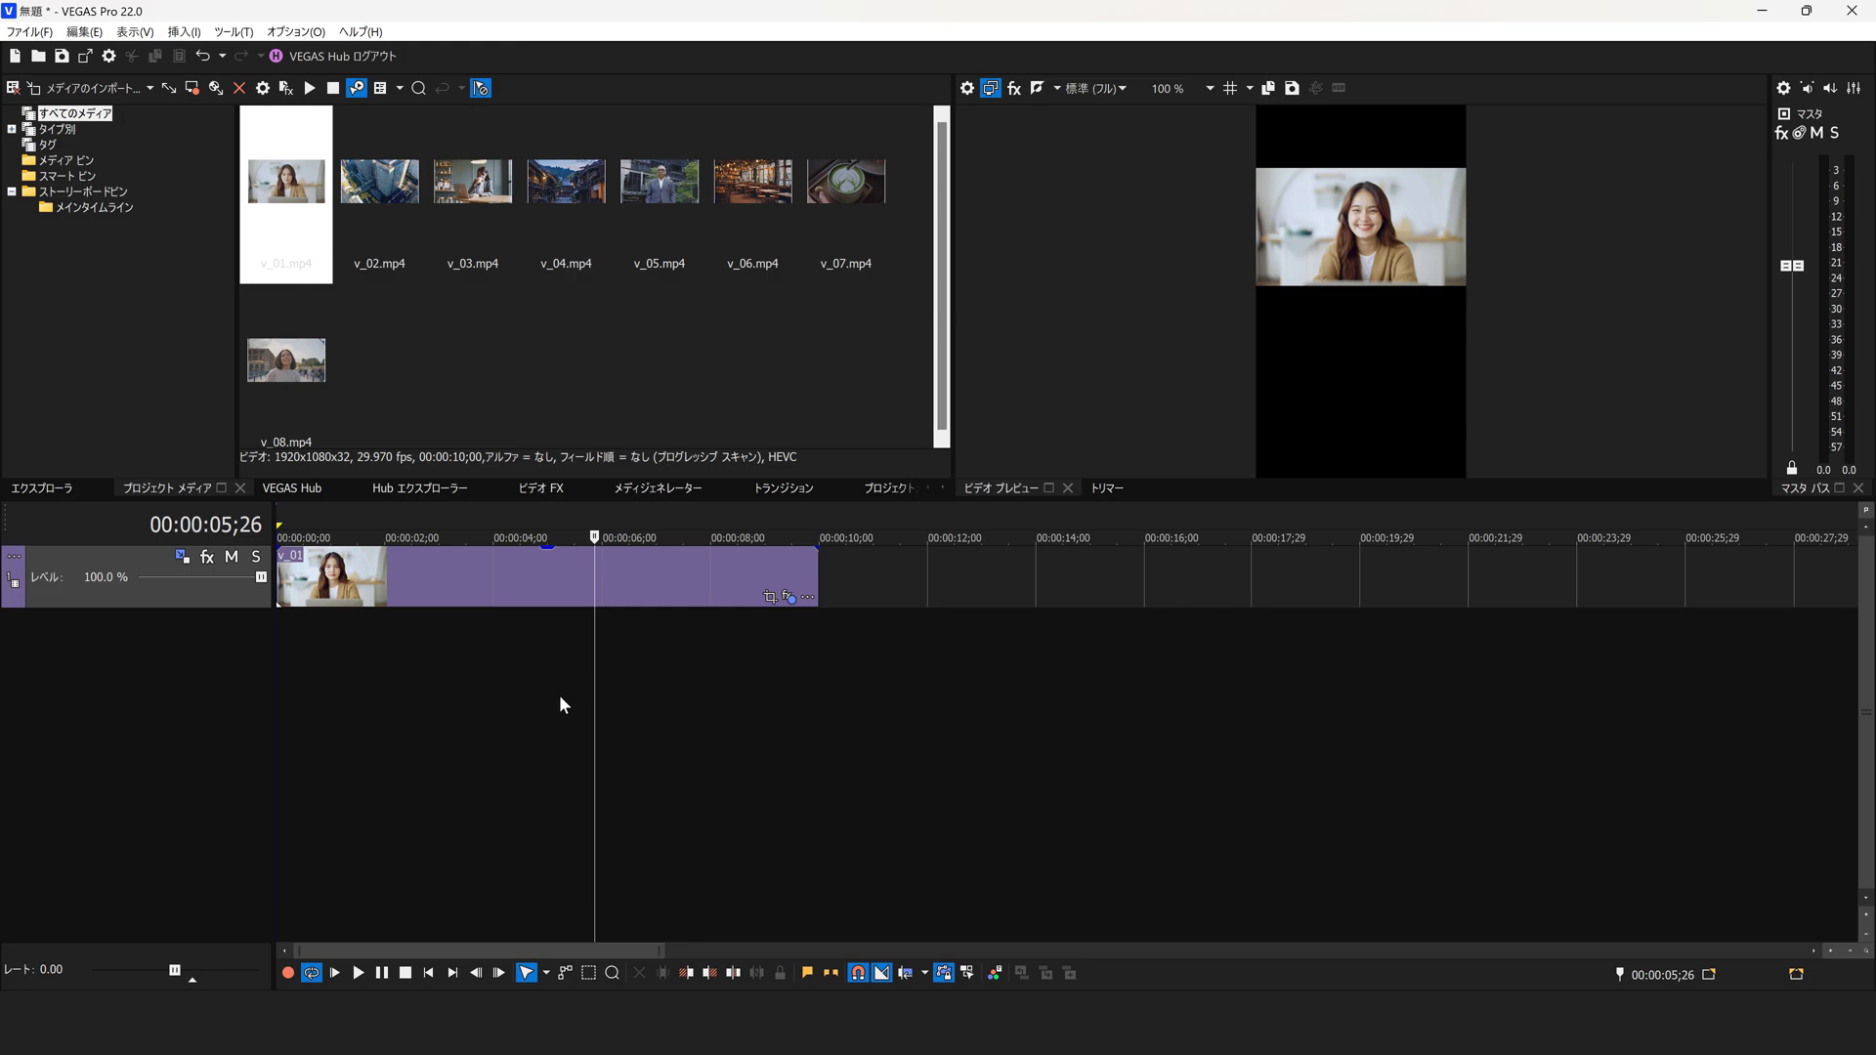
left_click_drag(397, 571, 439, 635)
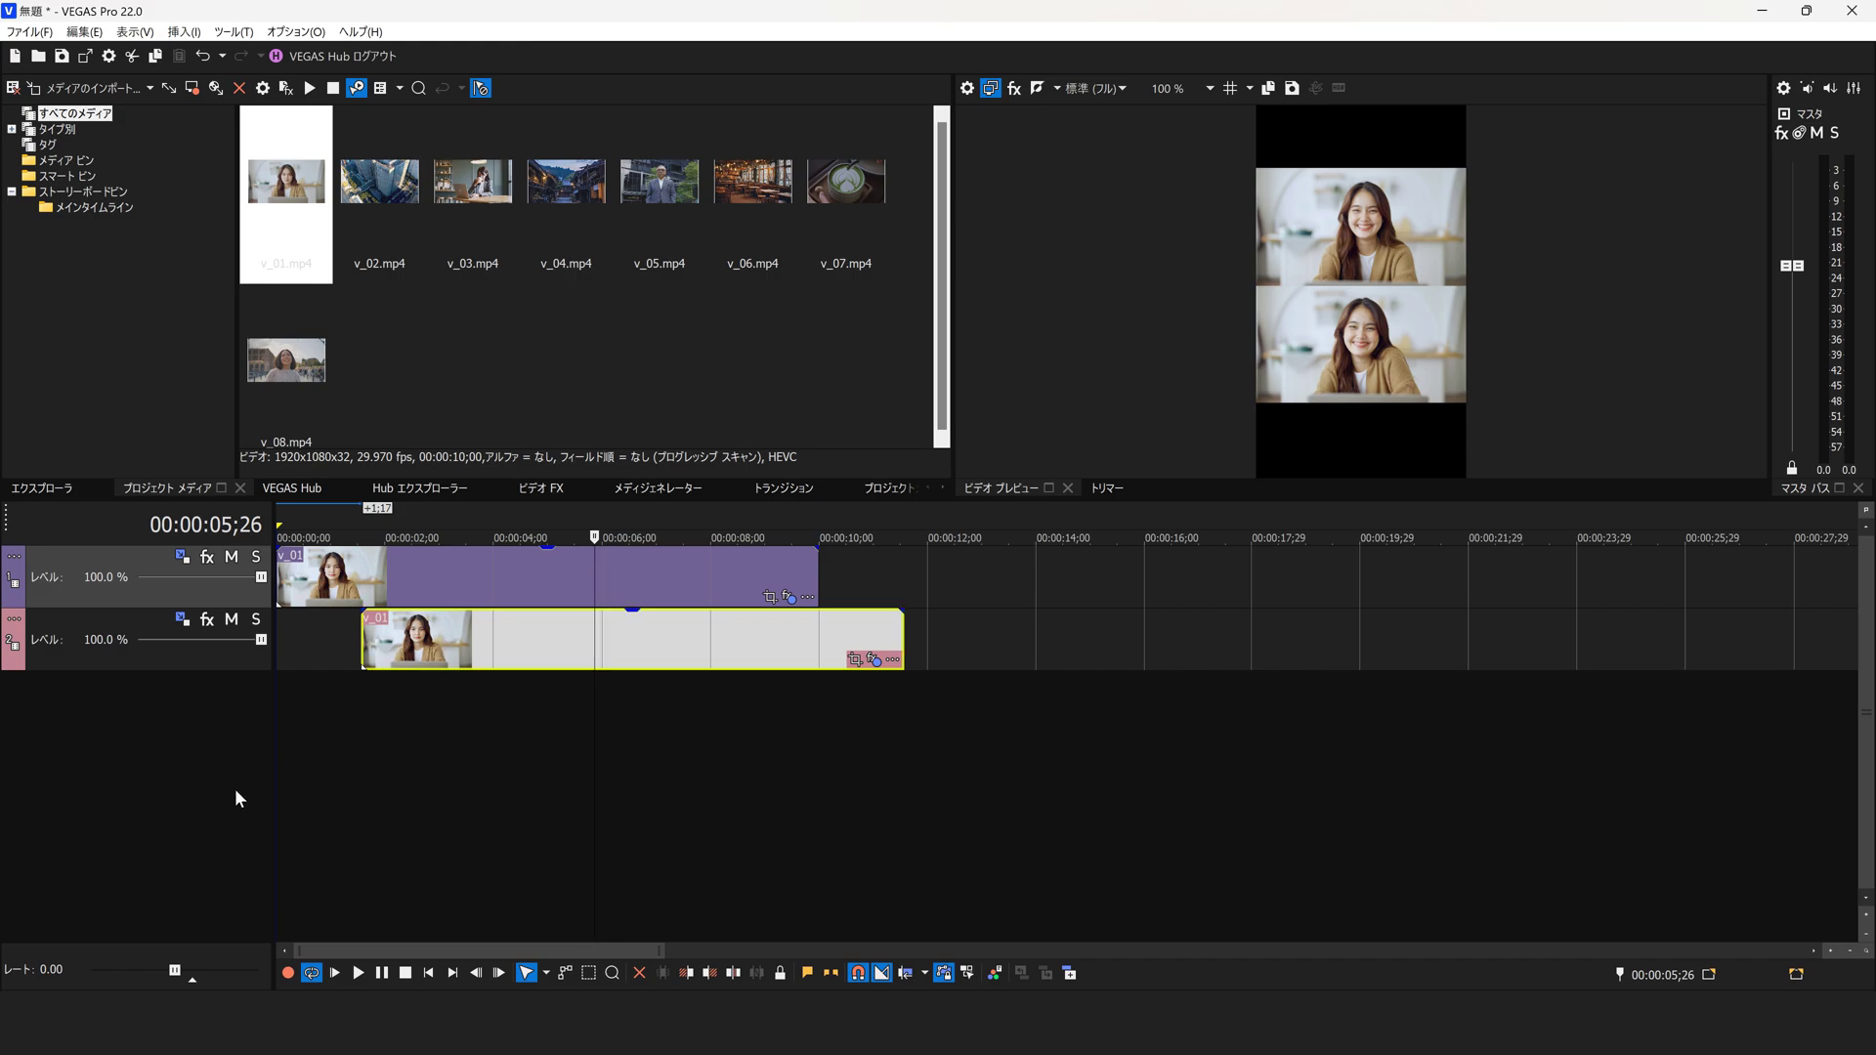
left_click(349, 760)
key("space")
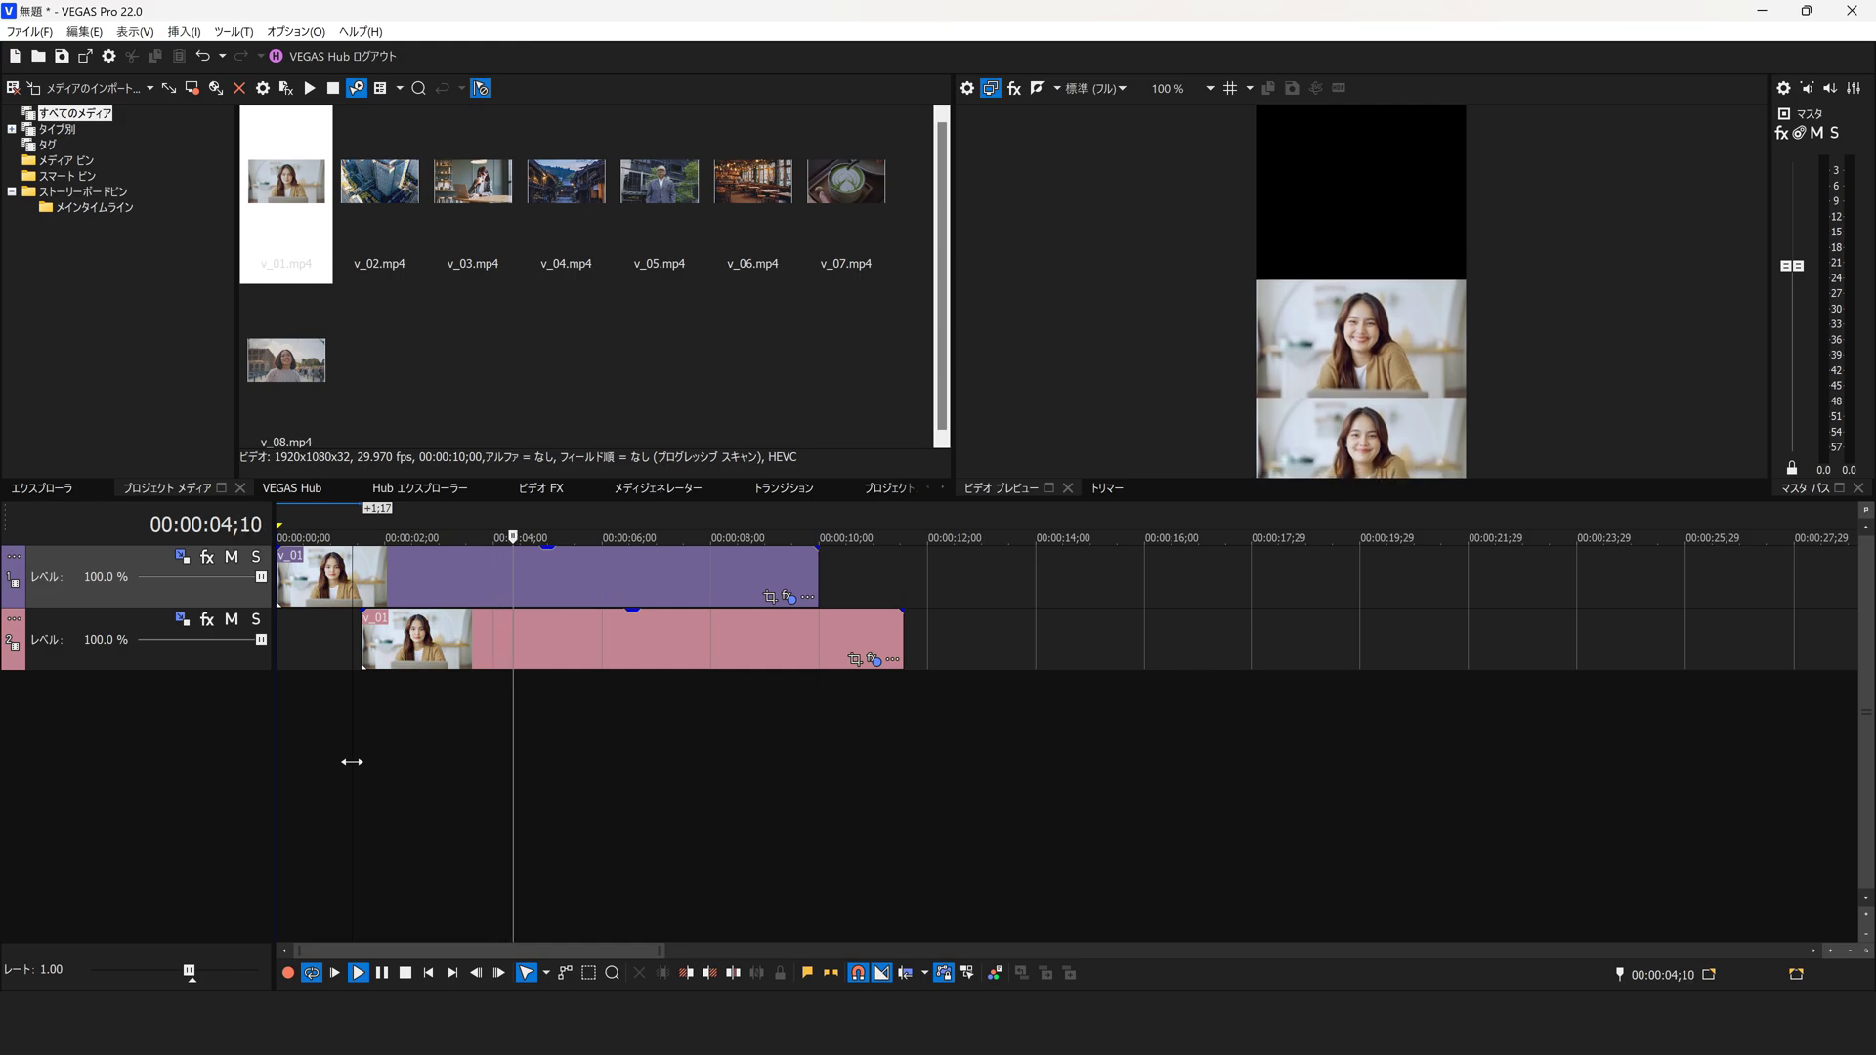
left_click(564, 721)
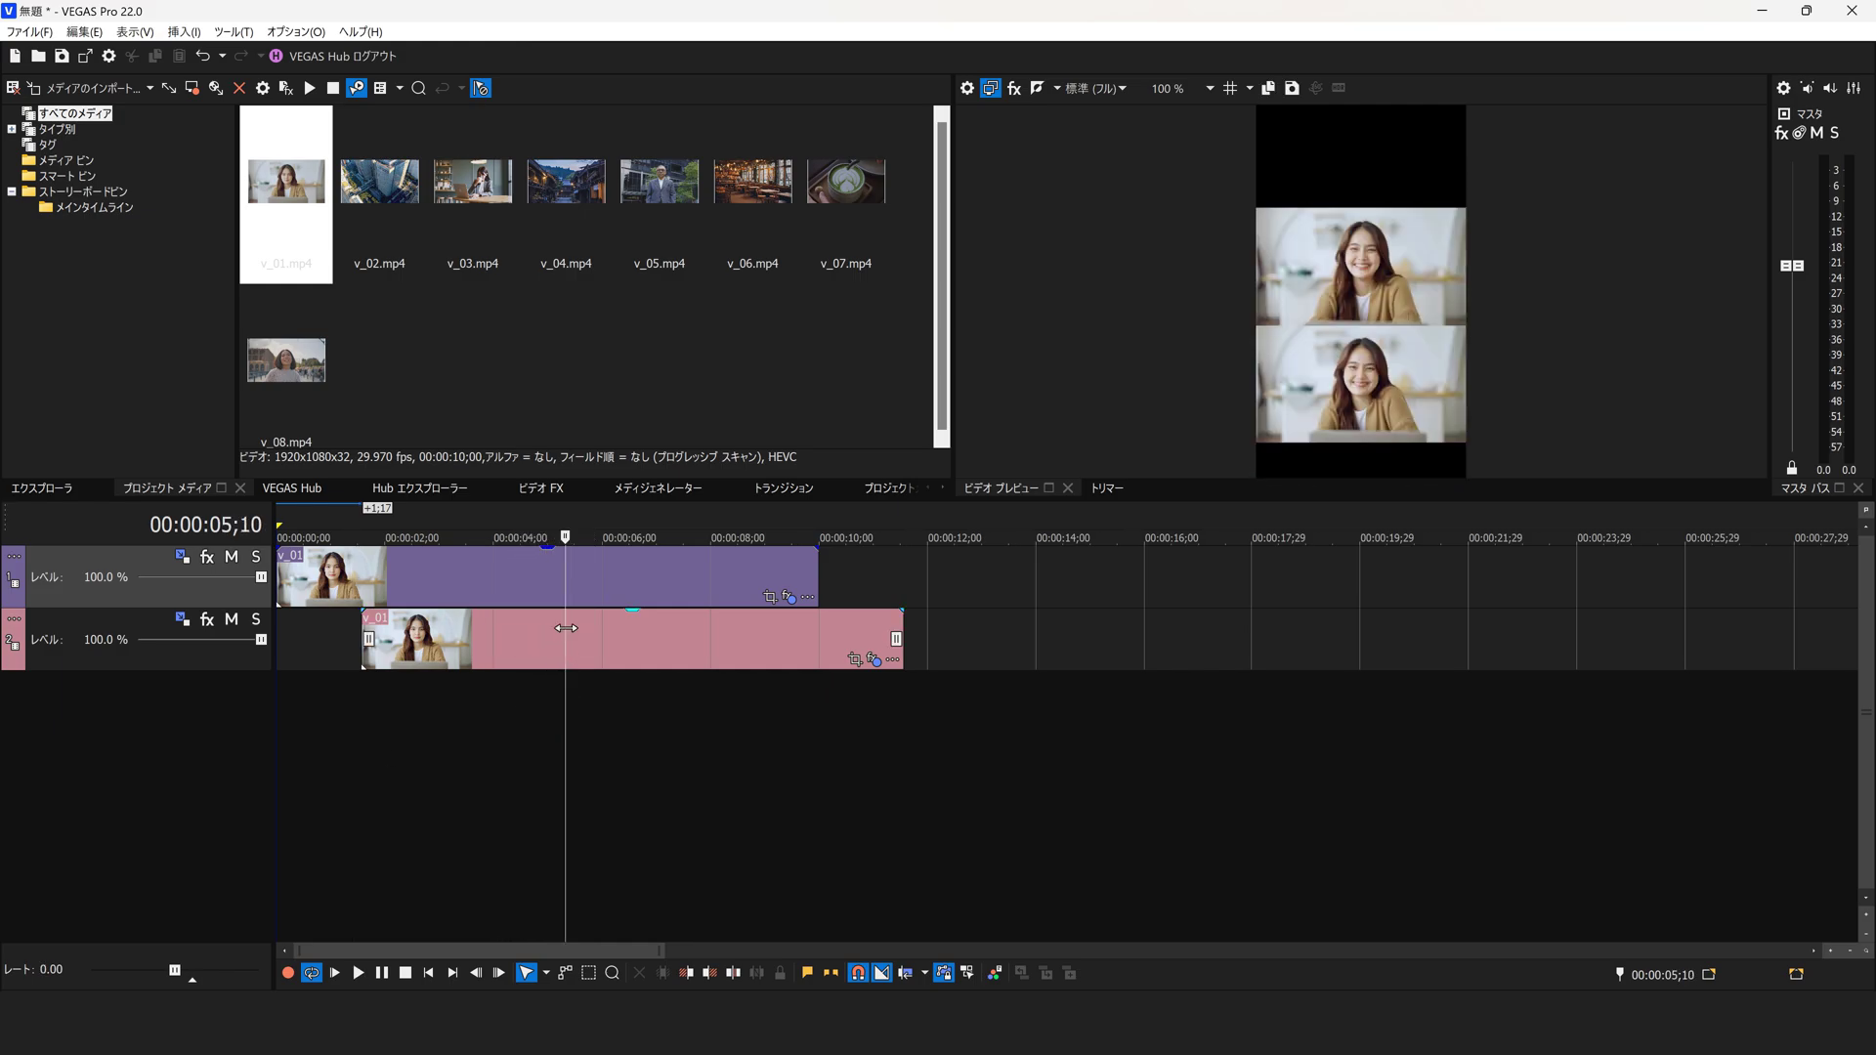
- Add v_02.mp4 as a take to the event on the second track and play back the two scrolling clips
left_click_drag(378, 215, 528, 625)
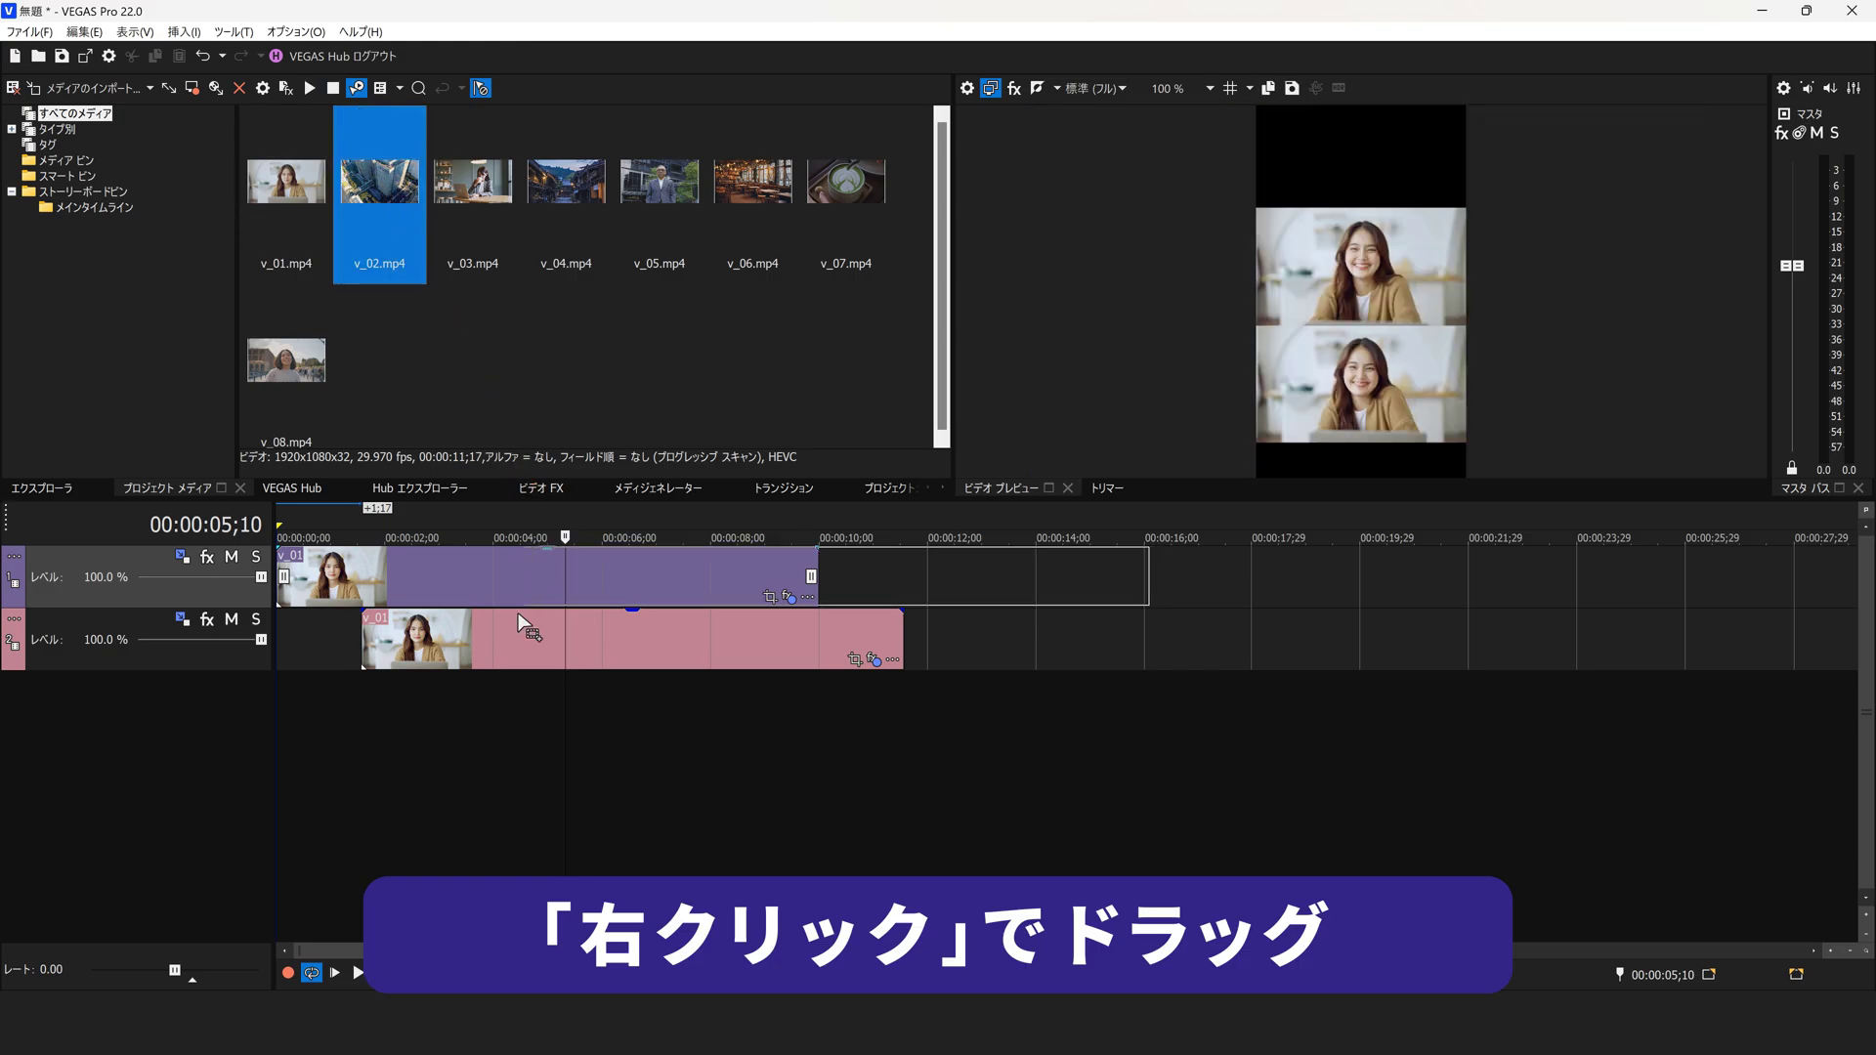
right_click(437, 639)
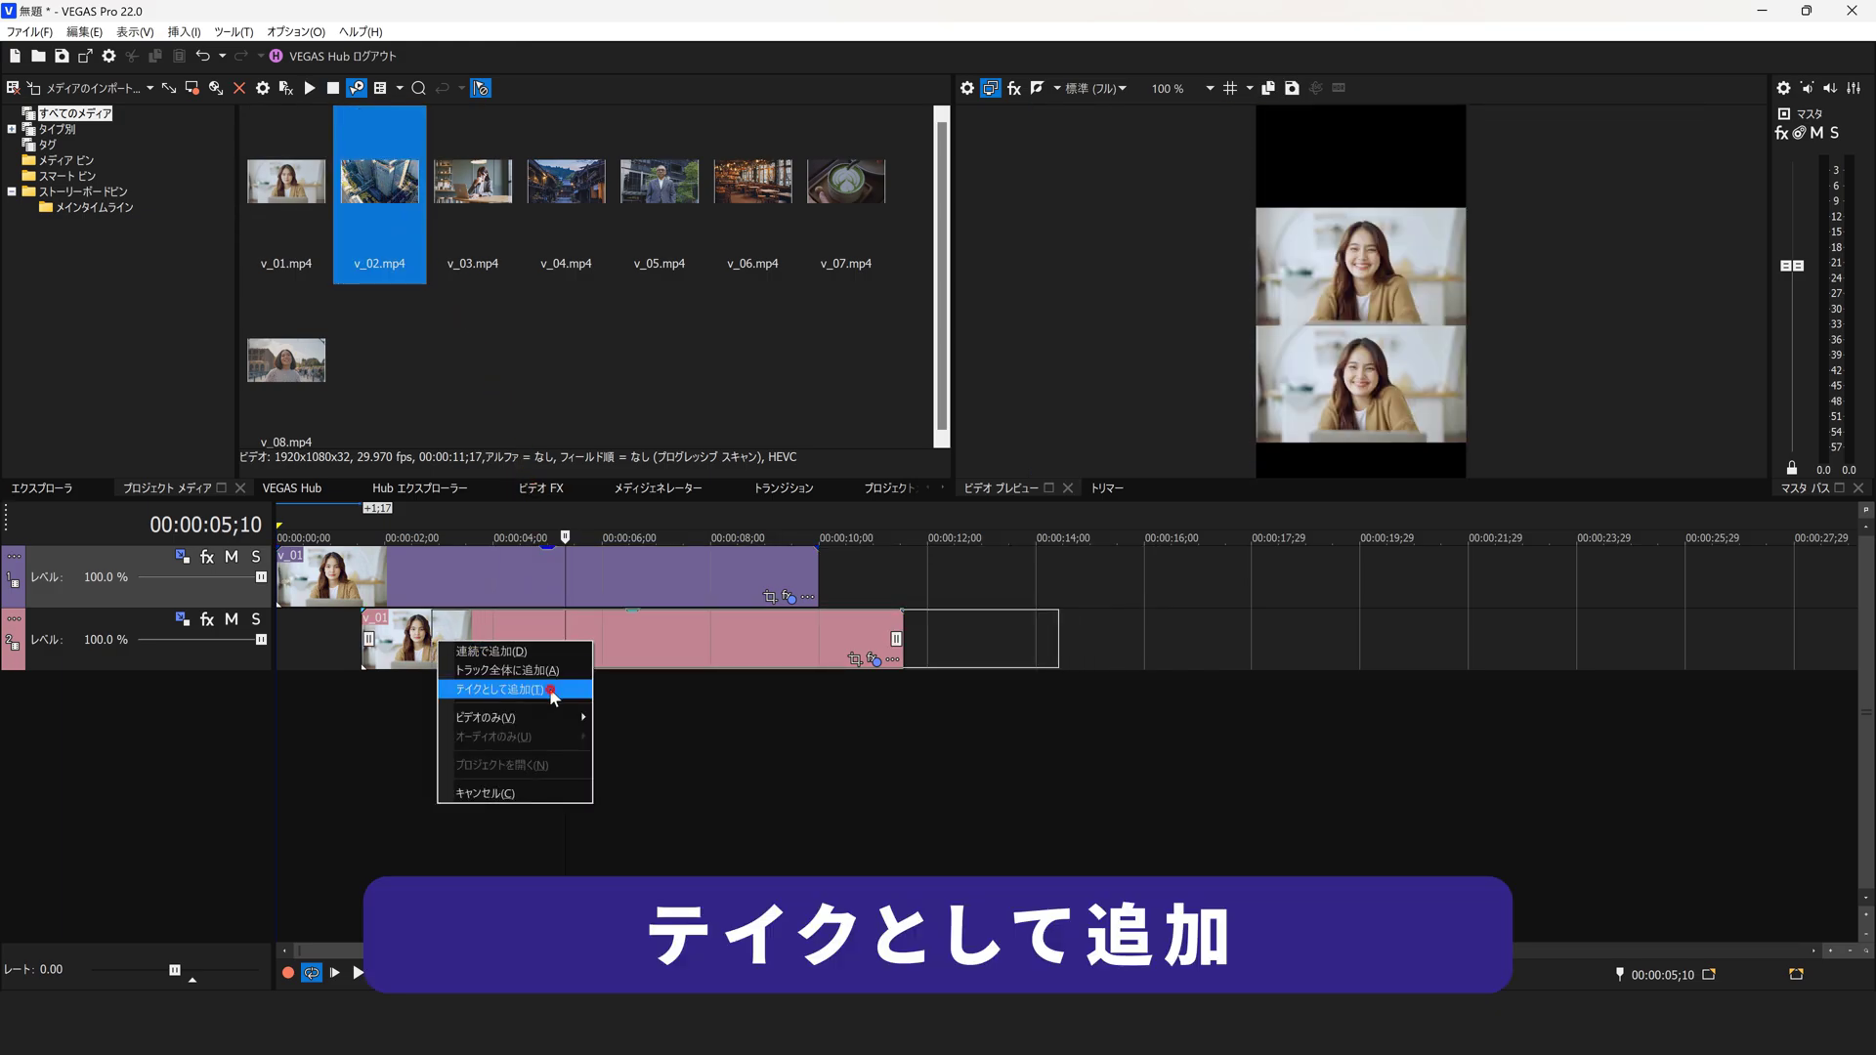
left_click(552, 692)
left_click(428, 973)
left_click(334, 973)
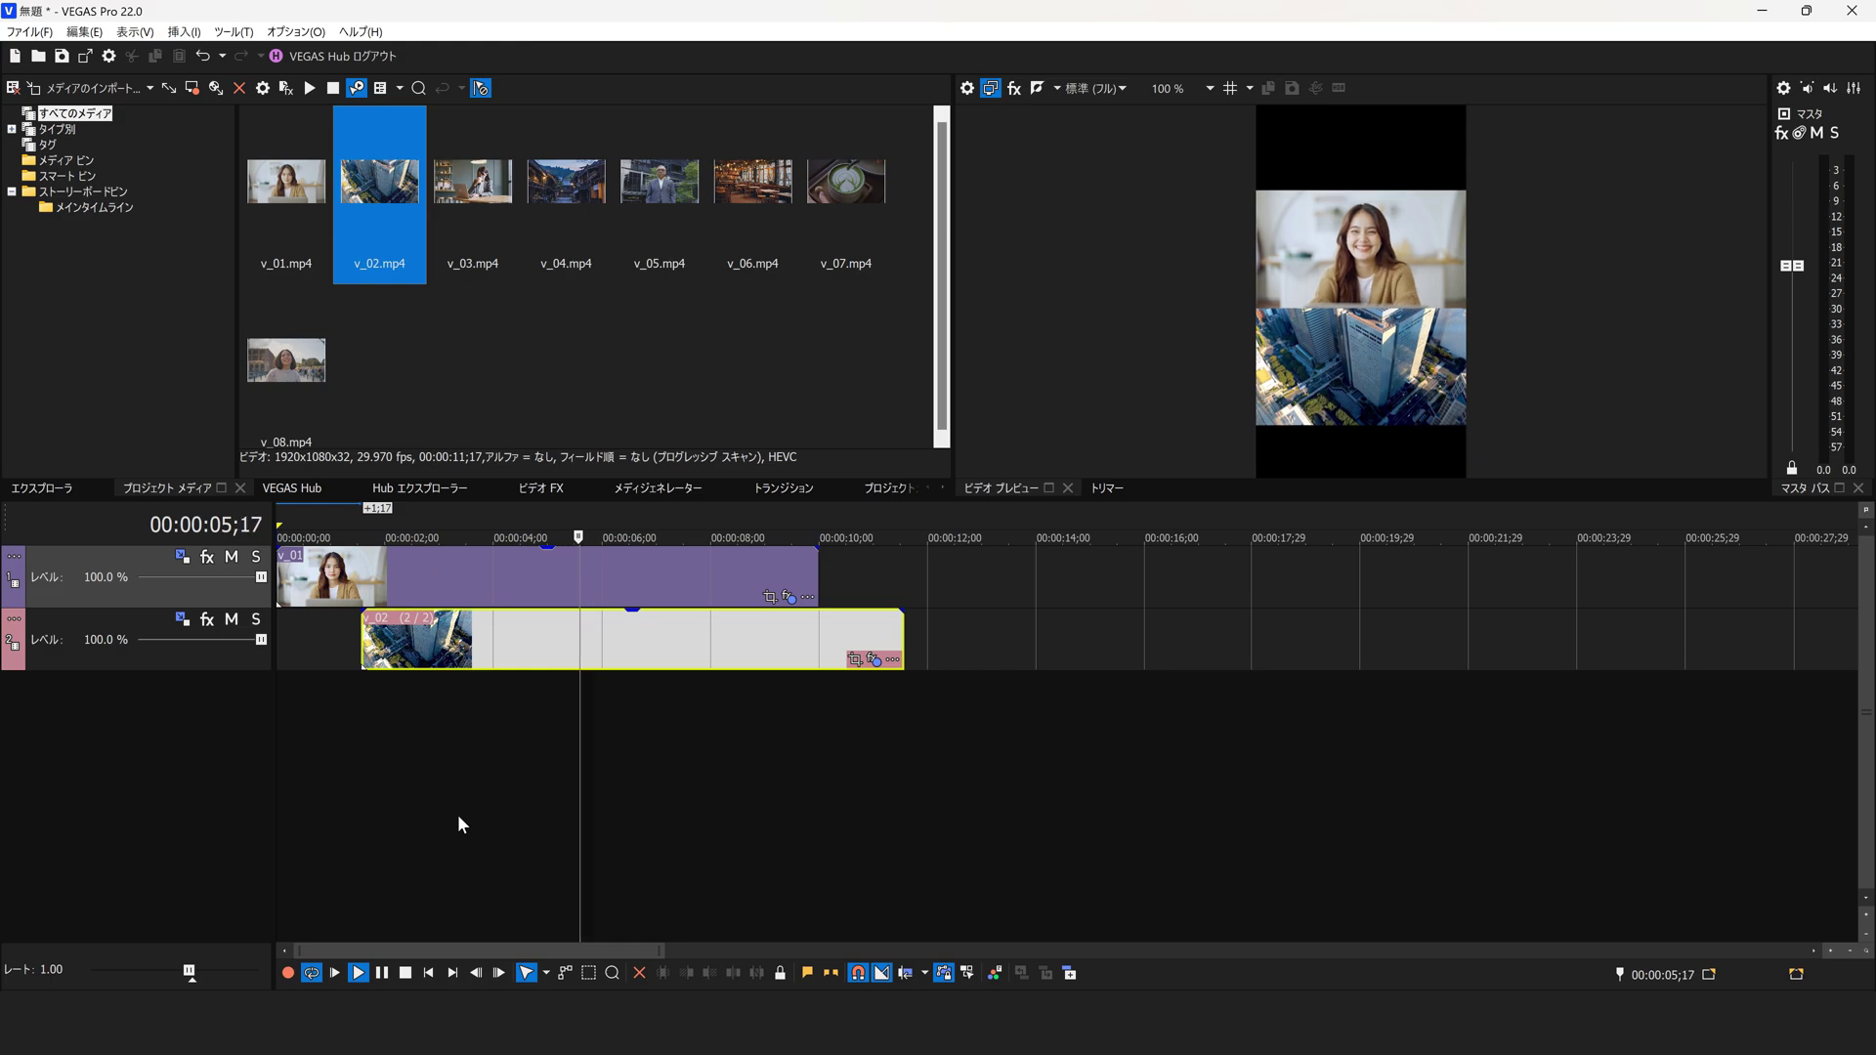
left_click(519, 783)
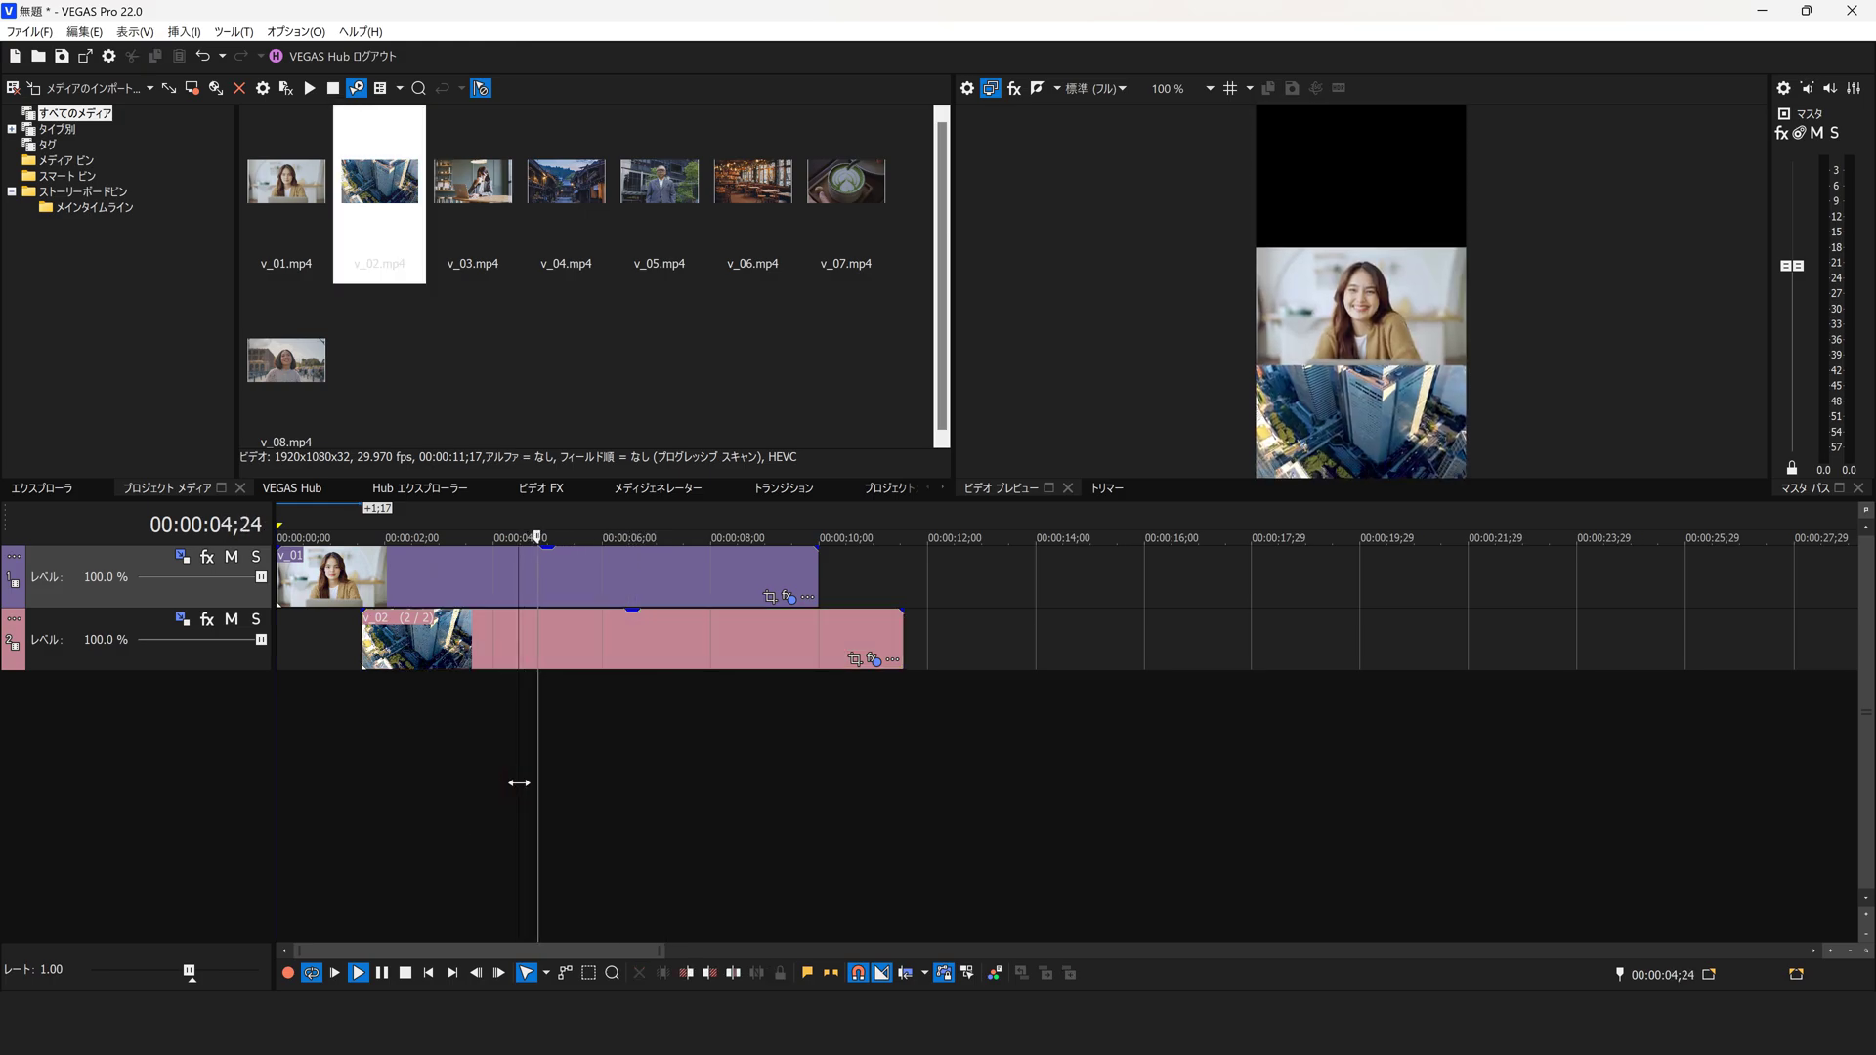
key("space")
- Copy the v_02 event to a third track, shifted 1;17, and add v_03.mp4 to the copy as a take
left_click_drag(458, 640, 526, 720)
left_click(591, 781)
left_click_drag(473, 181, 590, 698)
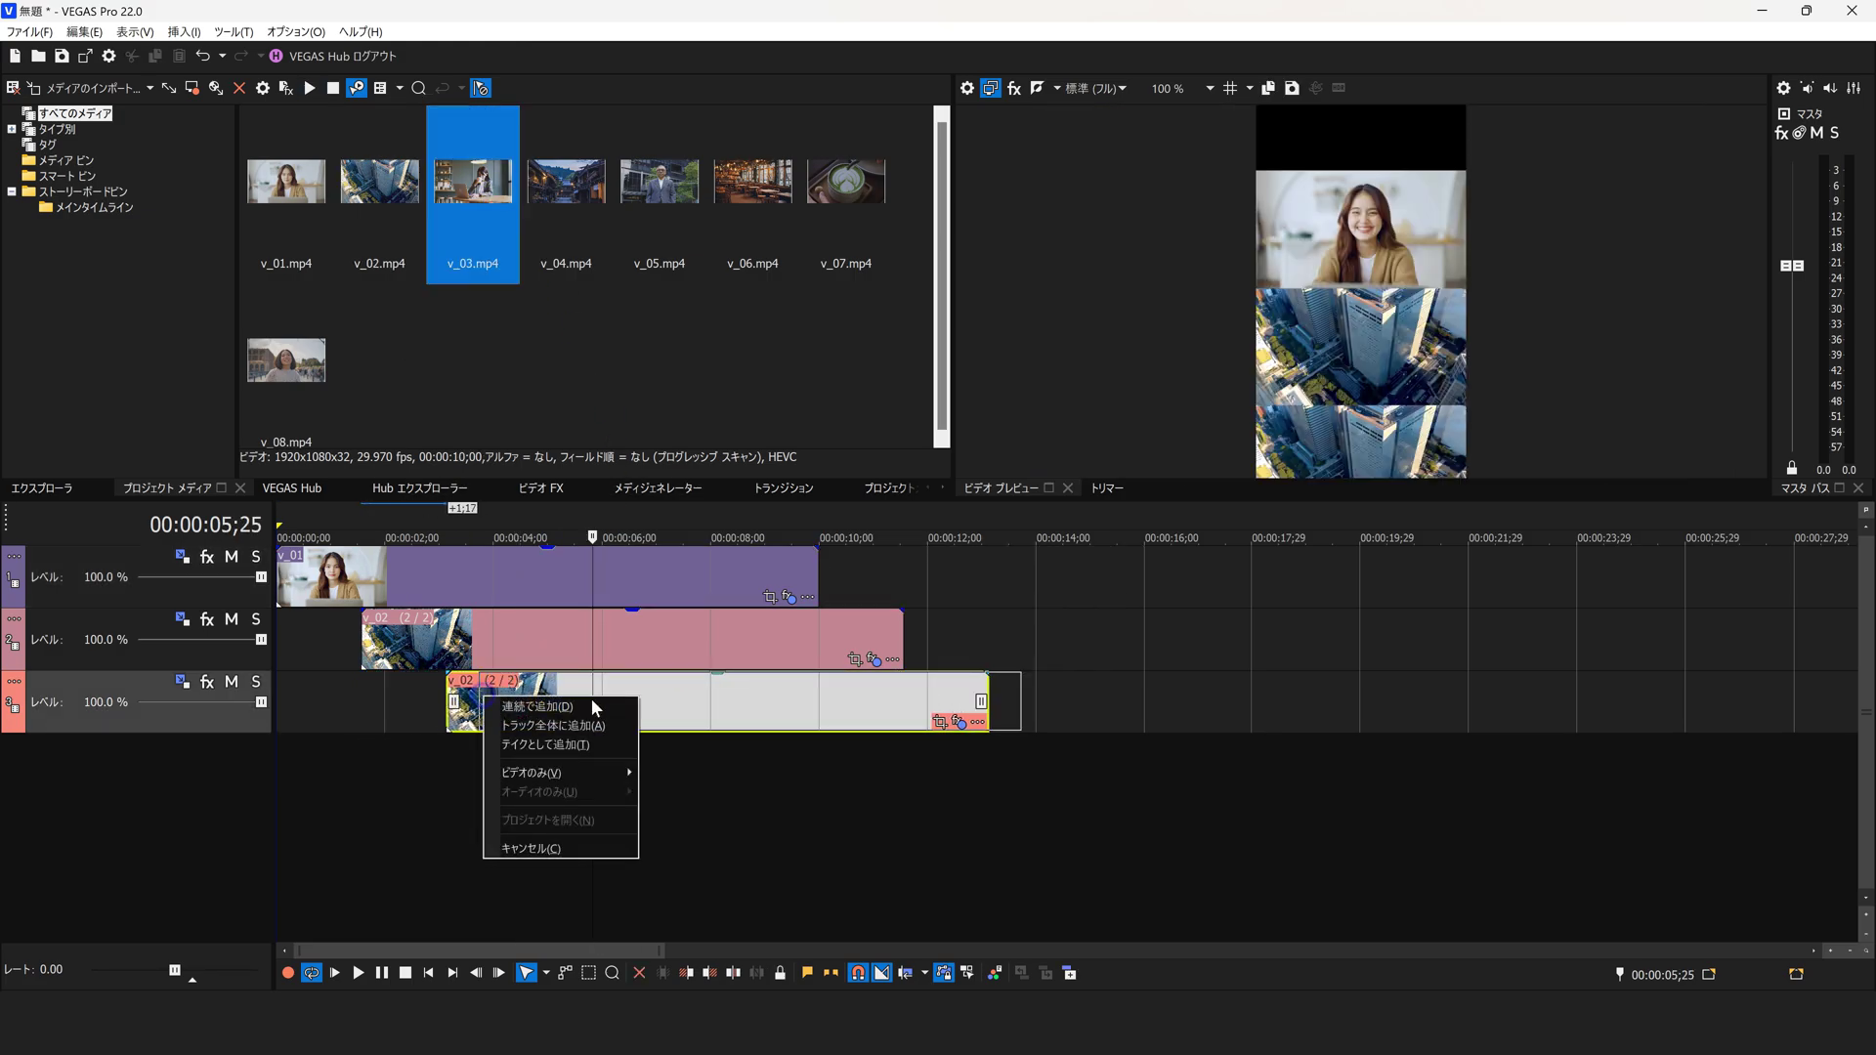
left_click(582, 747)
- Copy the v_03 event to a fourth track, shifted 1;17, and add v_04.mp4 to the copy as a take
left_click(698, 782)
left_click_drag(549, 713, 624, 767)
left_click_drag(576, 192, 662, 779)
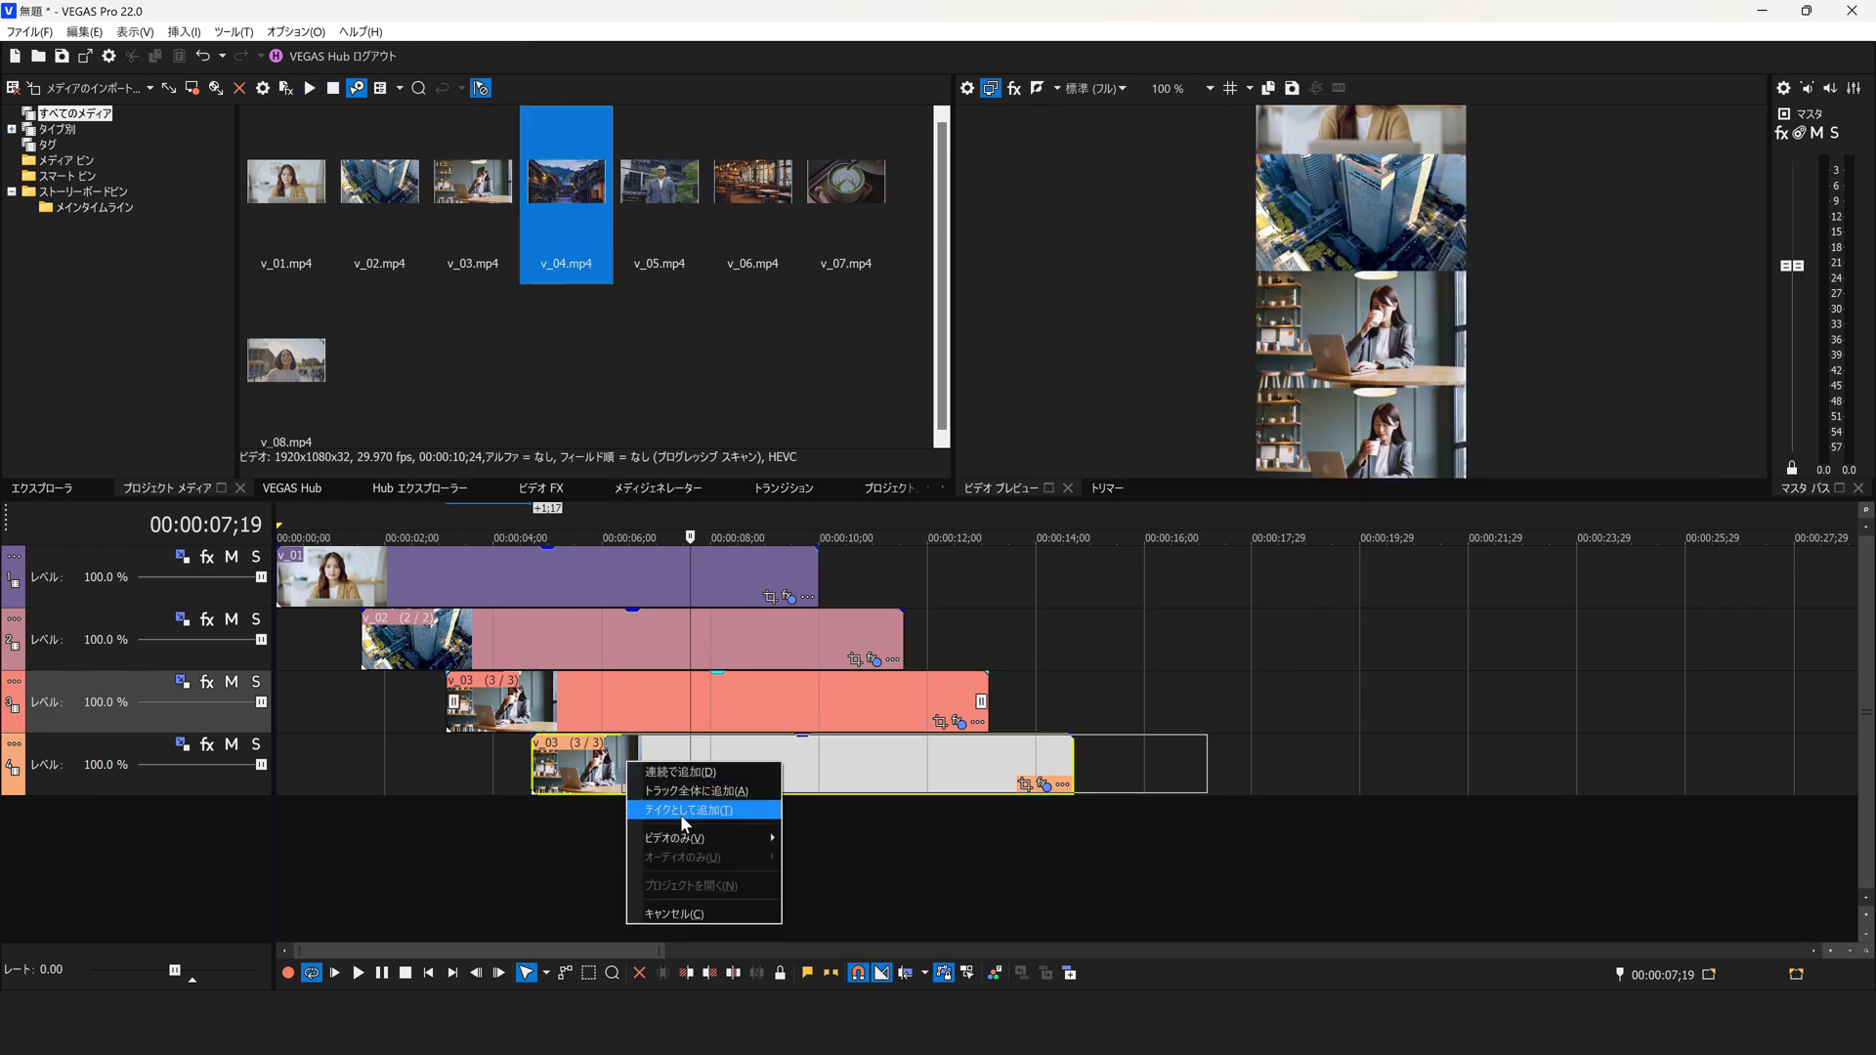
left_click(681, 812)
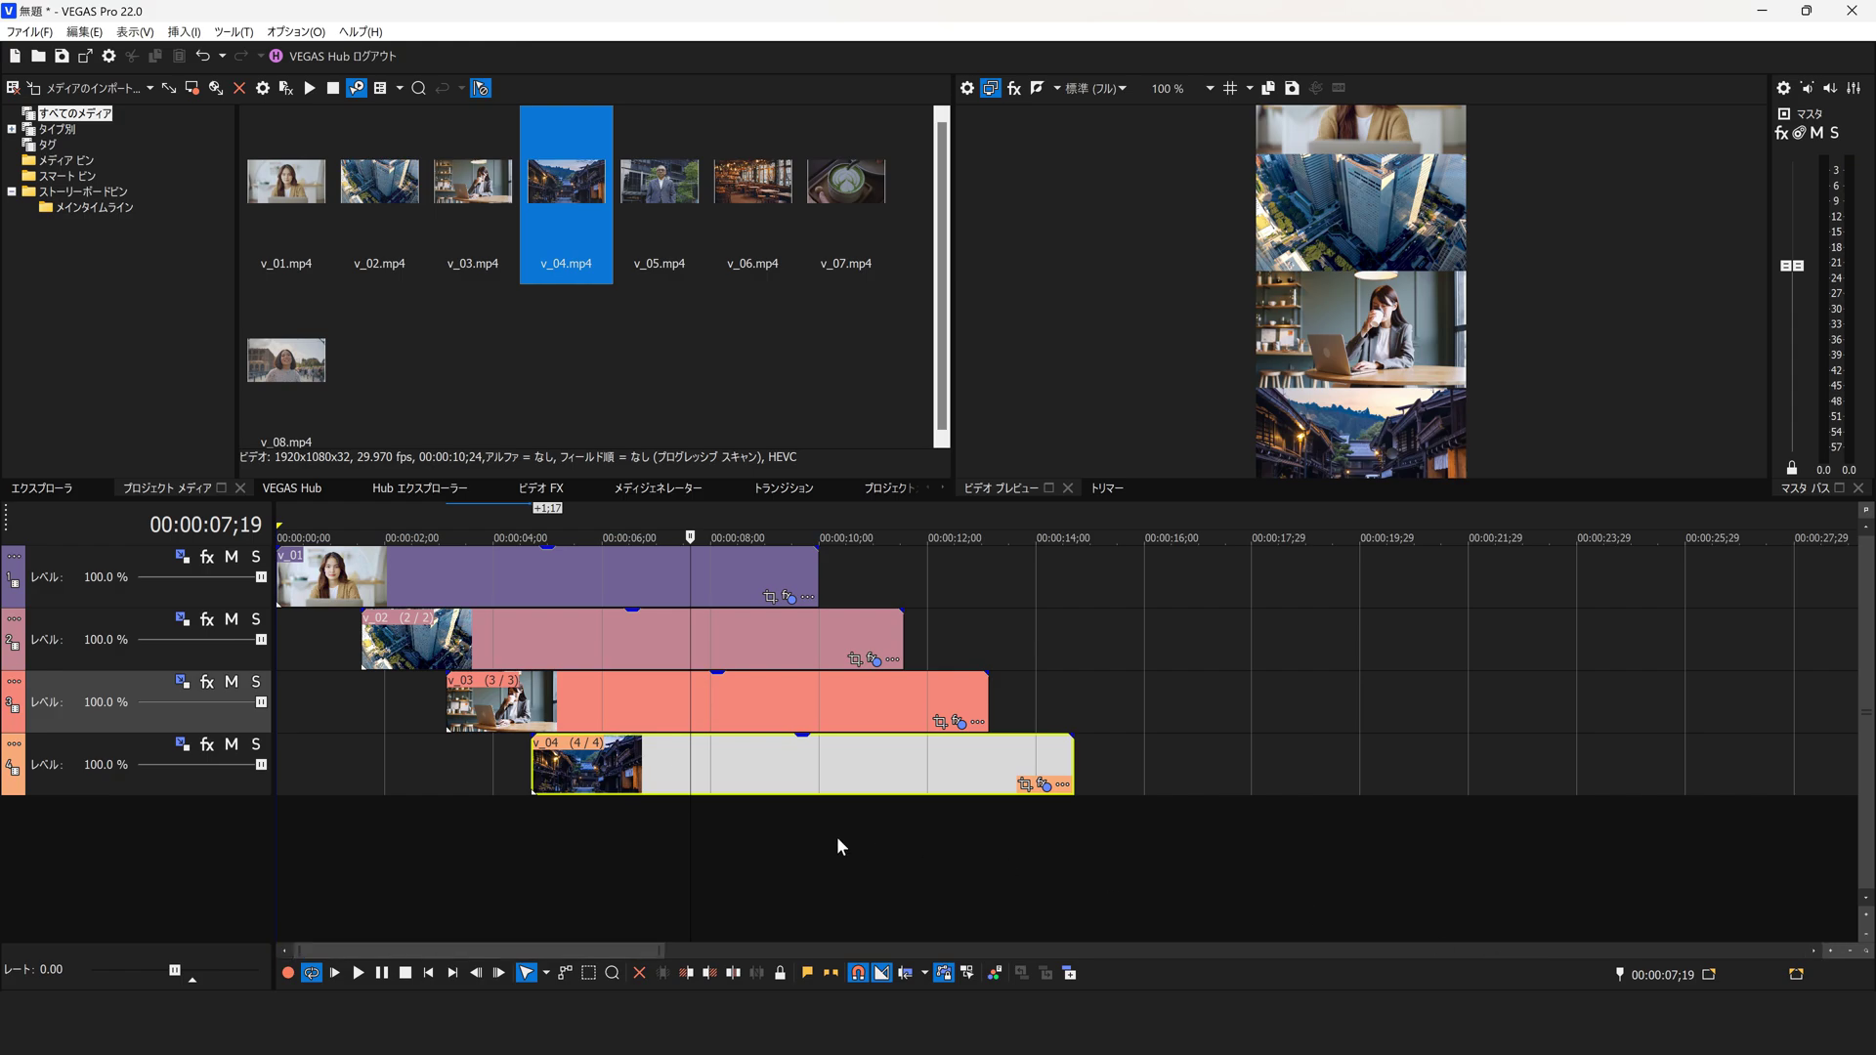
- Copy the v_04 event to a fifth track with v_05.mp4 as its take, and copy that event to a sixth track, each shifted 1;17
left_click(1865, 936)
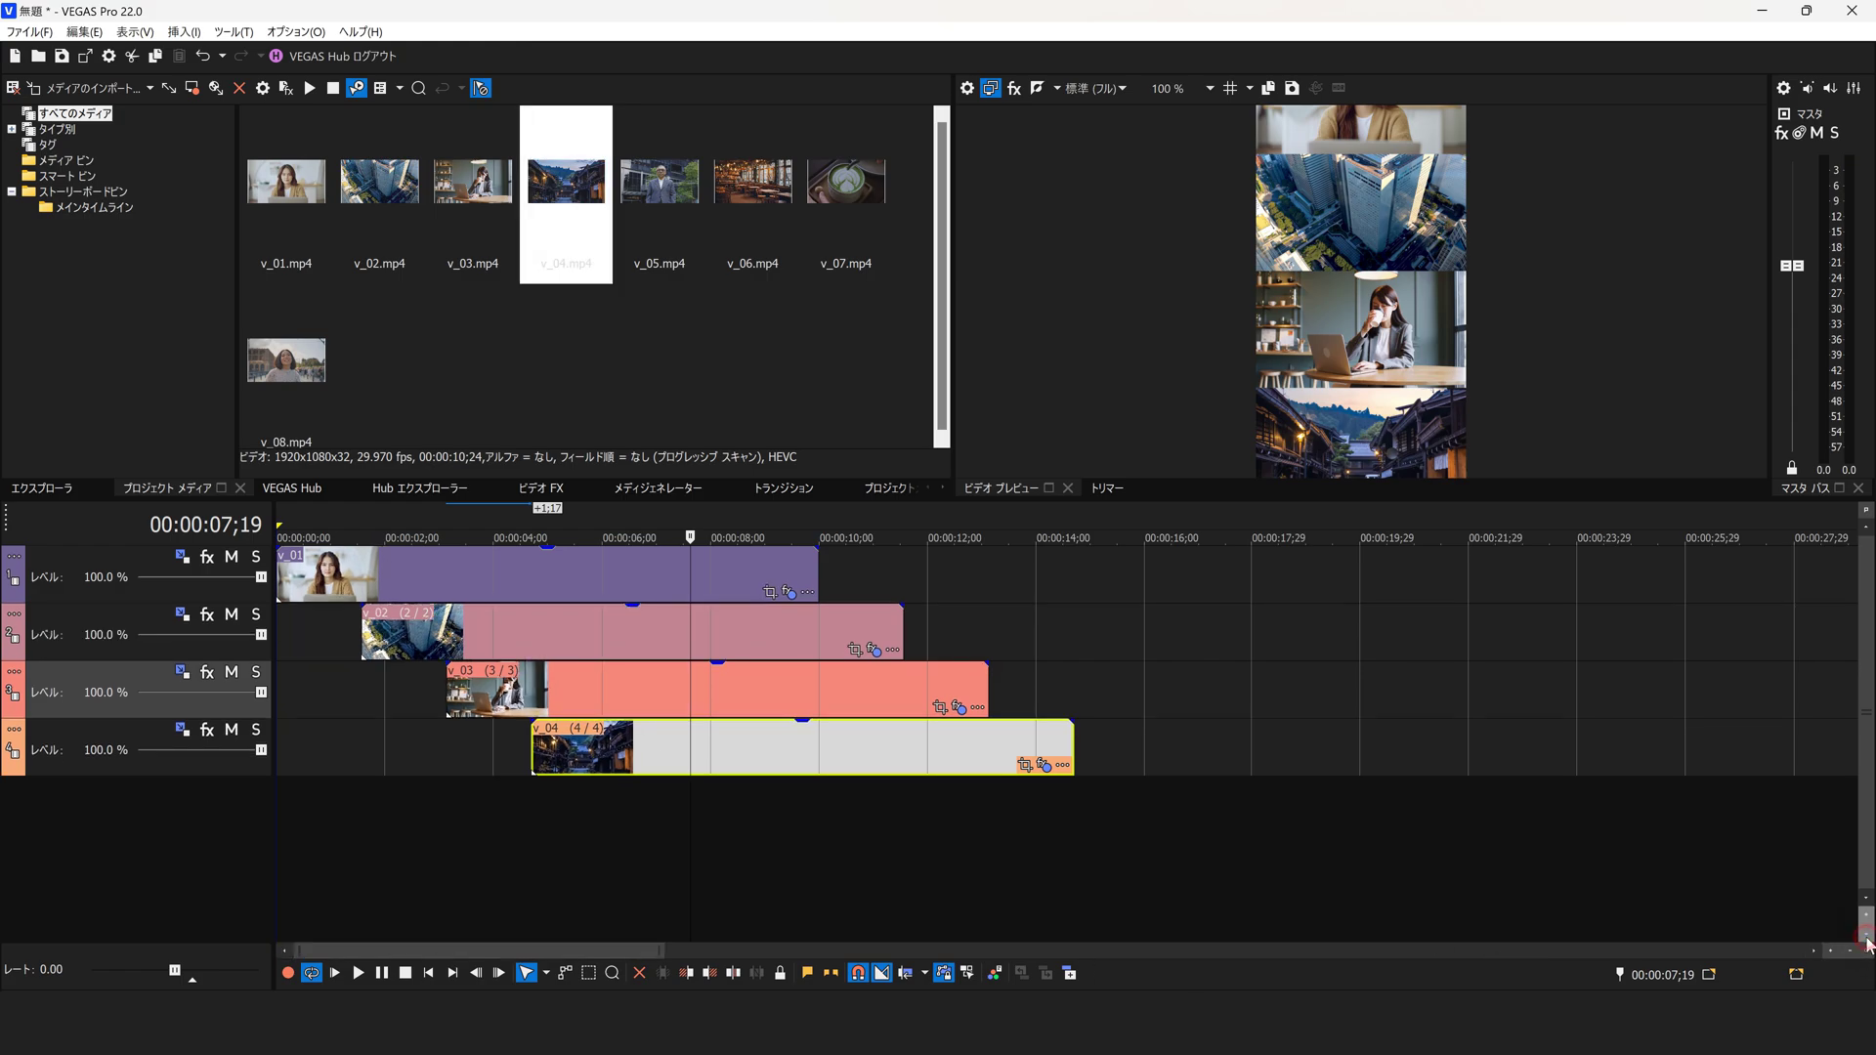
left_click(1866, 937)
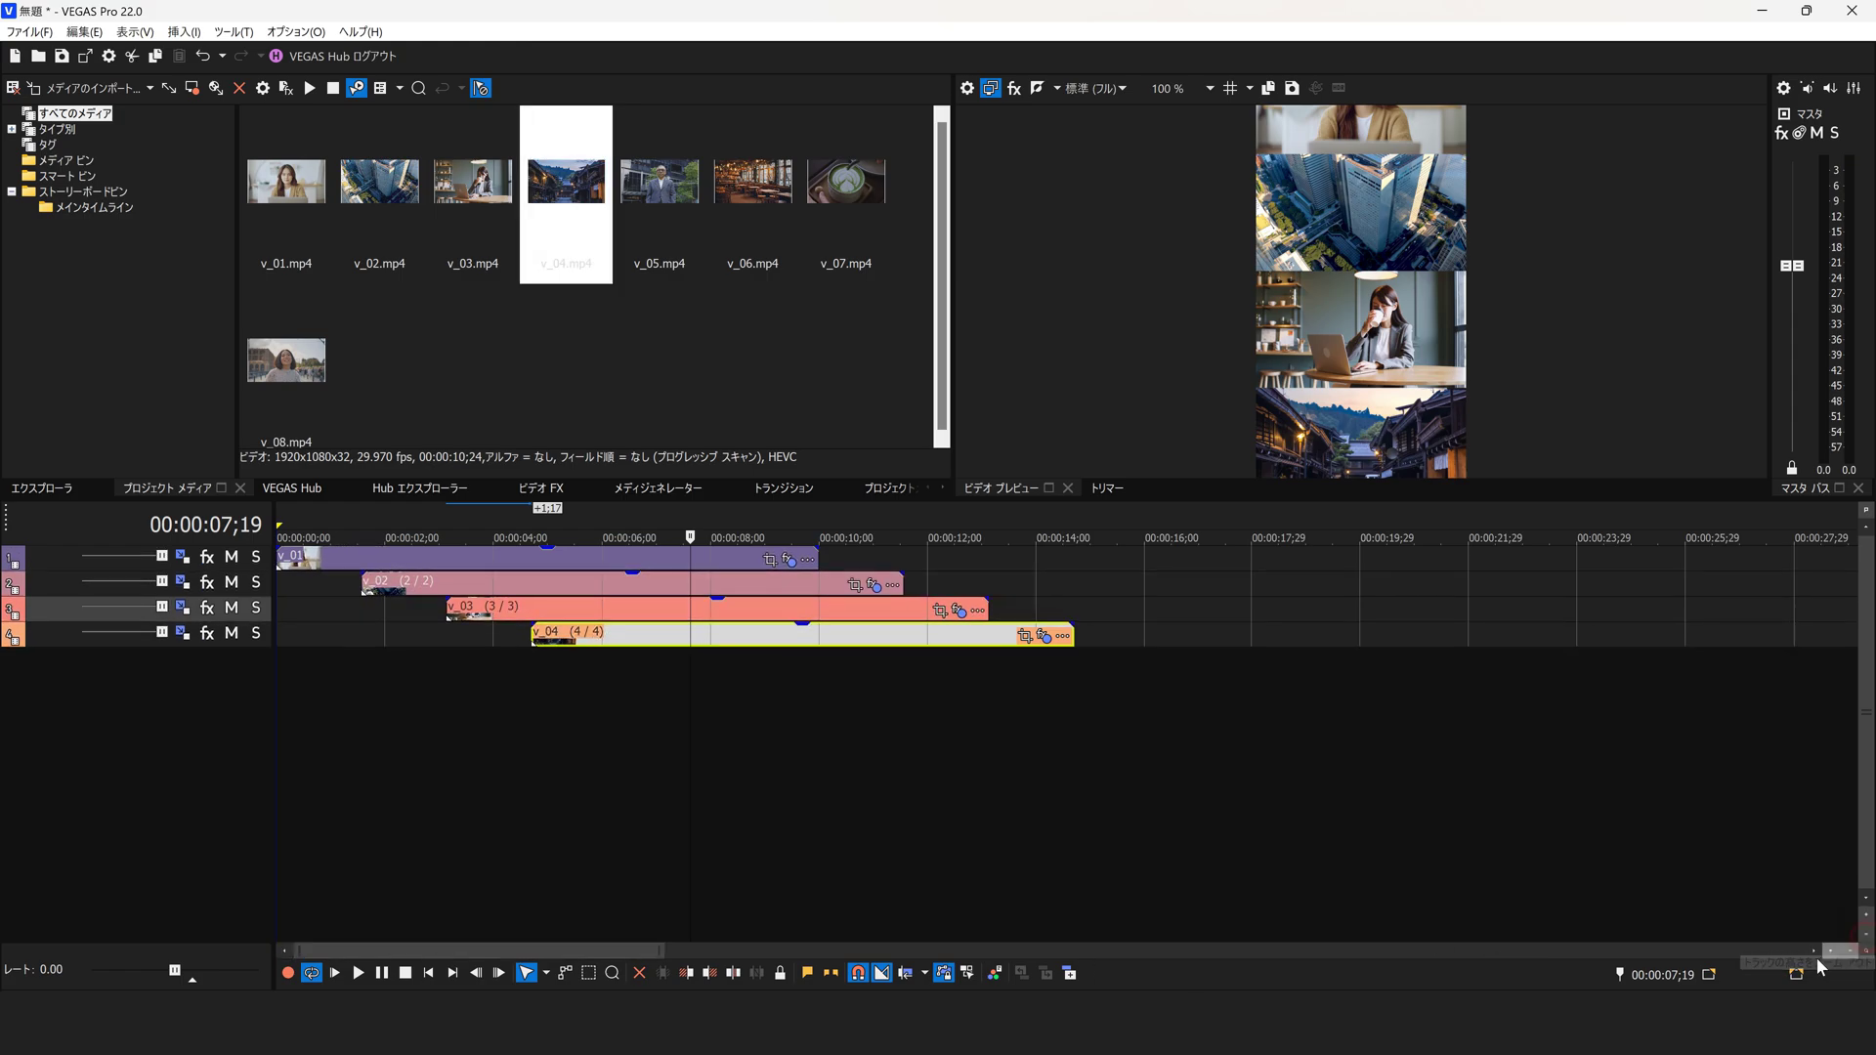
left_click_drag(598, 645, 705, 670)
left_click(887, 778)
left_click(689, 682)
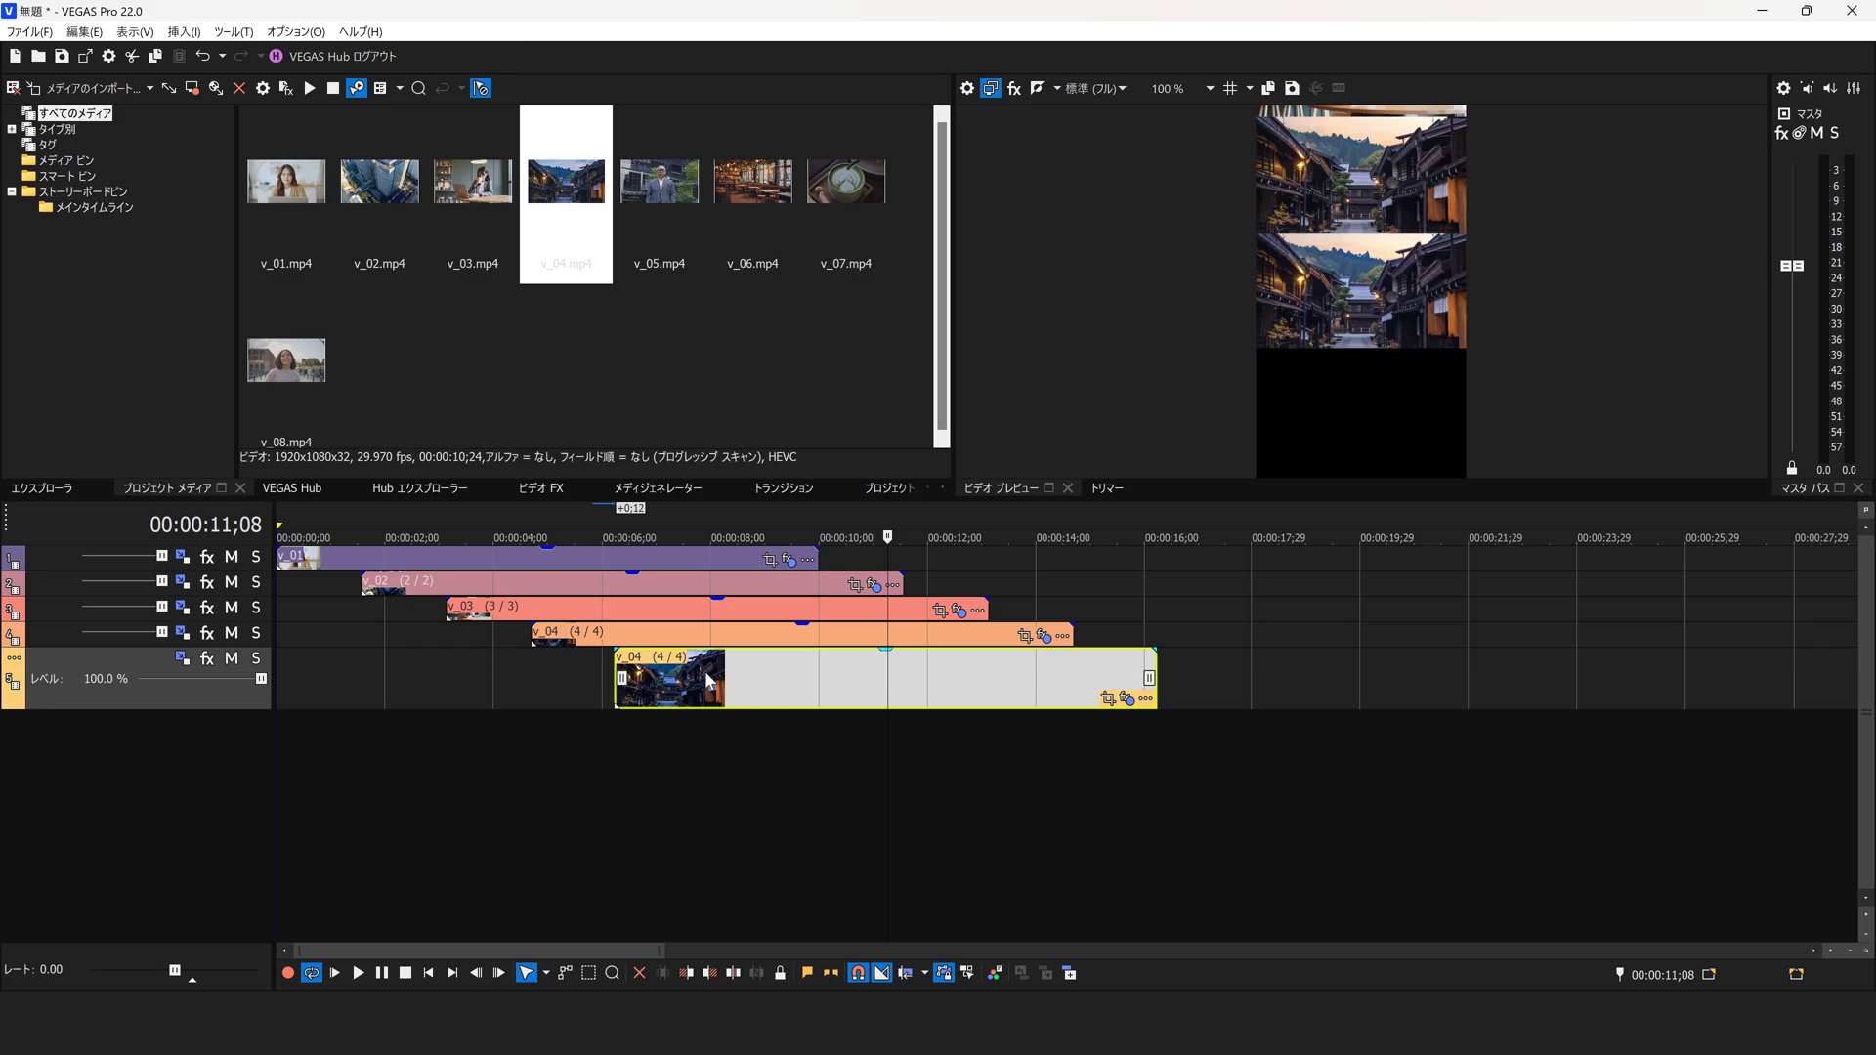
left_click_drag(645, 266, 777, 742)
left_click(749, 709)
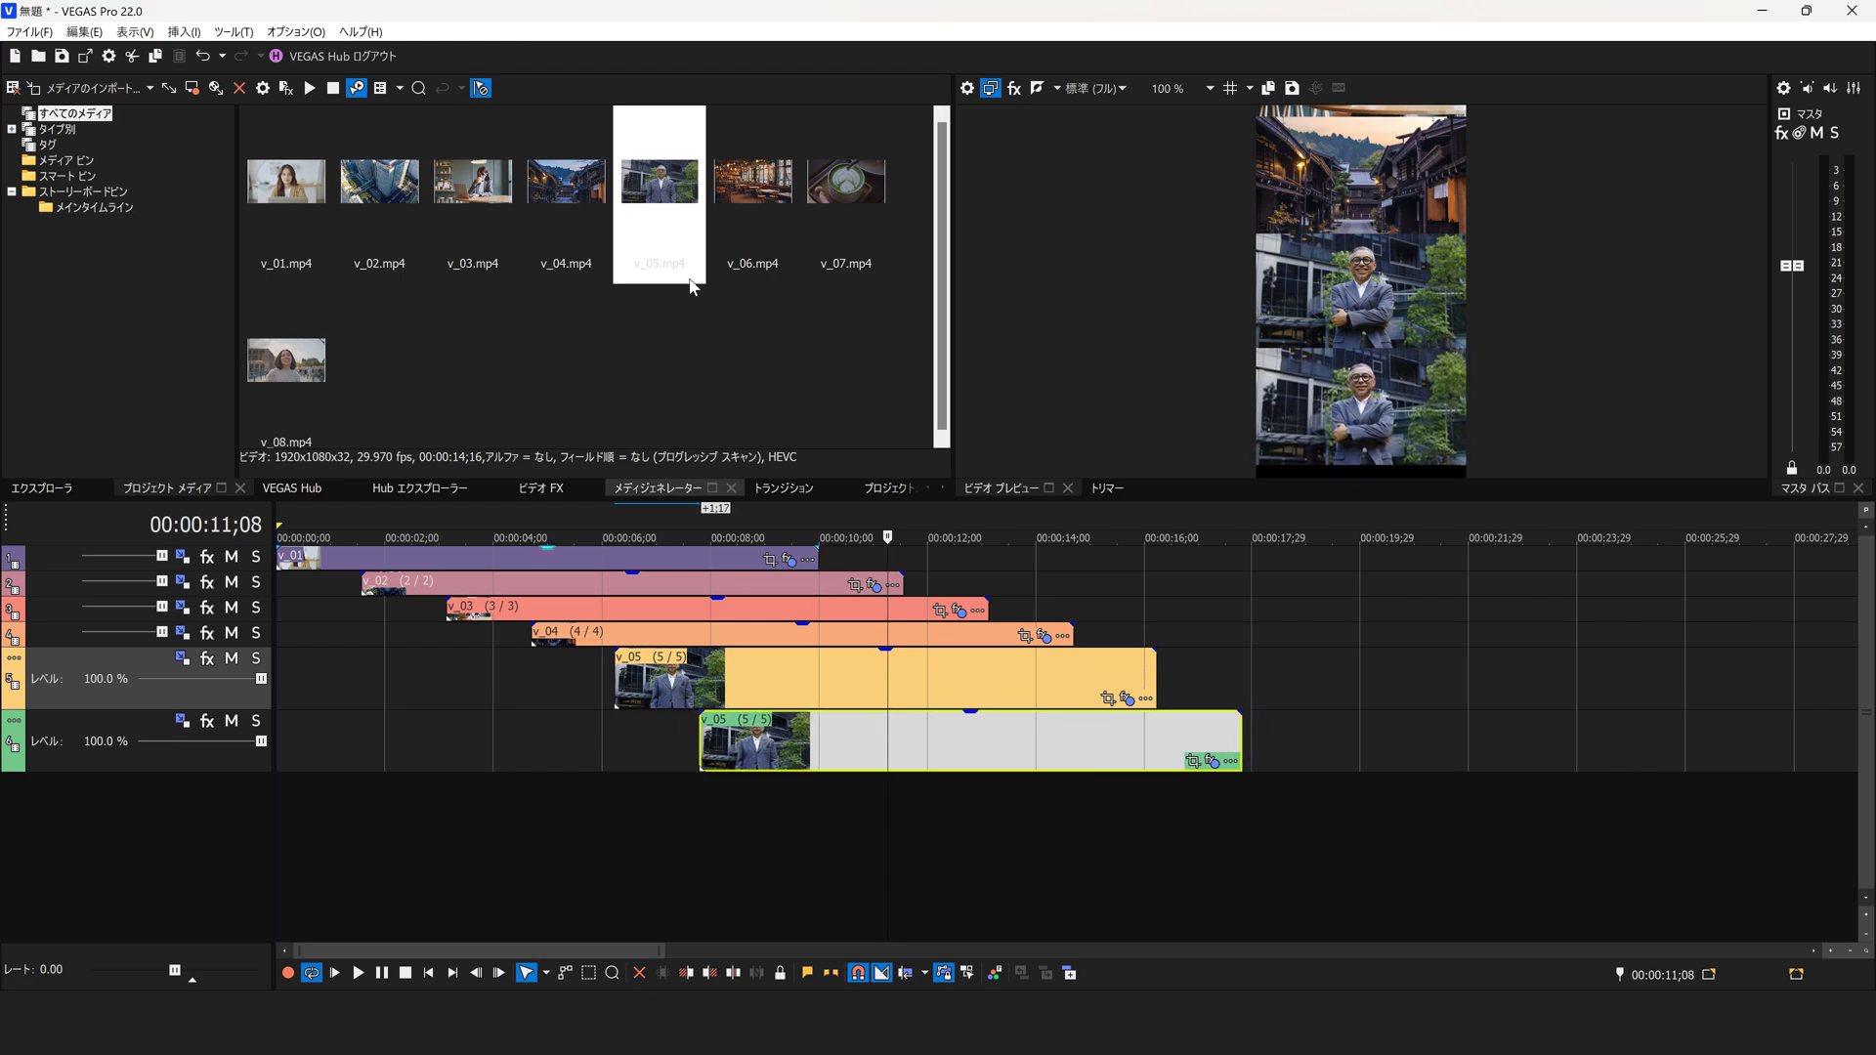
- Add v_06.mp4 as a take to the event on the sixth track and check the frame at about 12;21
left_click(752, 196)
right_click(758, 733)
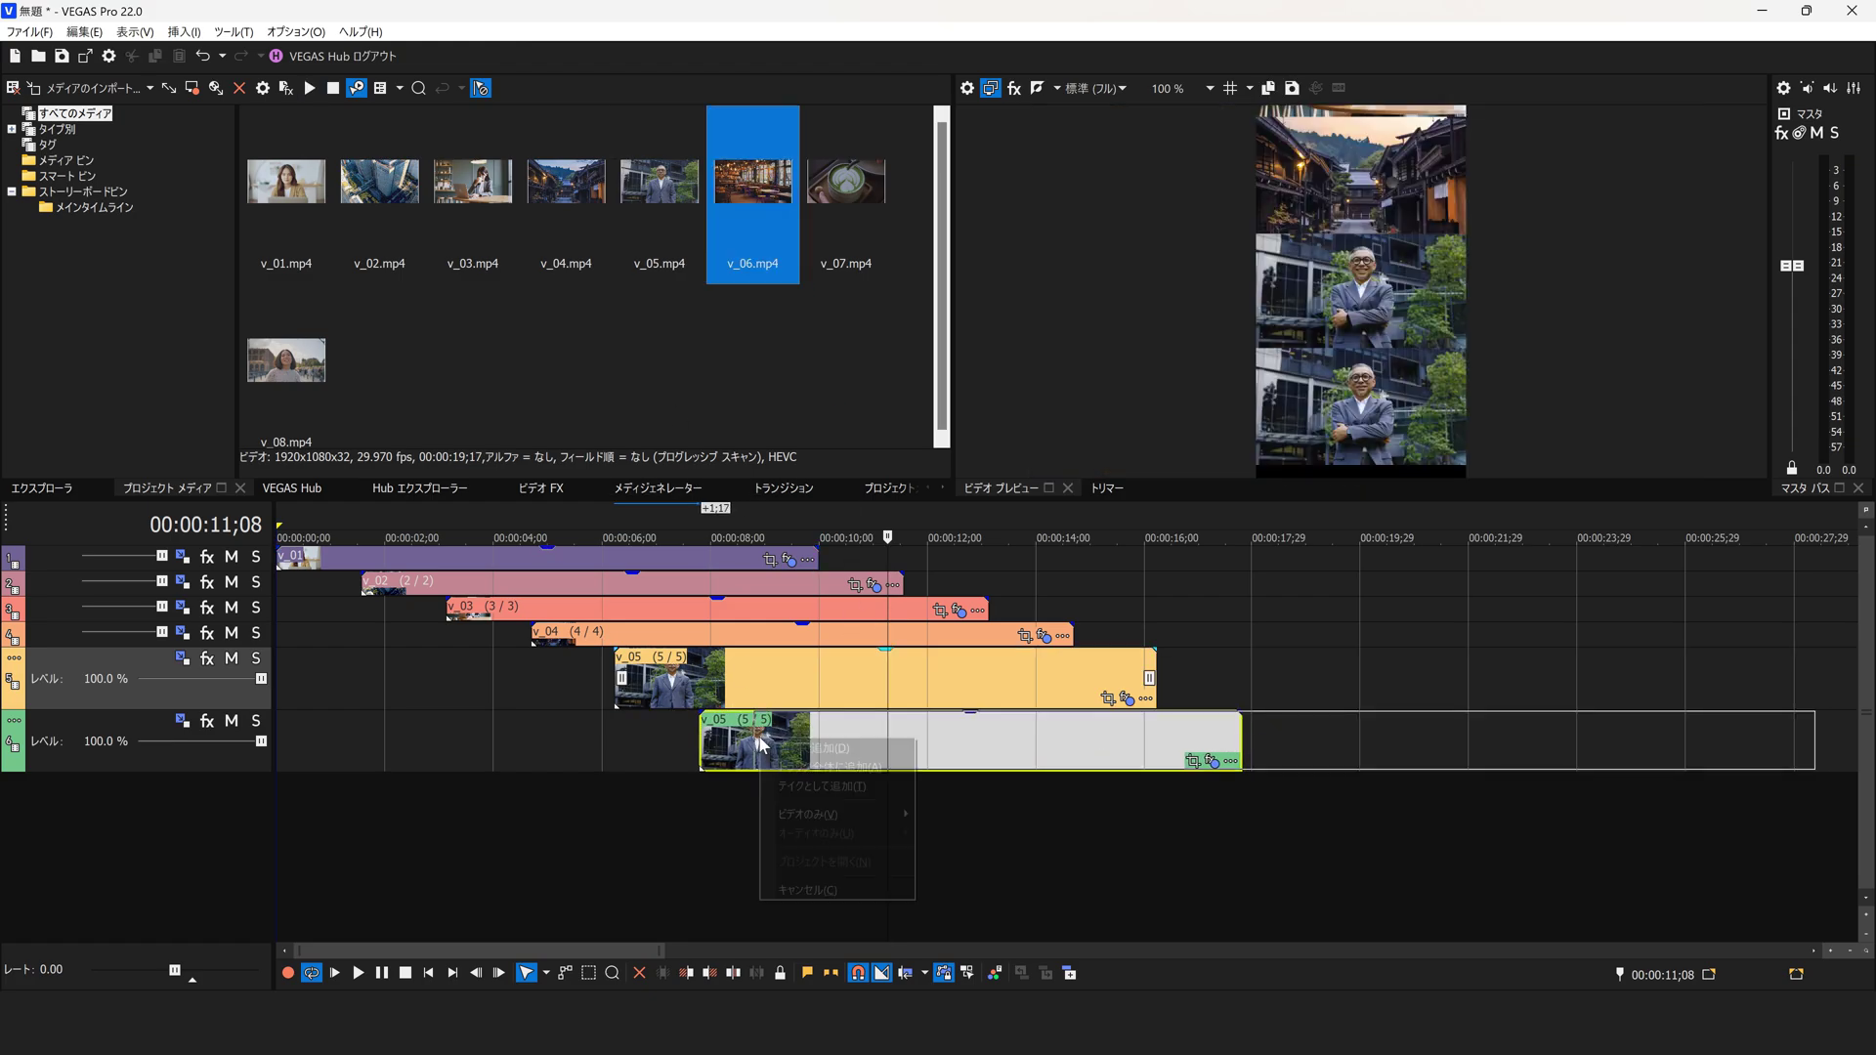
left_click(841, 787)
left_click(965, 854)
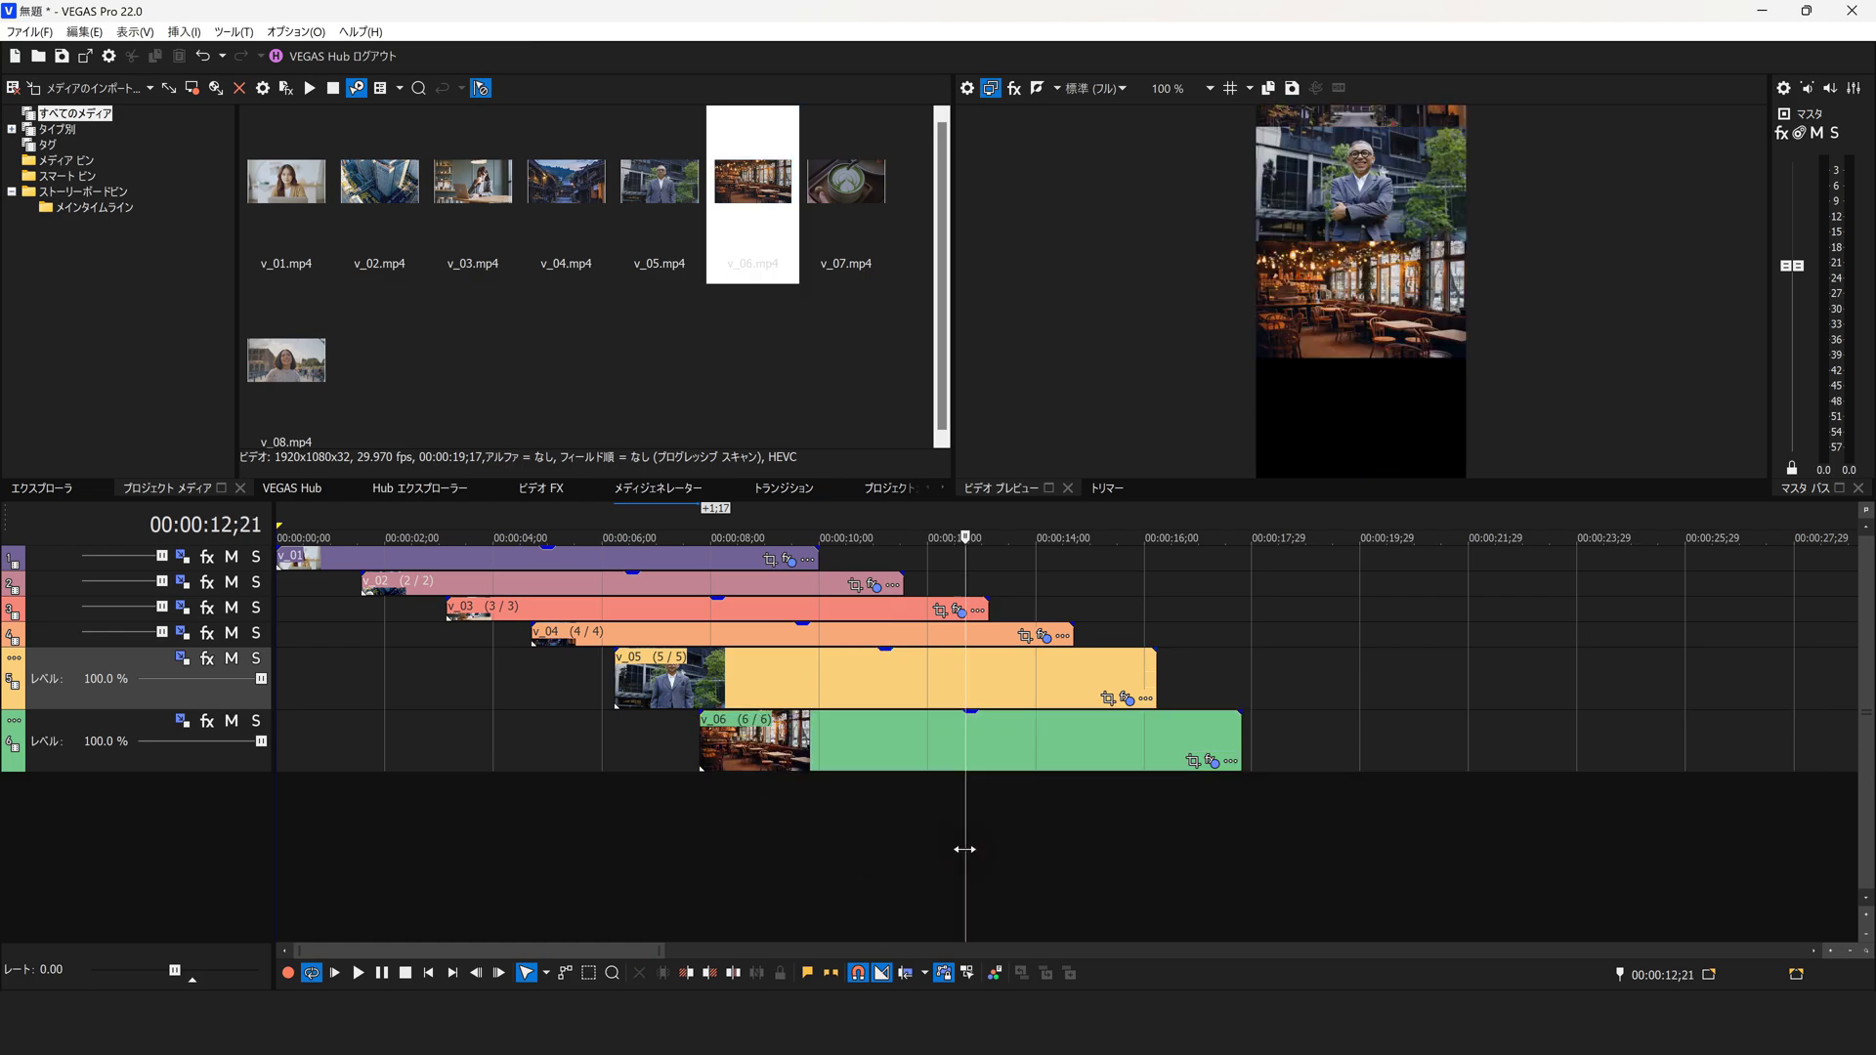
- Copy the v_06 event to a seventh track, shifted 1;17, and add v_07.mp4 to the copy as a take
left_click_drag(759, 762, 842, 803)
left_click_drag(846, 196, 838, 807)
left_click(898, 858)
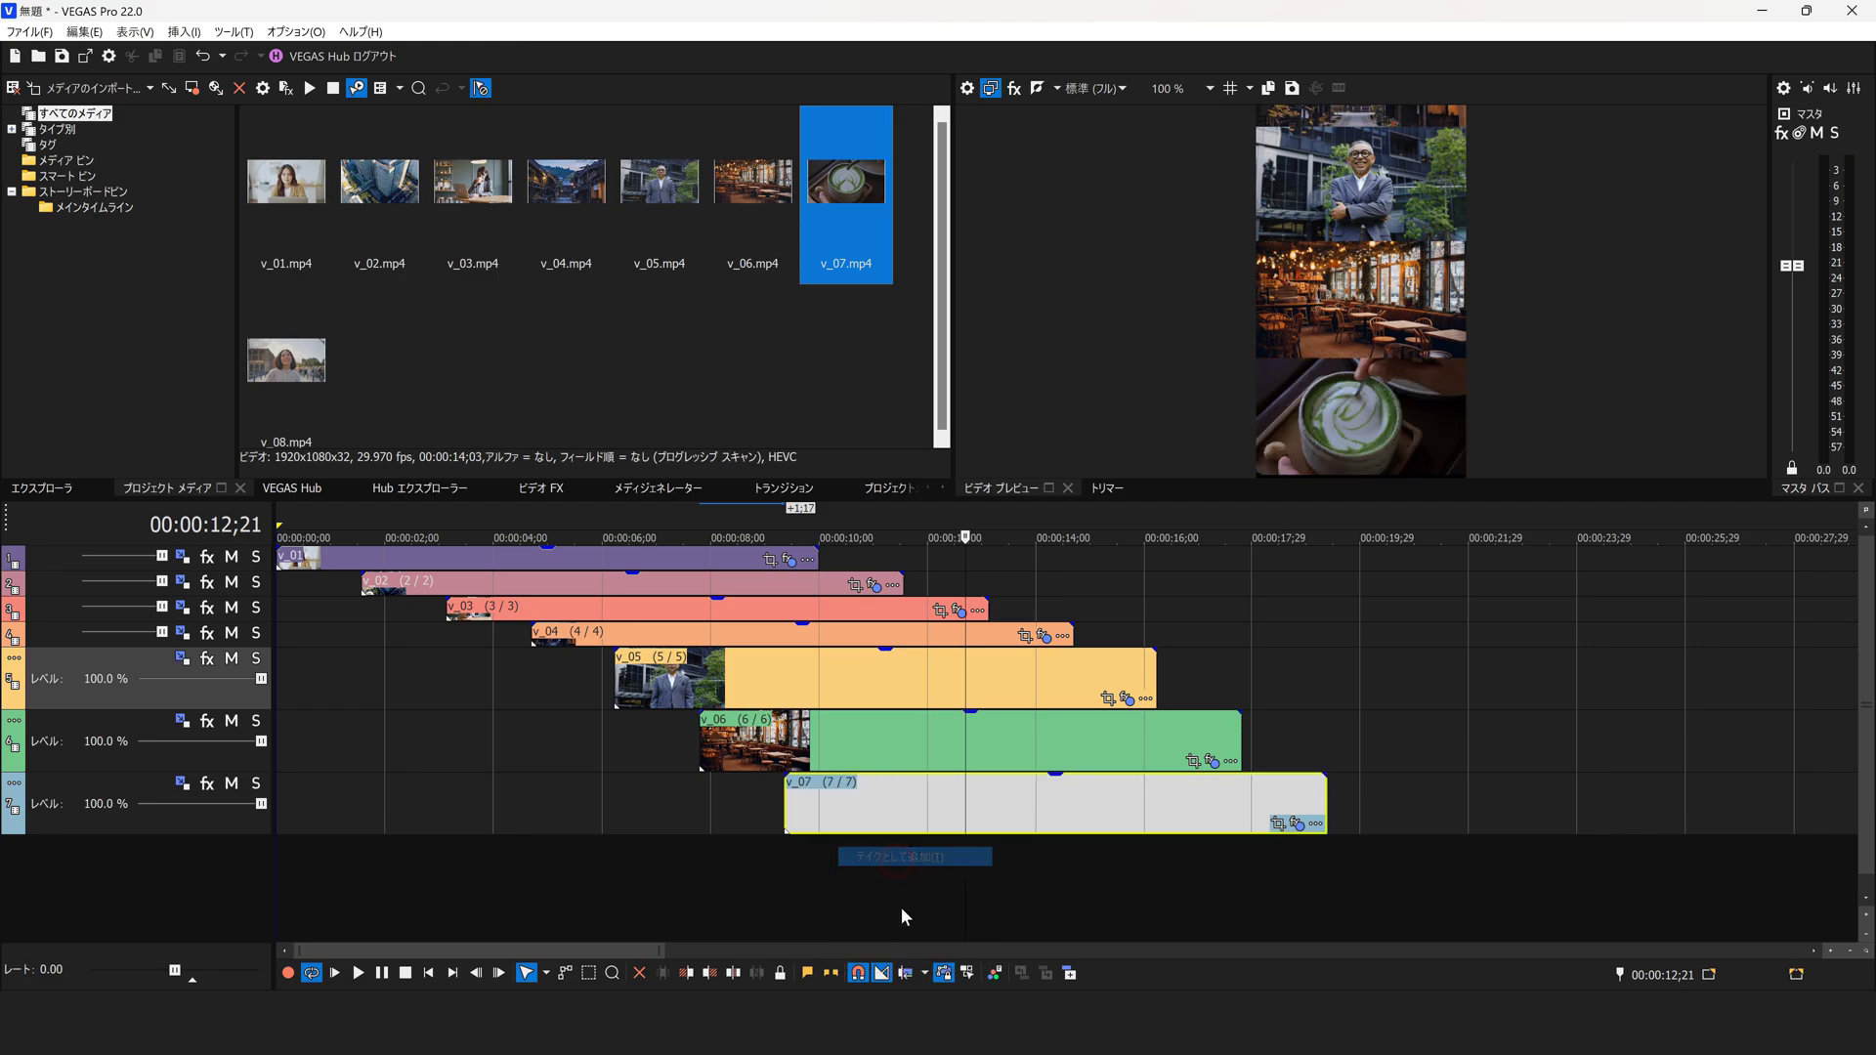
- Copy the v_07 event to an eighth track, shifted 1;17, and add v_08.mp4 to the copy as a take
left_click(1043, 890)
left_click_drag(828, 821, 918, 868)
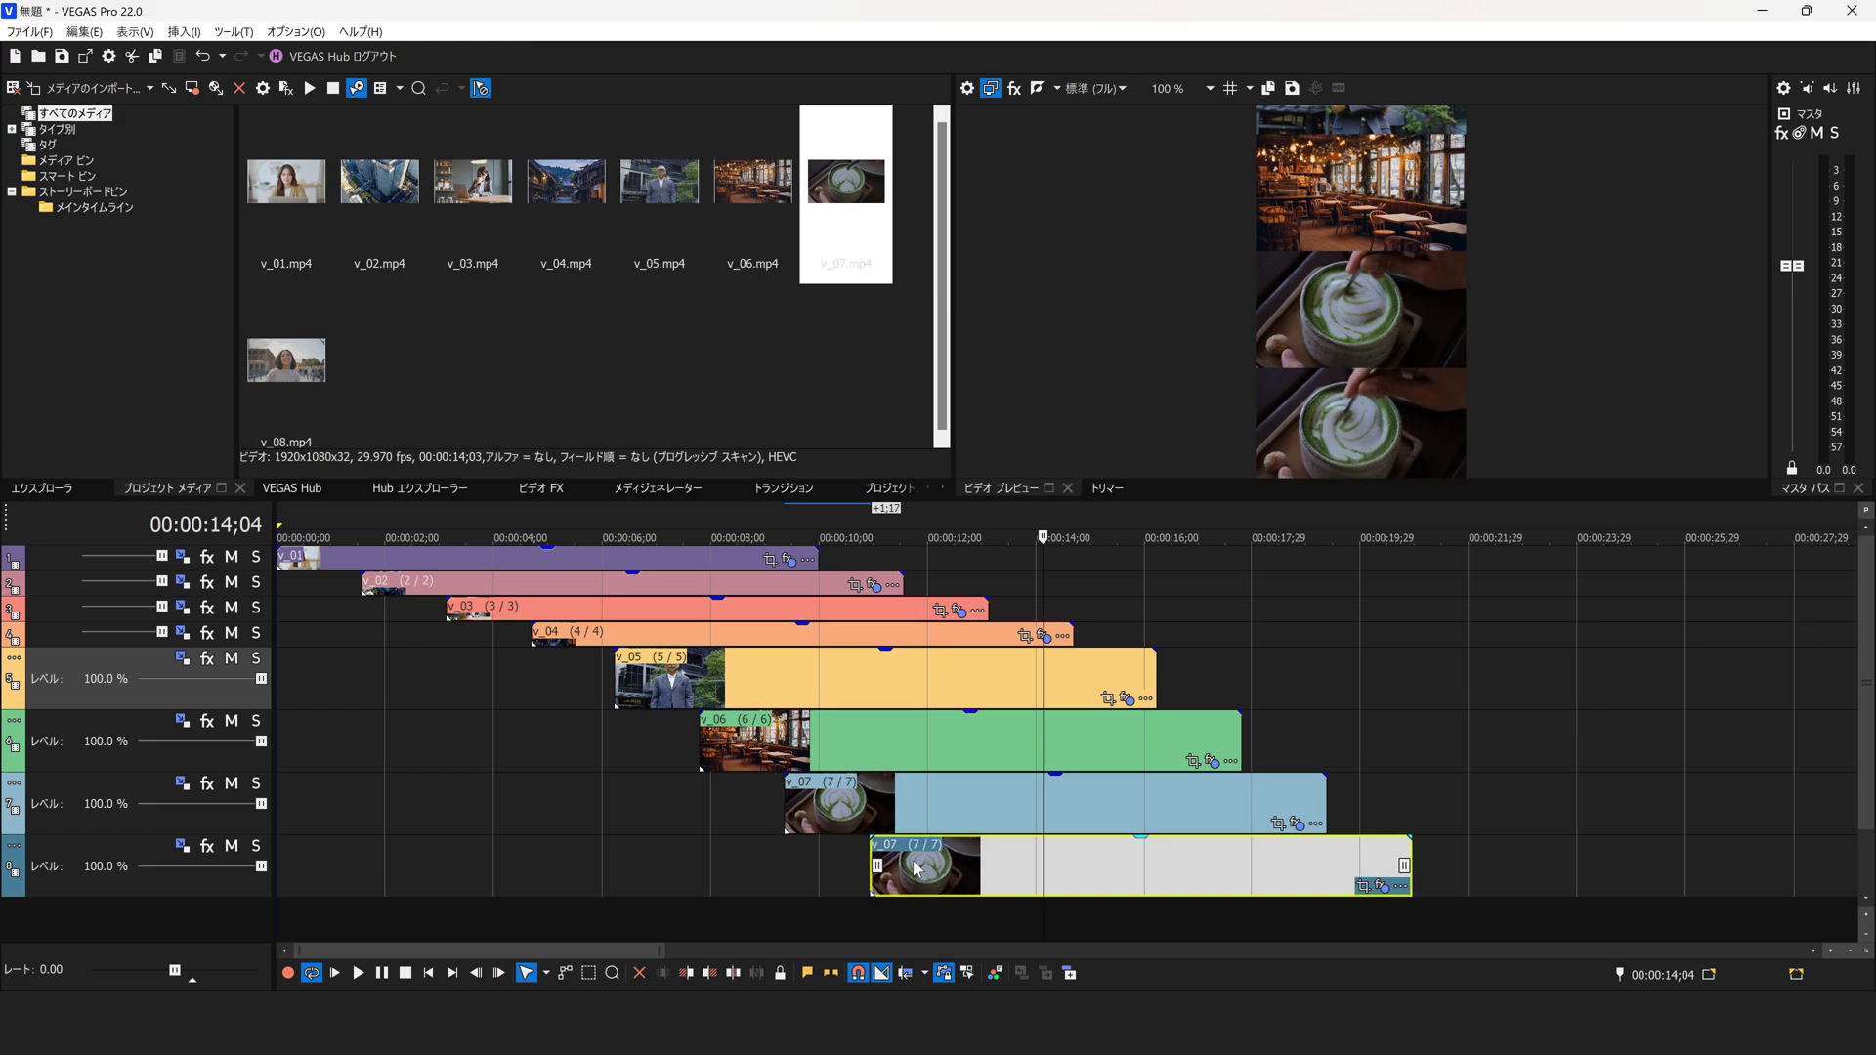
left_click_drag(293, 376, 911, 884)
left_click(977, 767)
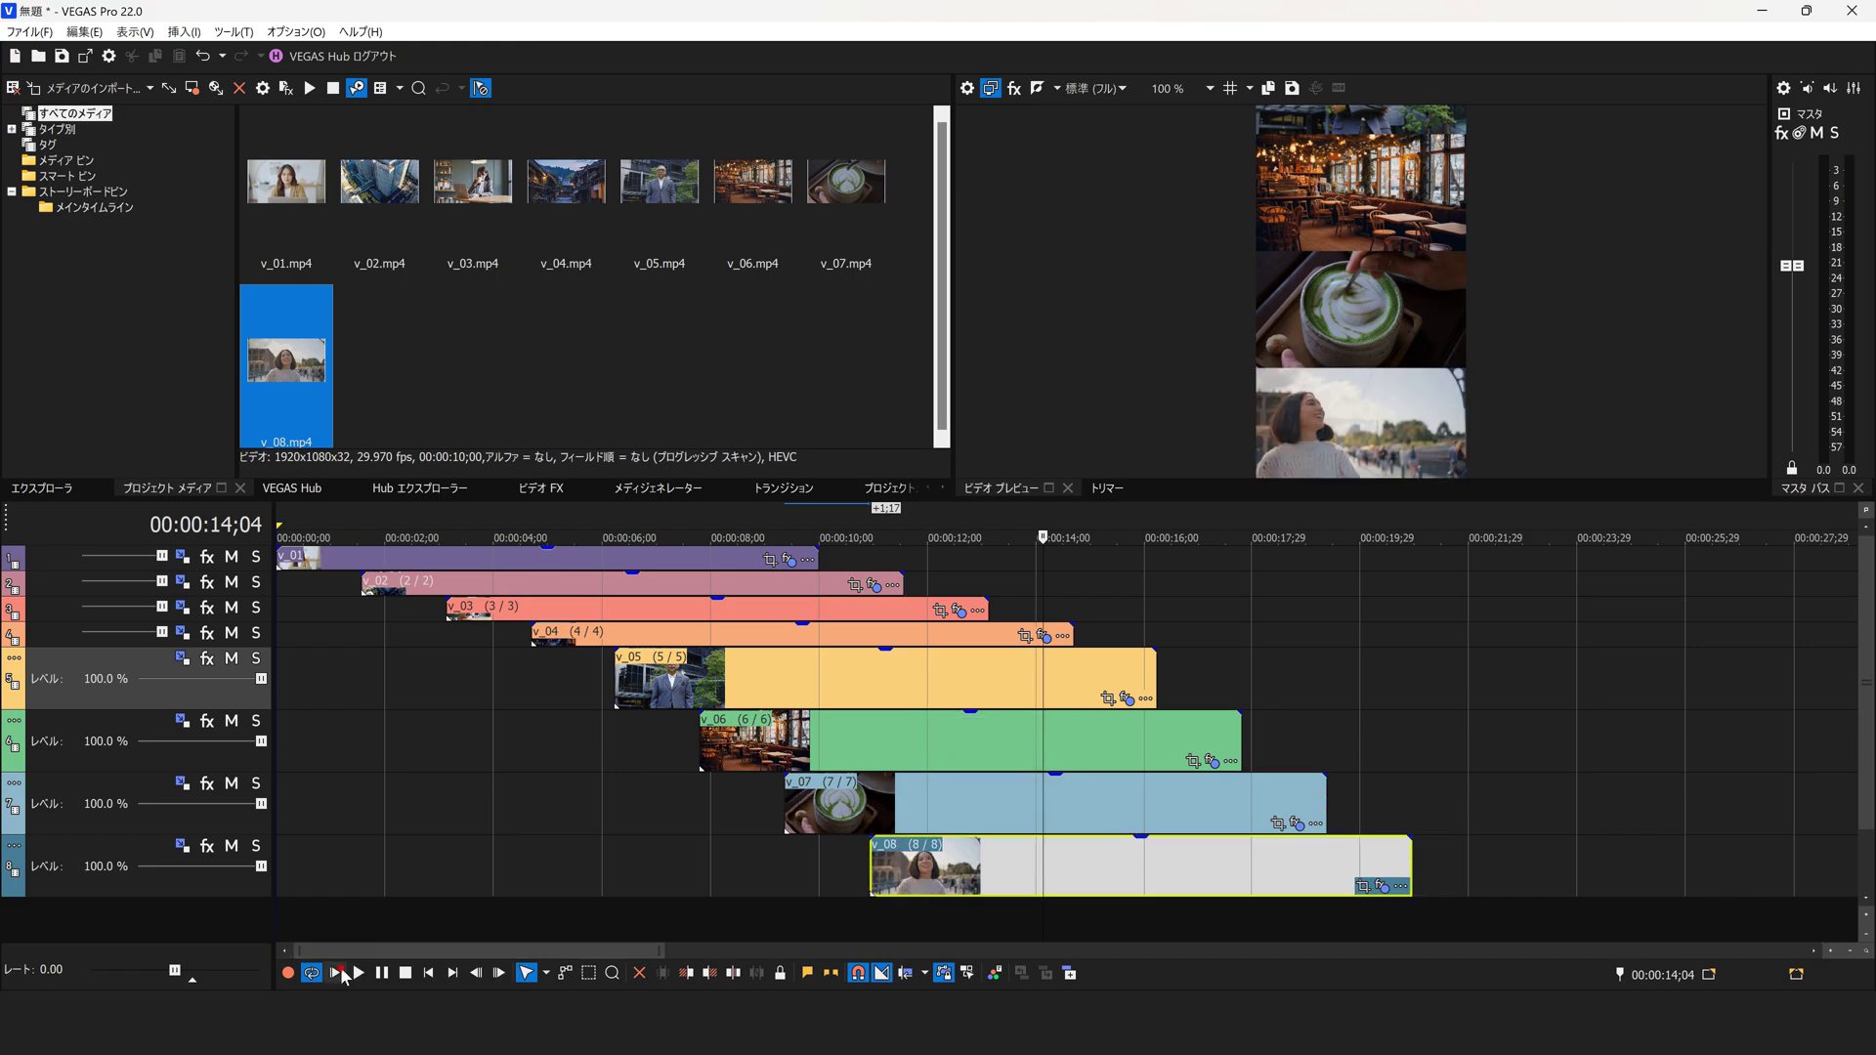
- Play back all eight scrolling clips and reduce the track heights so that every track fits in the timeline
left_click(336, 973)
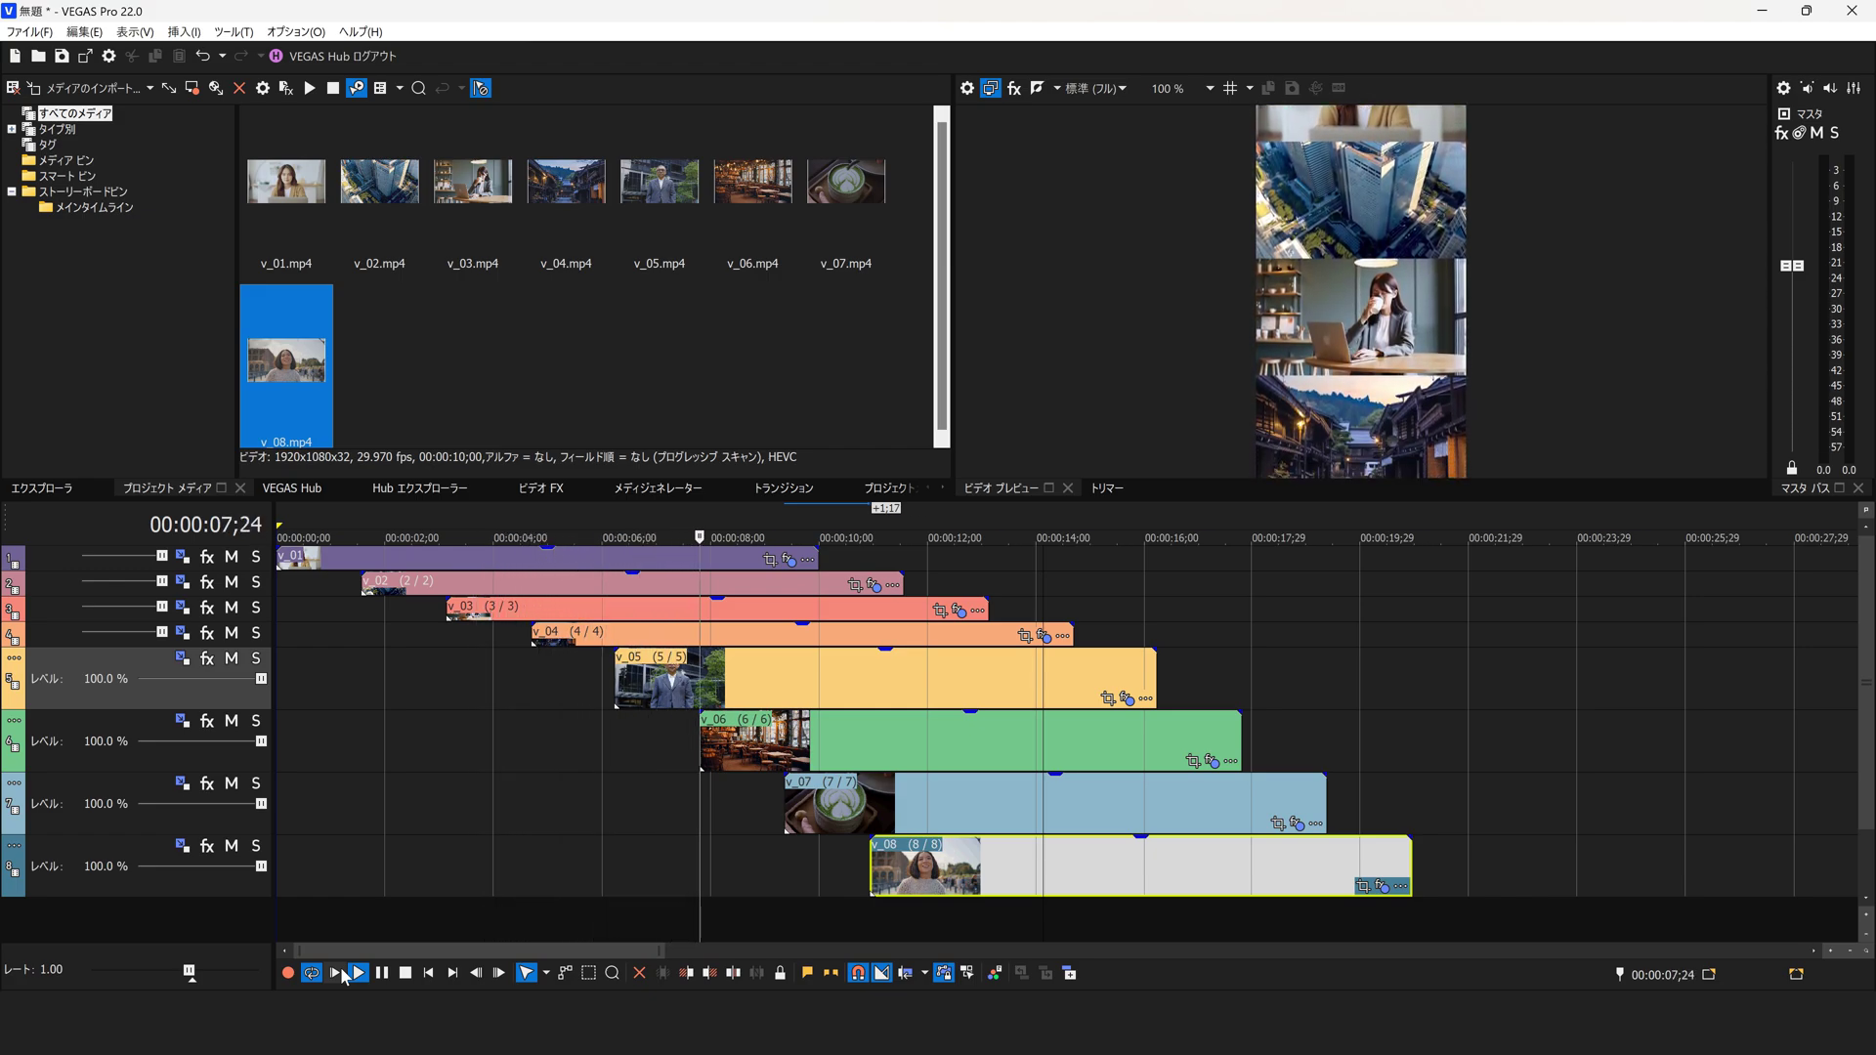
left_click(405, 973)
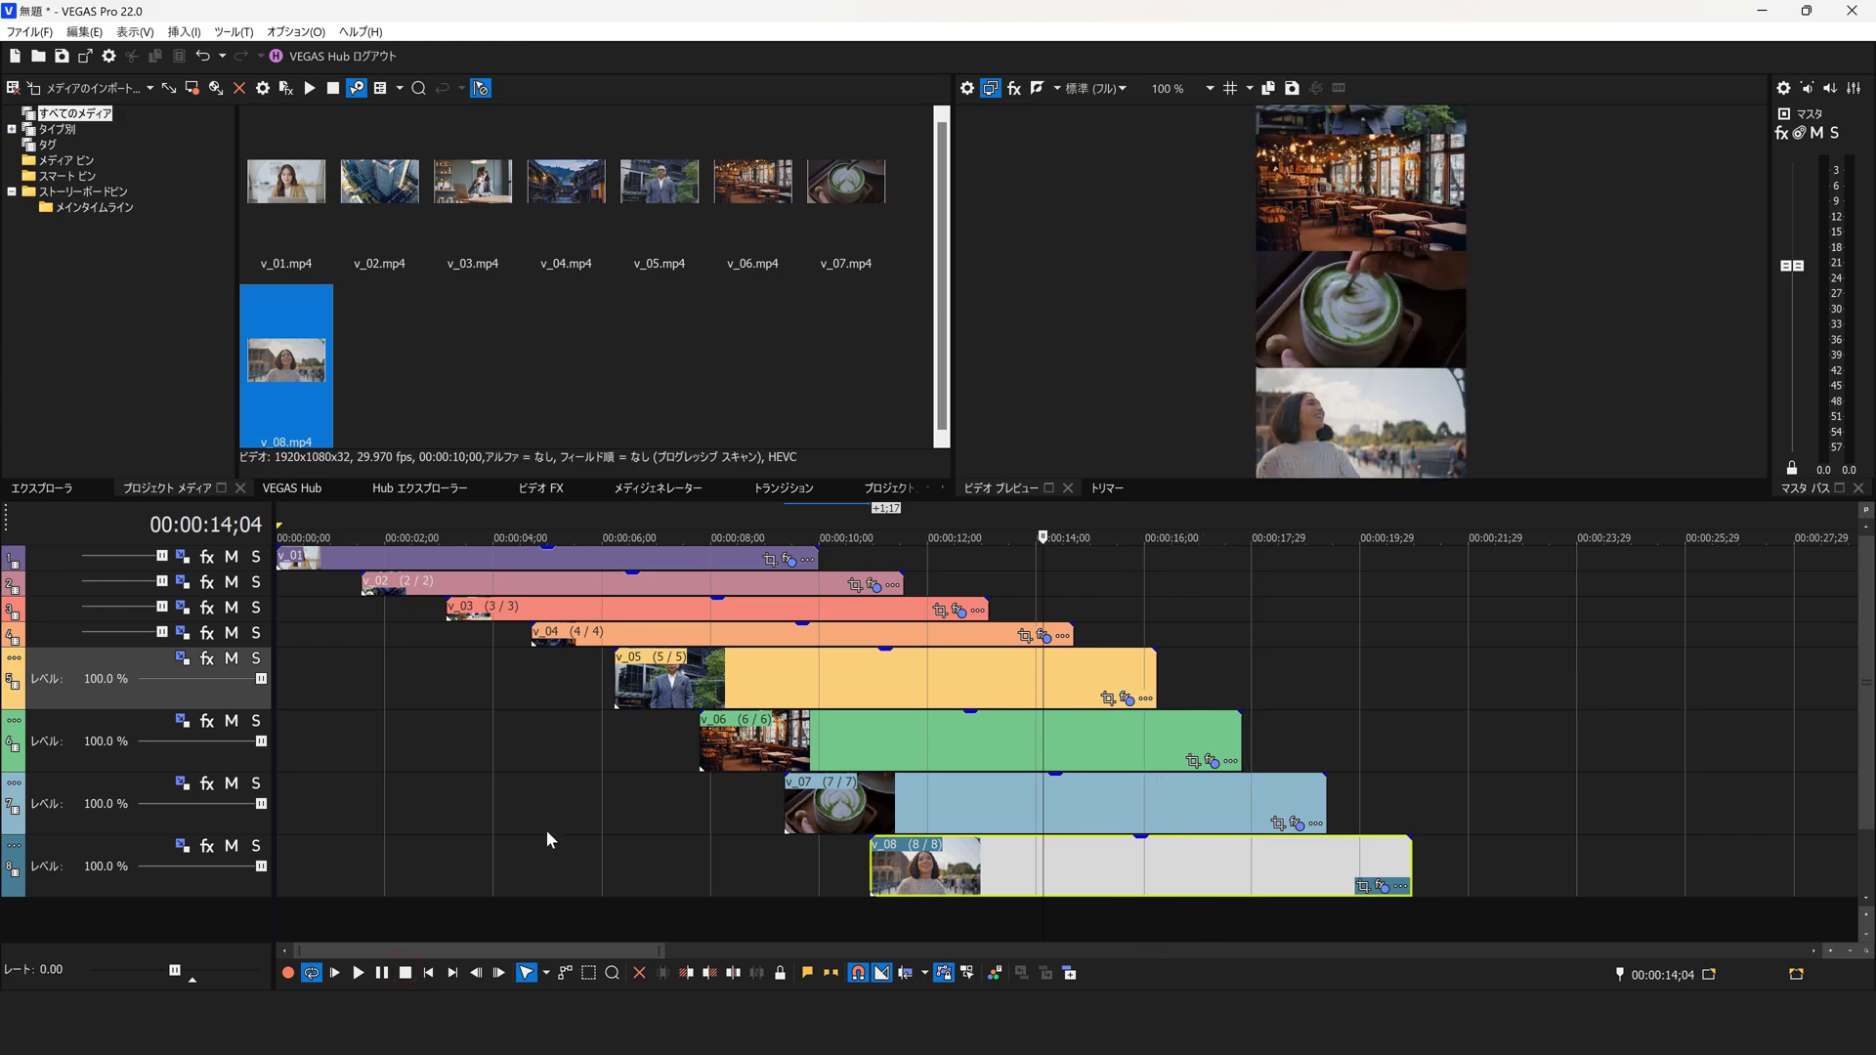
left_click(1867, 933)
left_click(1867, 933)
left_click(1867, 933)
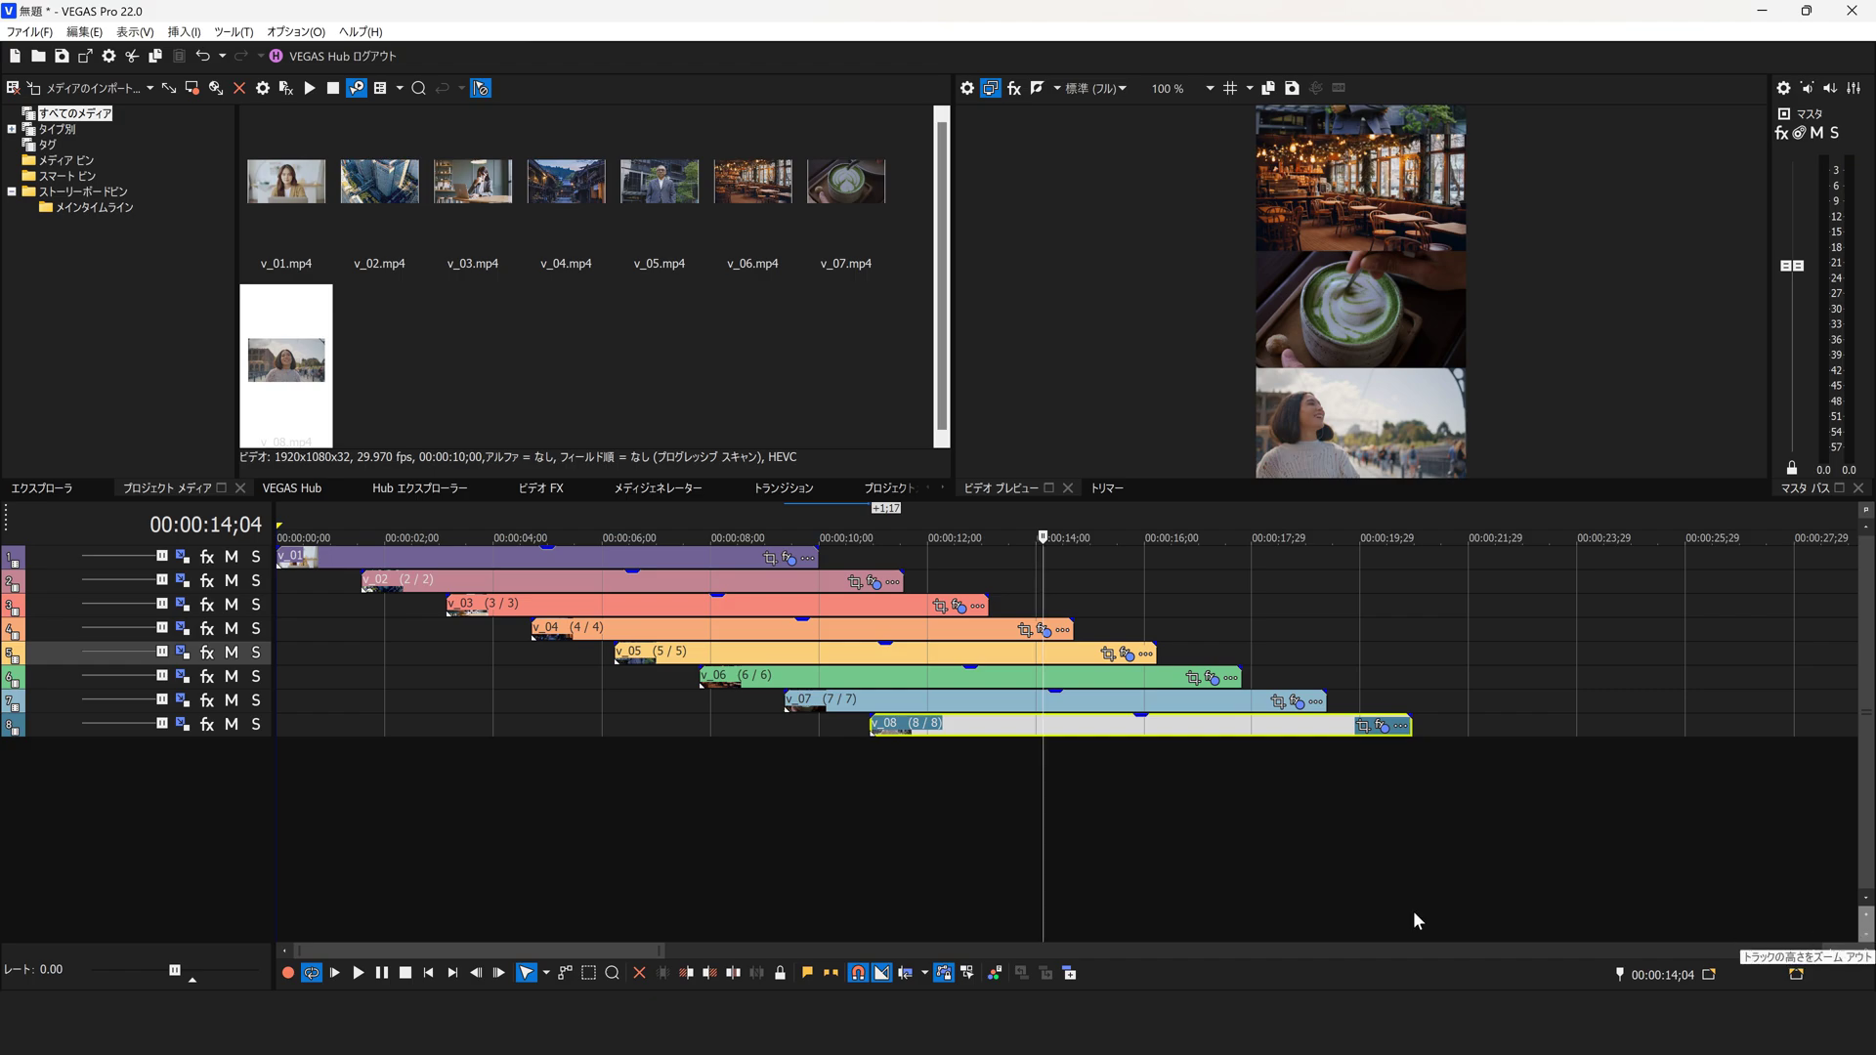
- Find the frame at 6;21 where v_01 meets the upper edge of the picture and trim the starts of v_01 to v_05 there
left_click(566, 799)
left_click(638, 783)
key("Left")
key("Left")
key("Left")
key("Left")
key("Left")
key("Right")
key("Right")
key("Right")
key("Right")
key("Right")
key("Right")
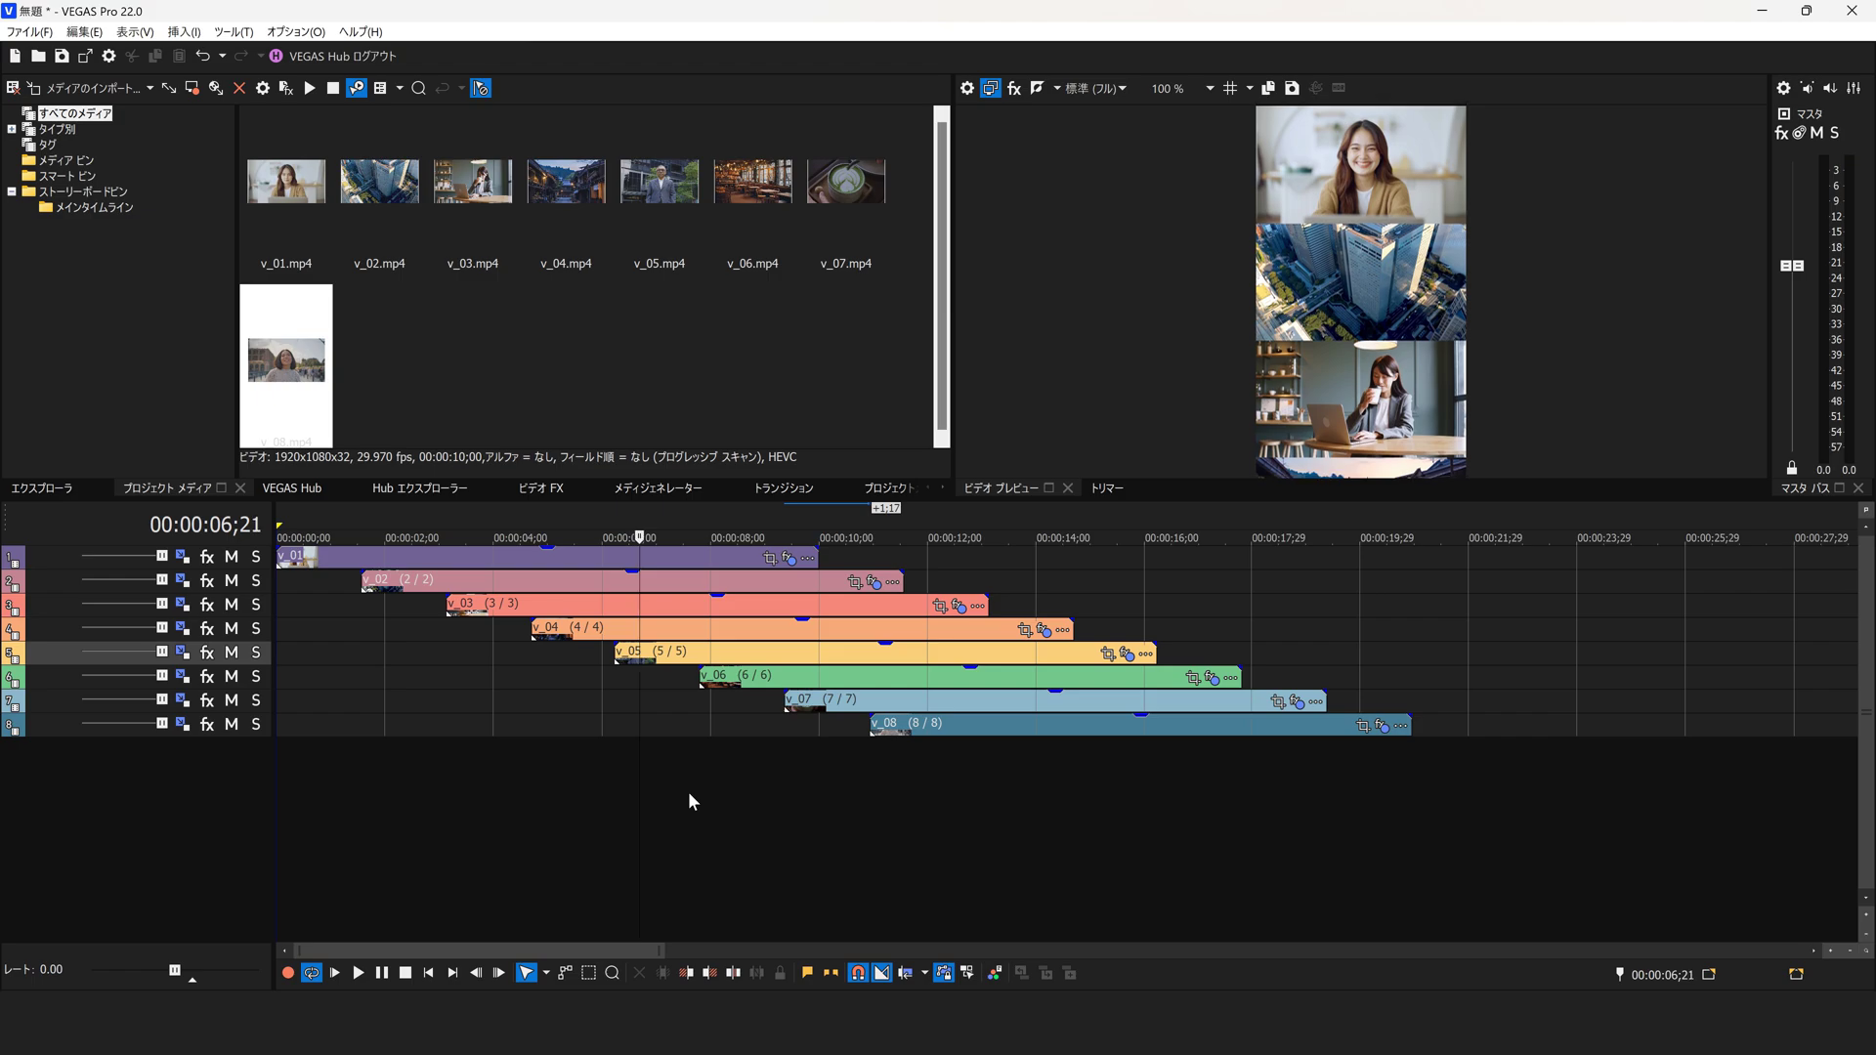
key("Right")
key("Left")
left_click(686, 973)
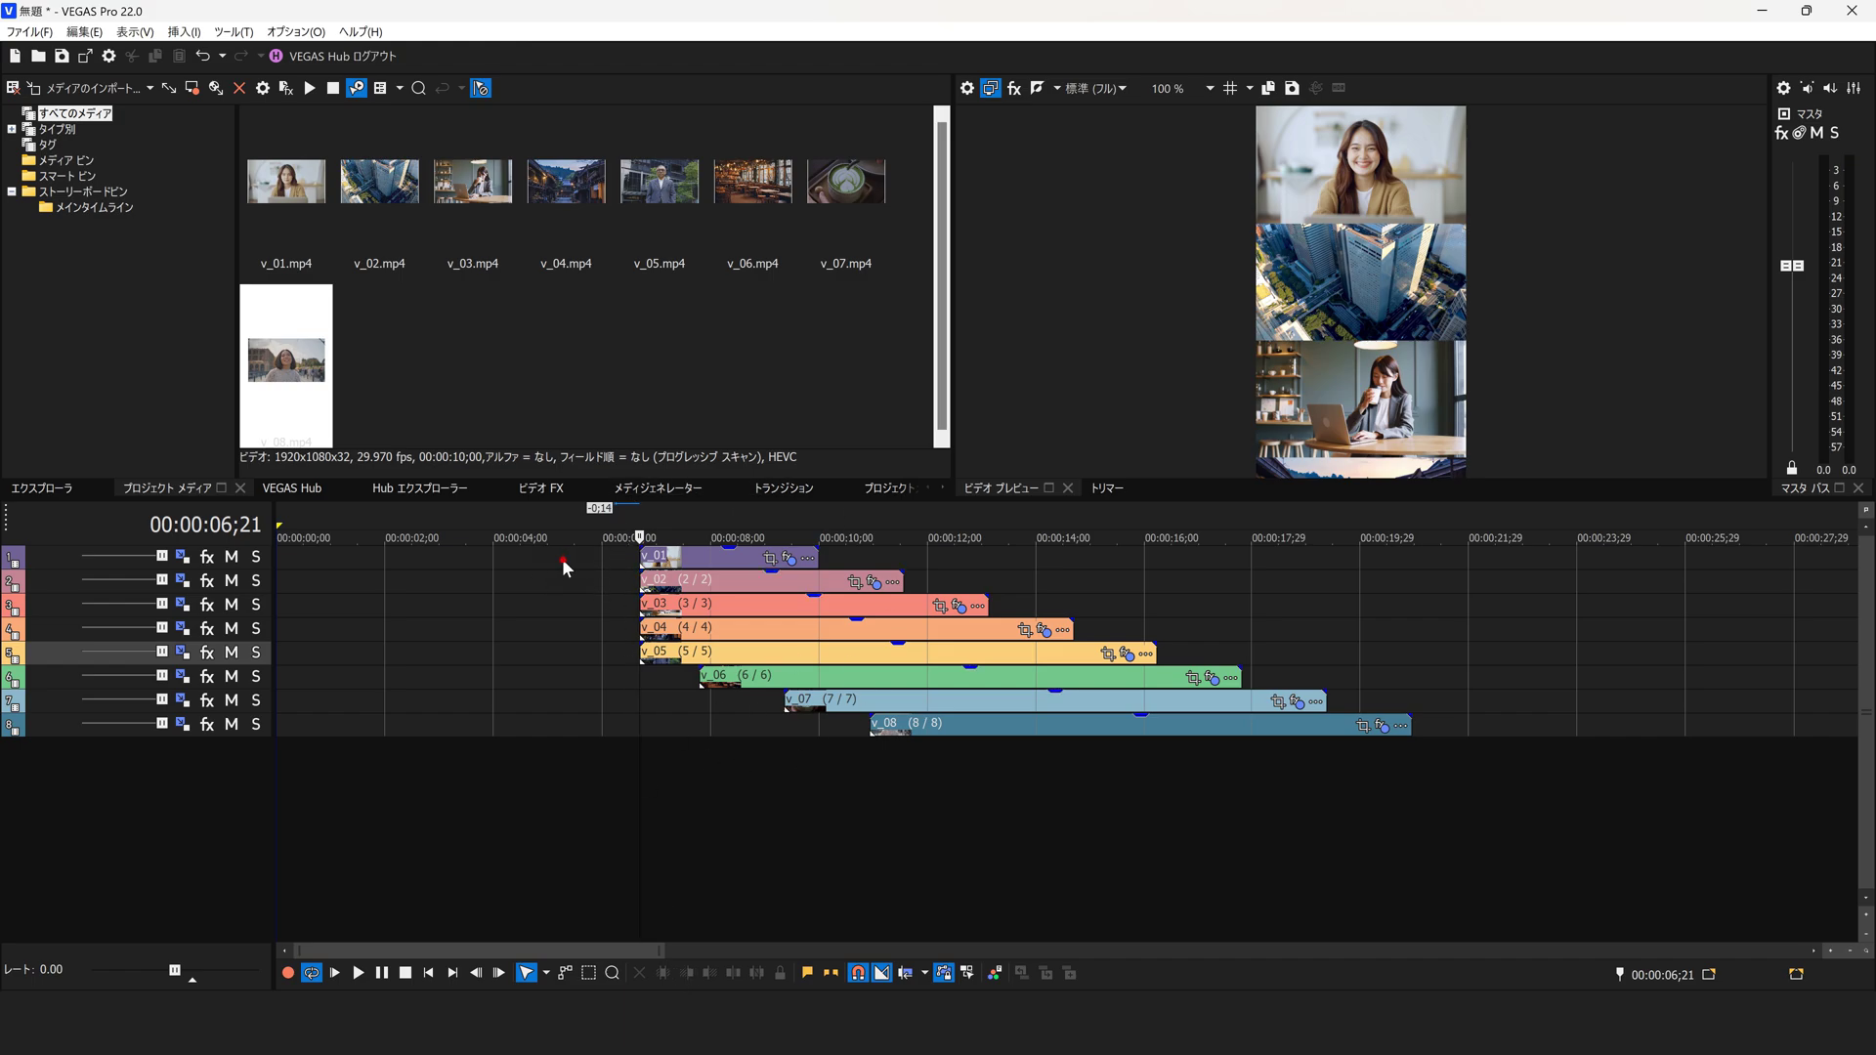
- Move all eight clips together to the start of the timeline and play back the trimmed scroll
left_click_drag(810, 688, 1005, 787)
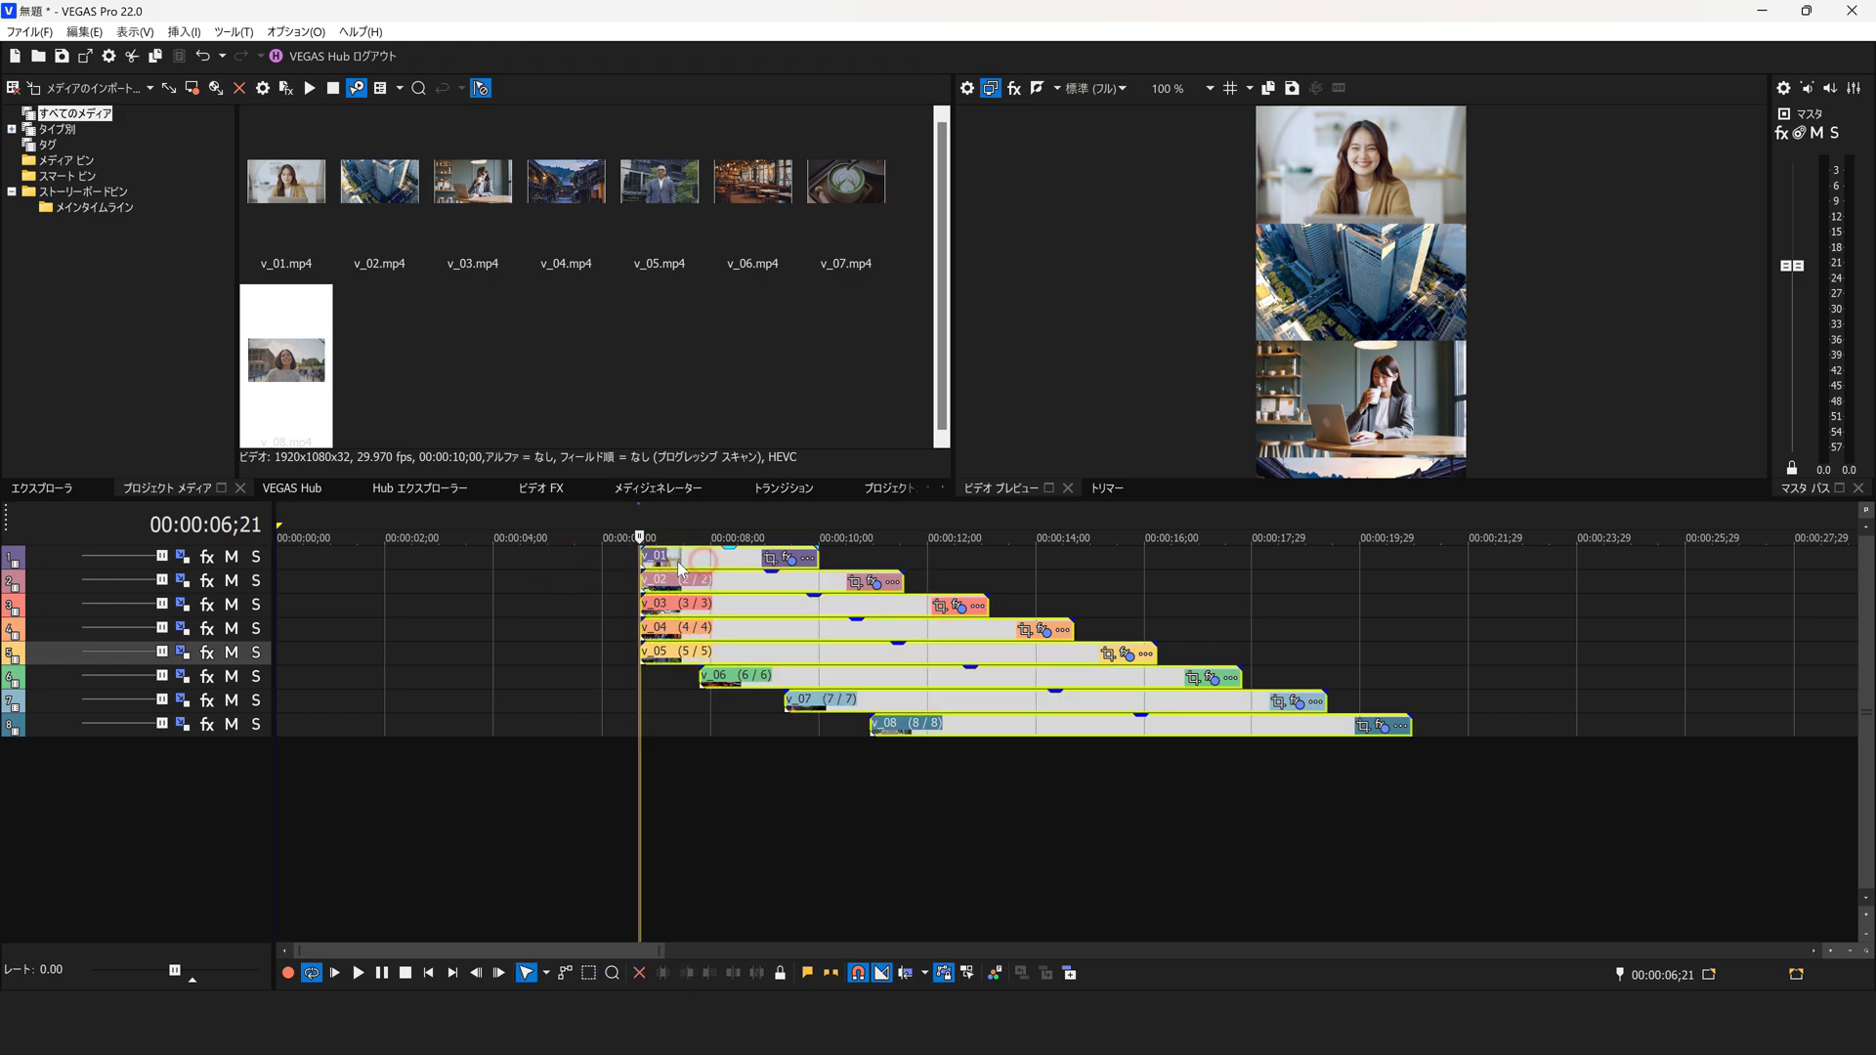
left_click_drag(689, 563, 262, 565)
left_click(335, 973)
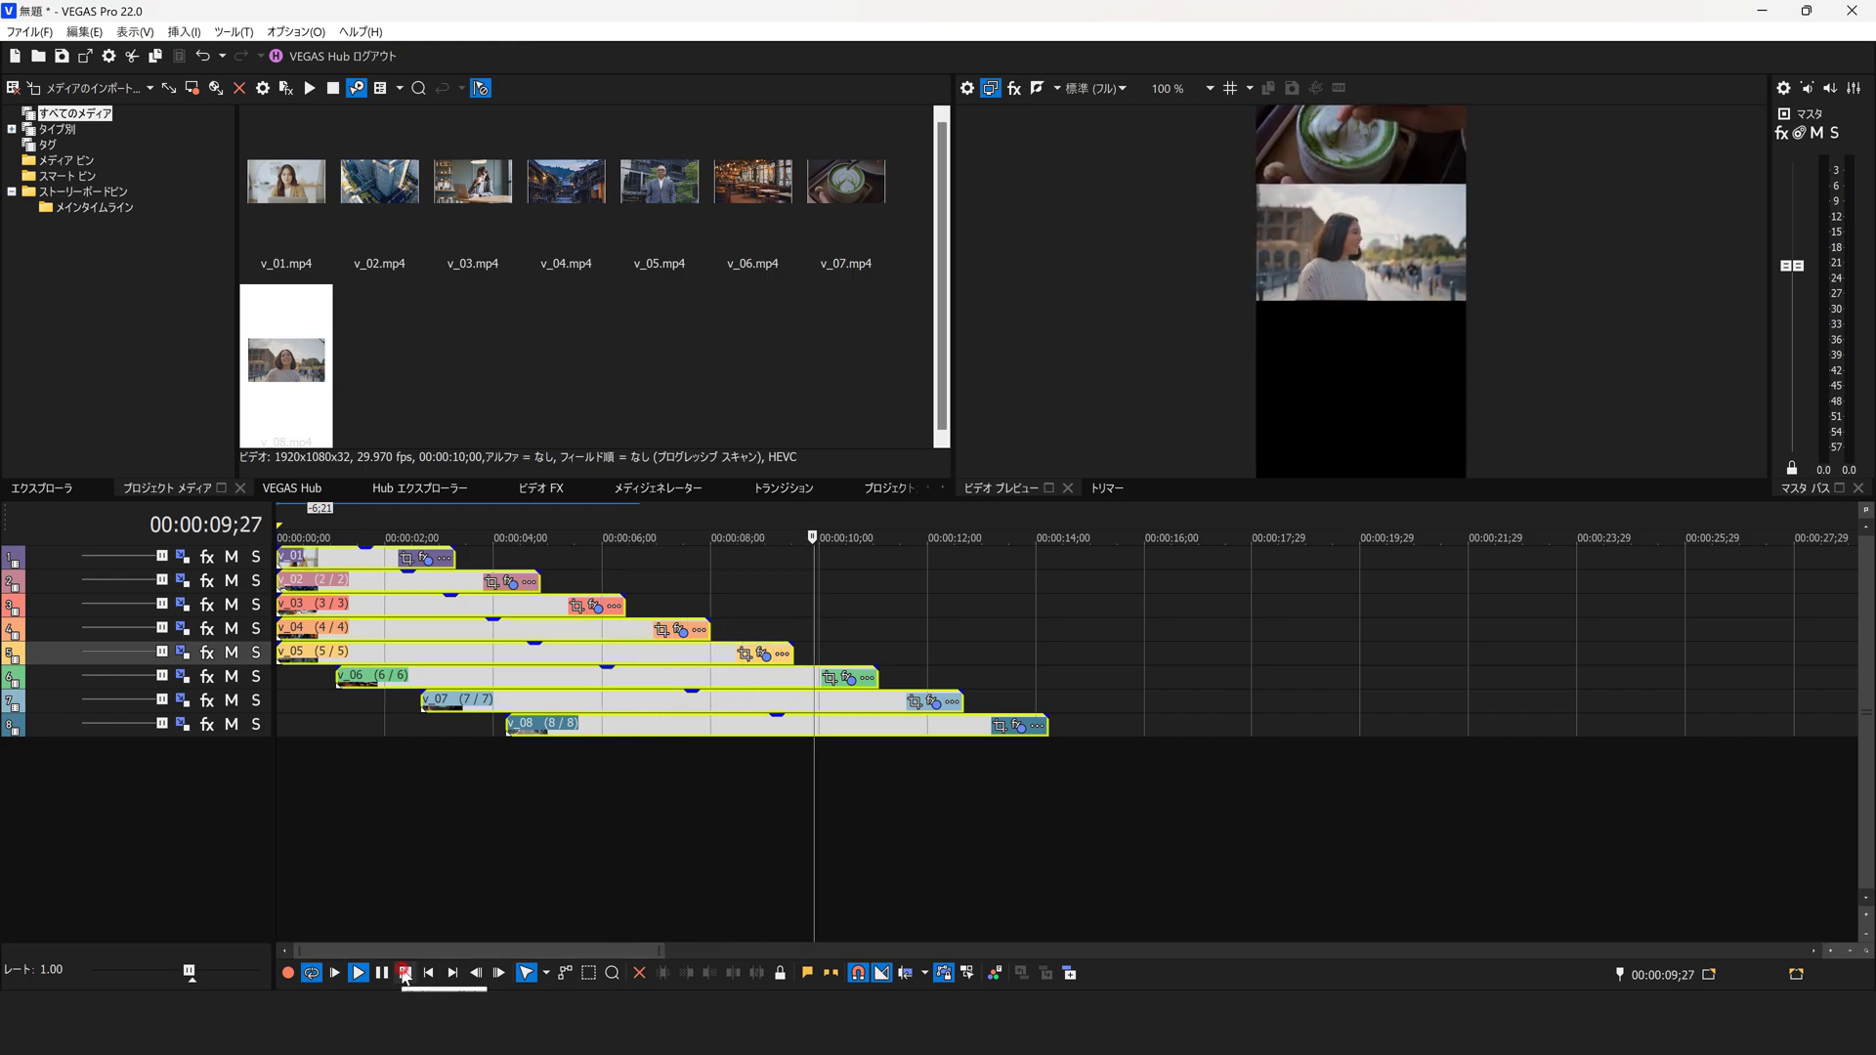
left_click(906, 612)
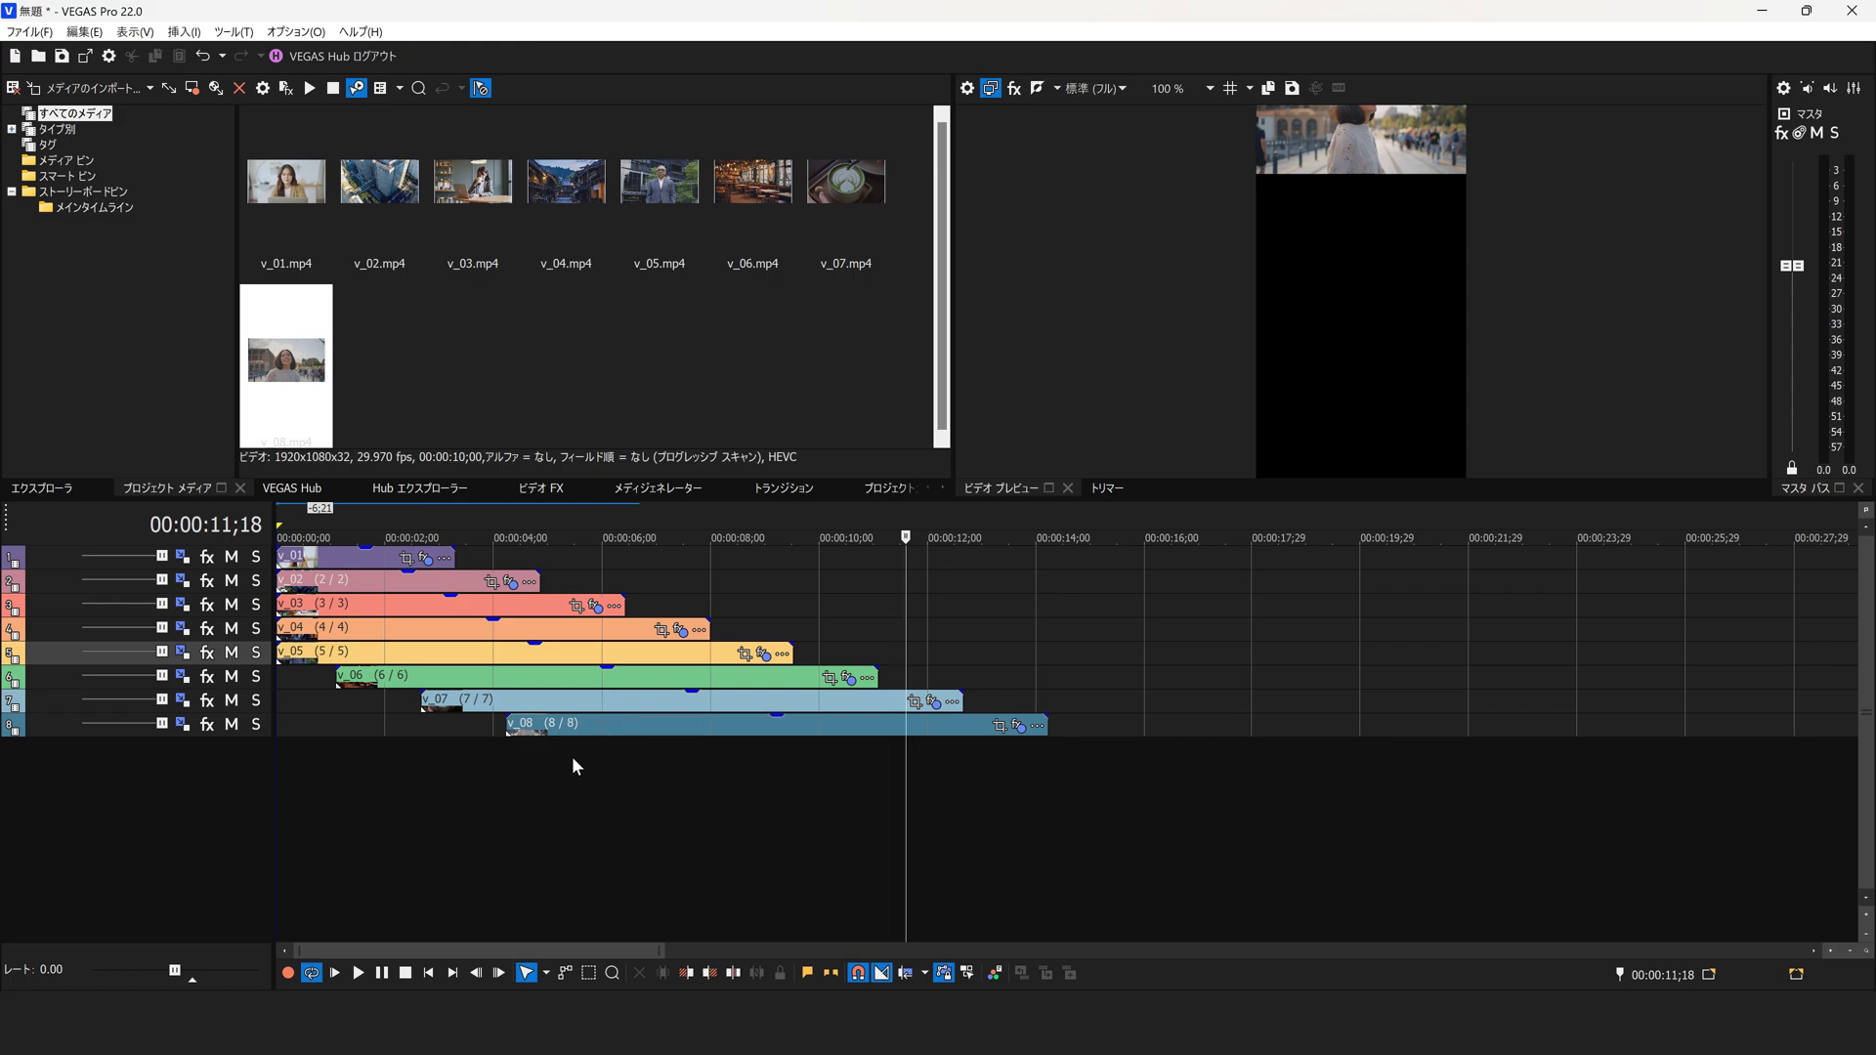
- Add a default VEGAS Titles & Text event on a new track above all clips, starting at 00:00:00;00
left_click(429, 974)
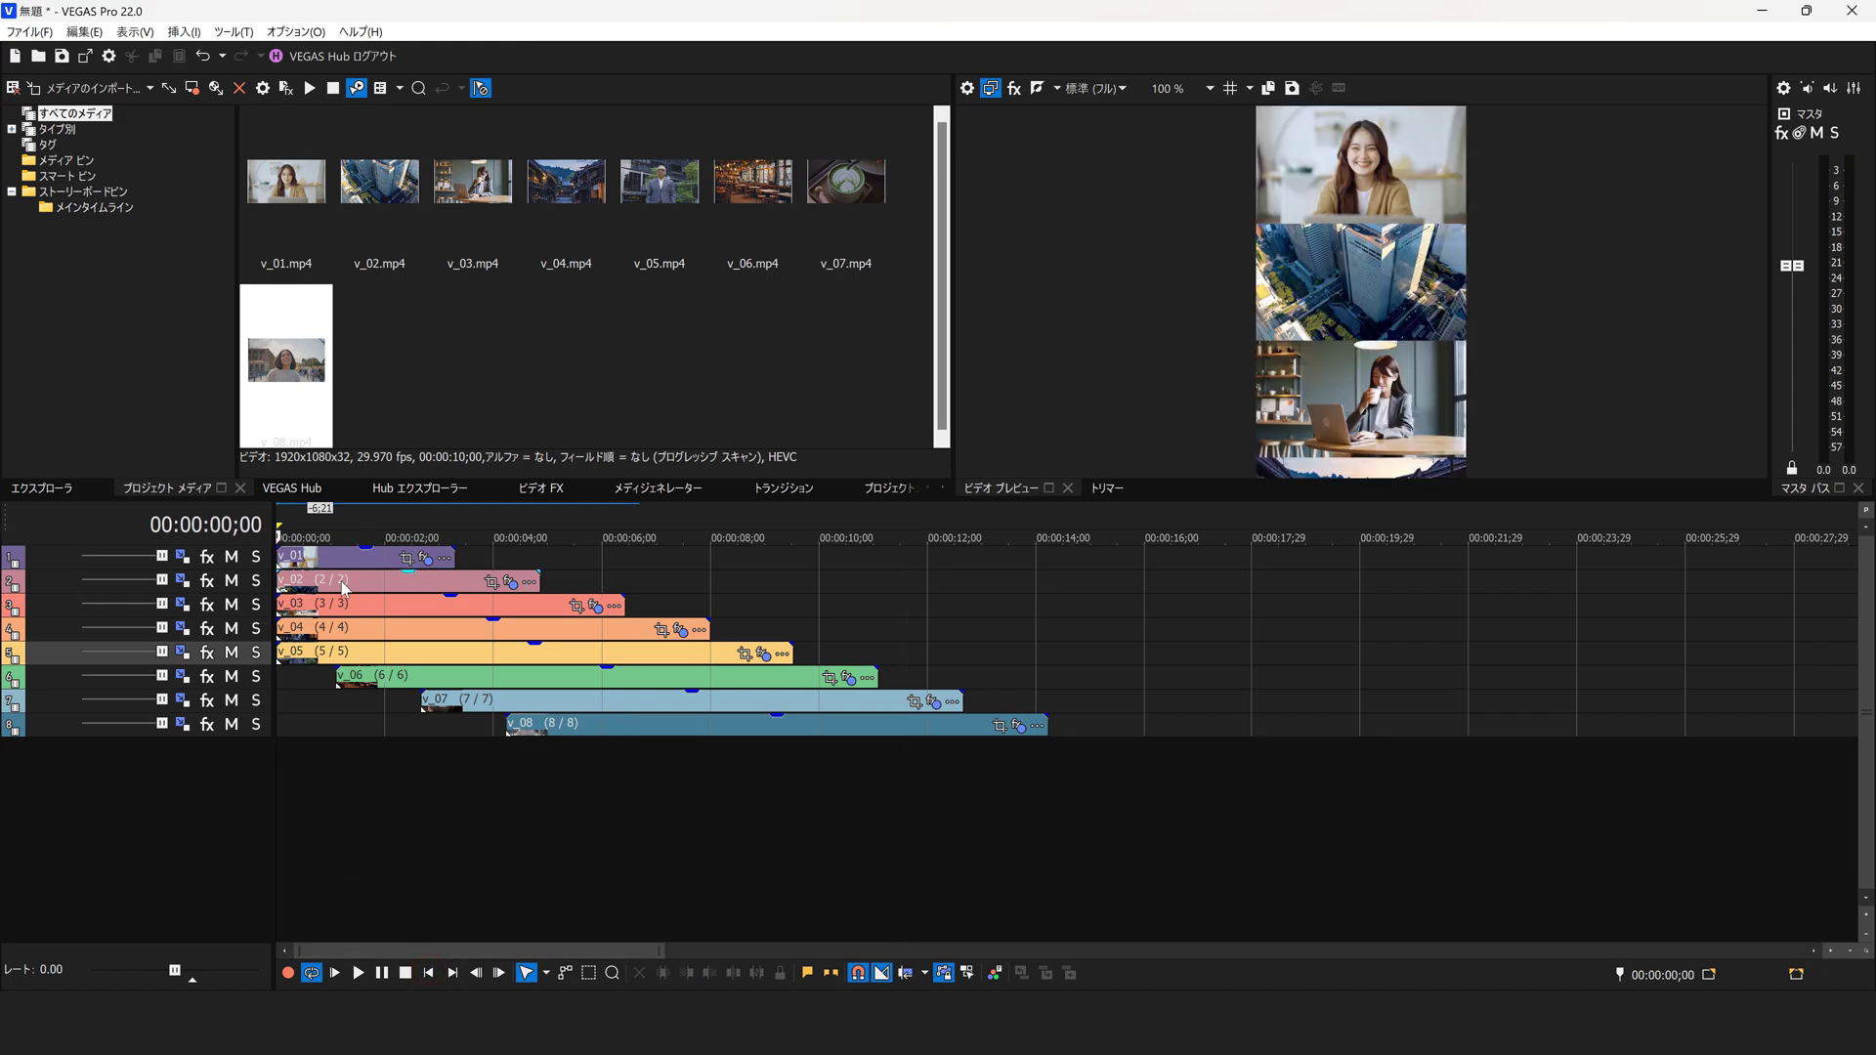
left_click(657, 487)
left_click_drag(282, 183, 90, 547)
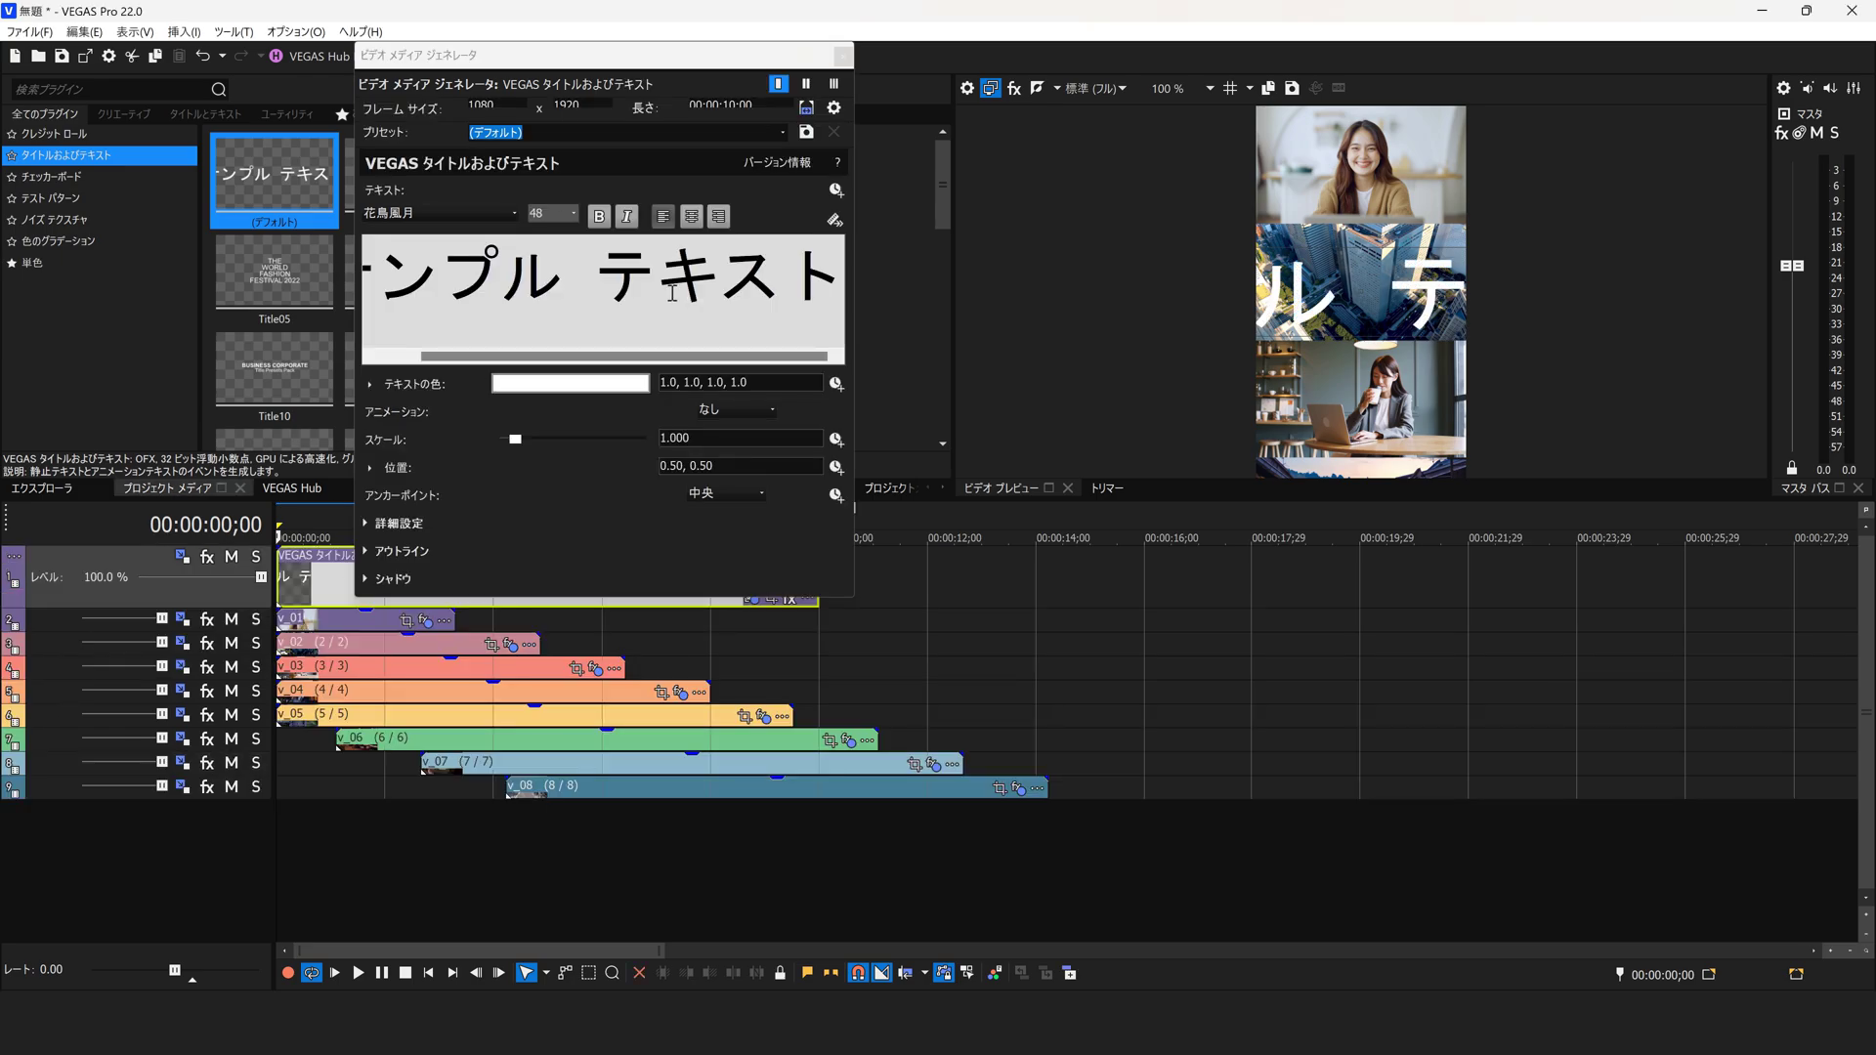
- Set the title text to たてスクロール動画 at font size 9, close the generator settings and play back the video
triple_click(595, 285)
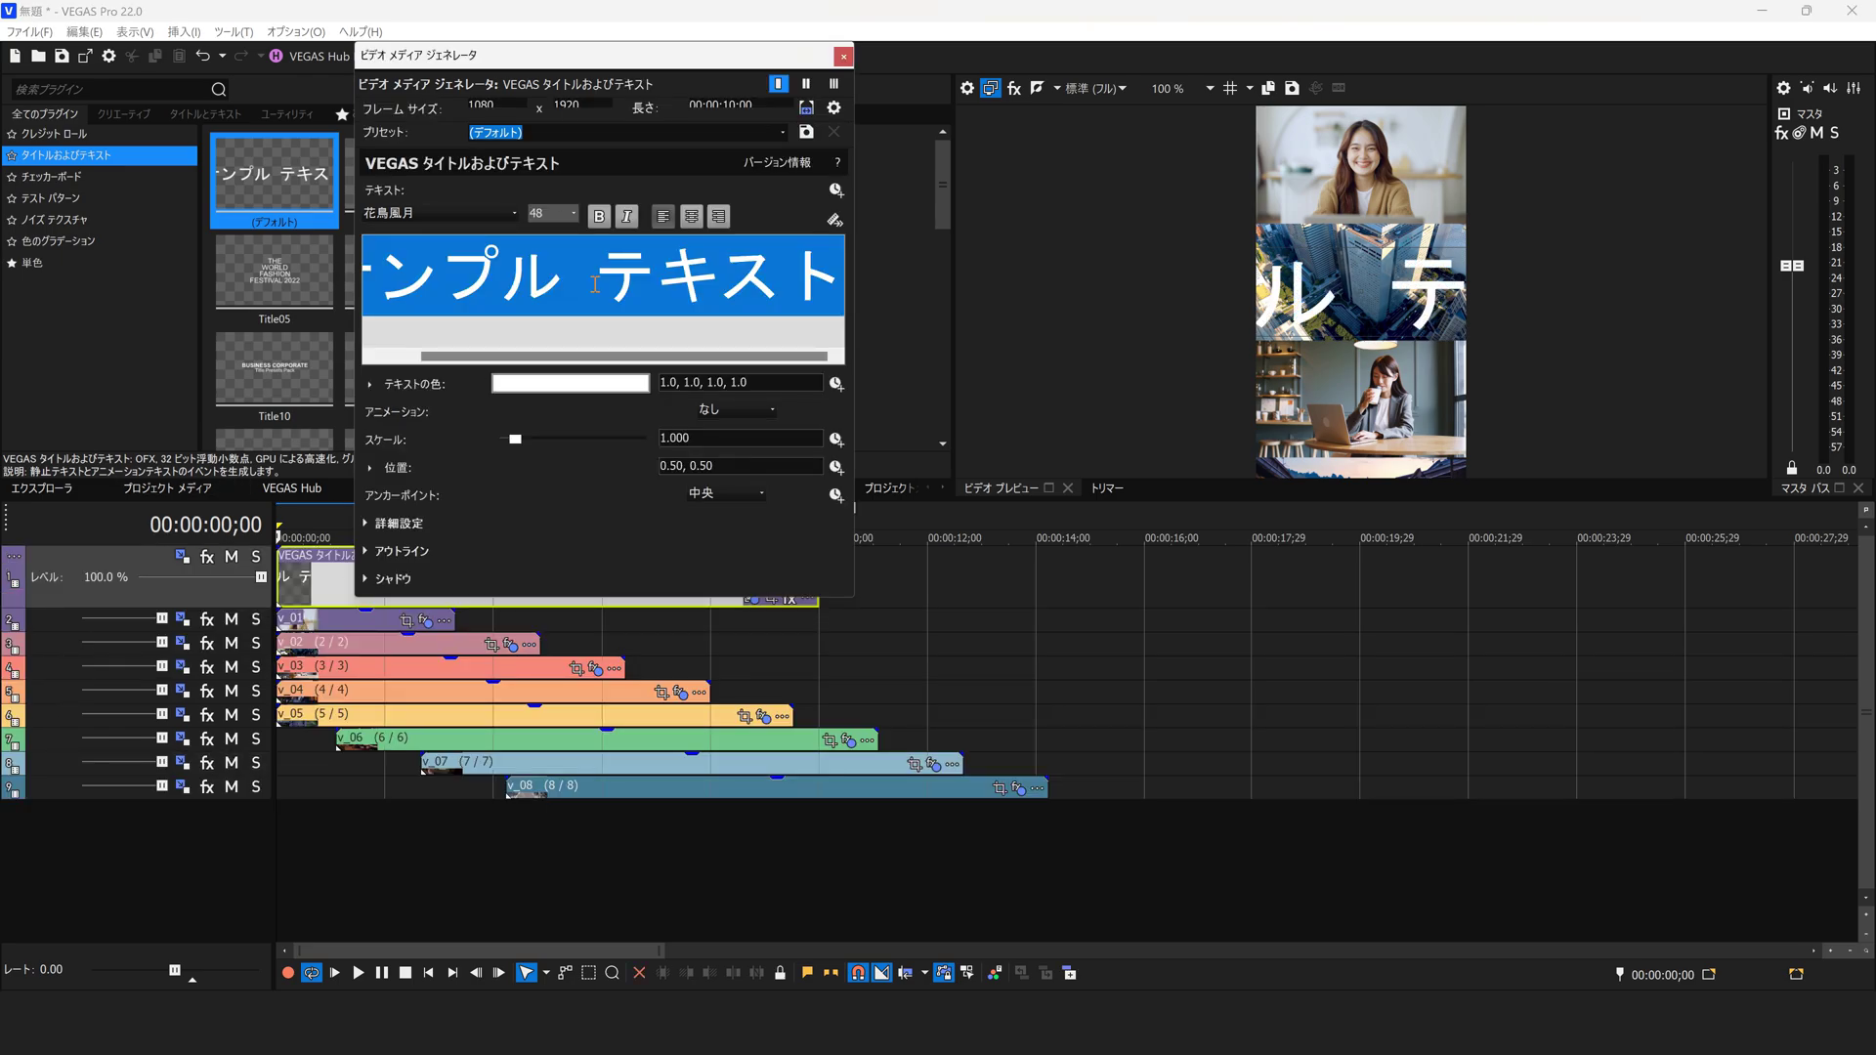
type("縦スクロール動画")
left_click(486, 281)
key("ctrl+a")
scroll(555, 214, "up", 13)
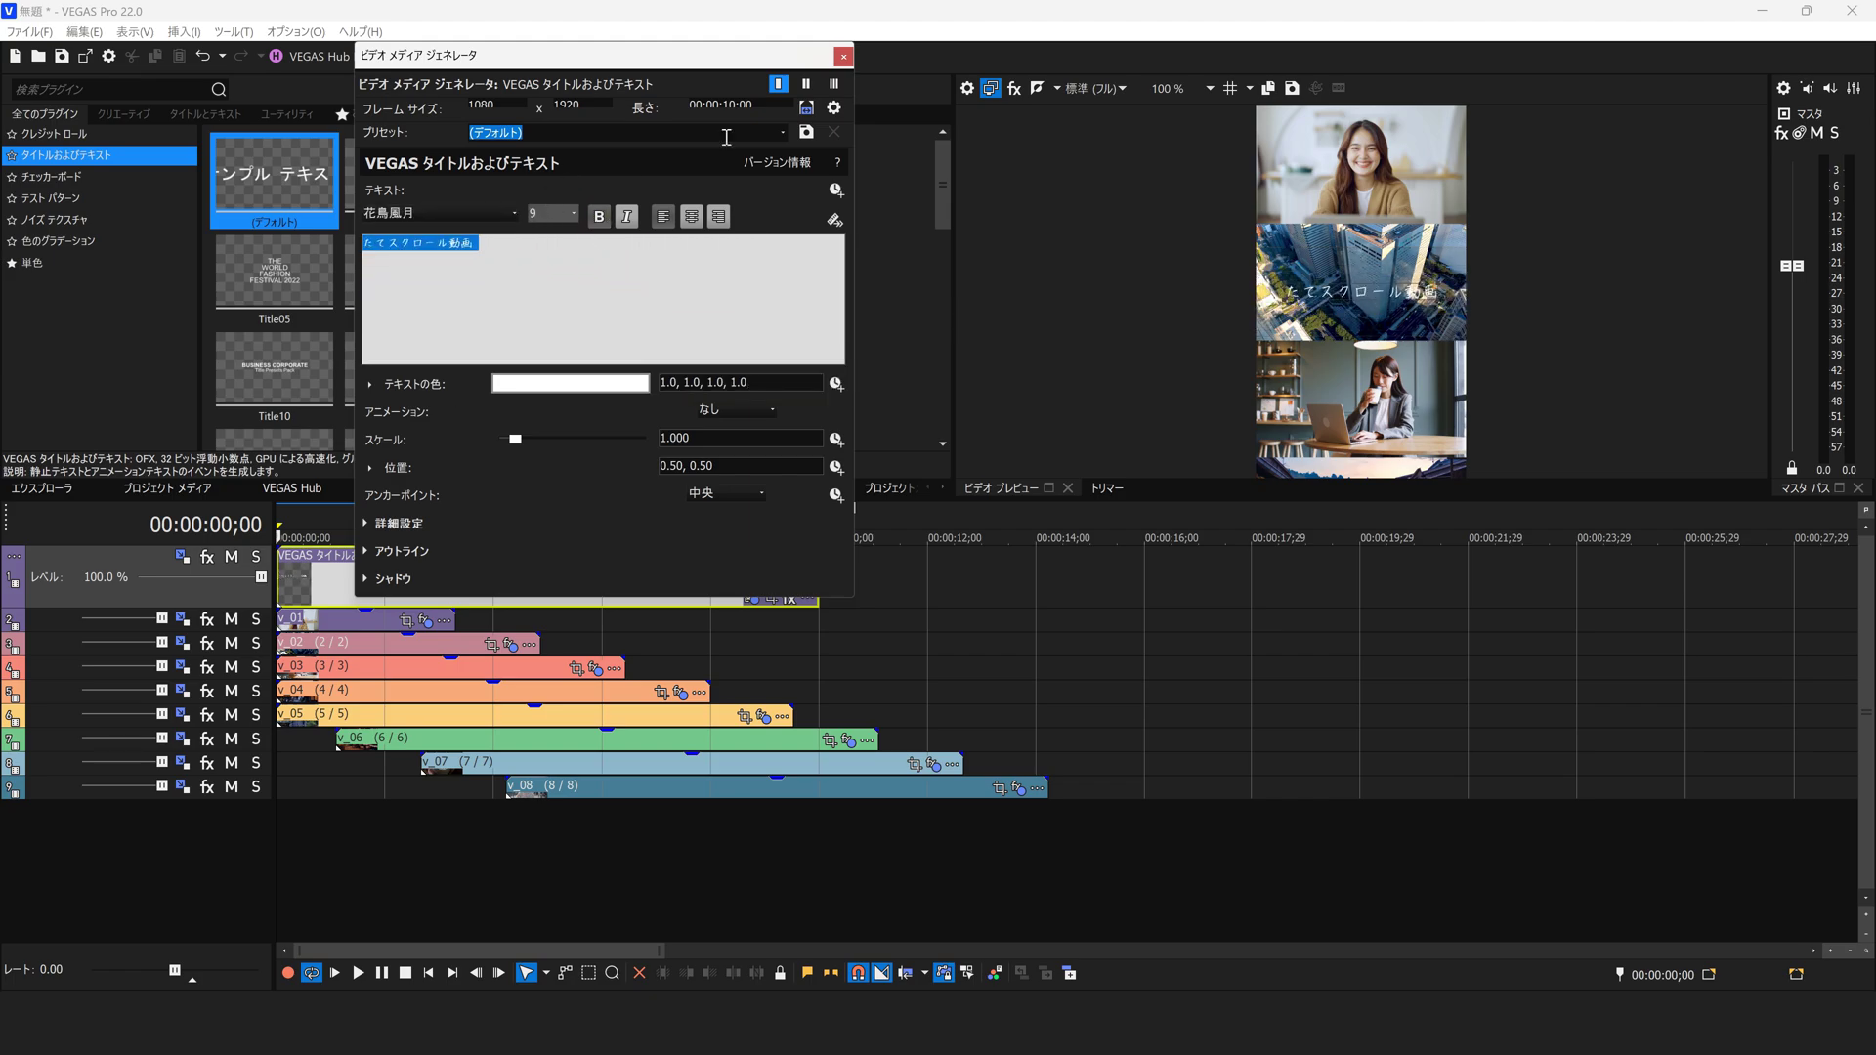
left_click(843, 56)
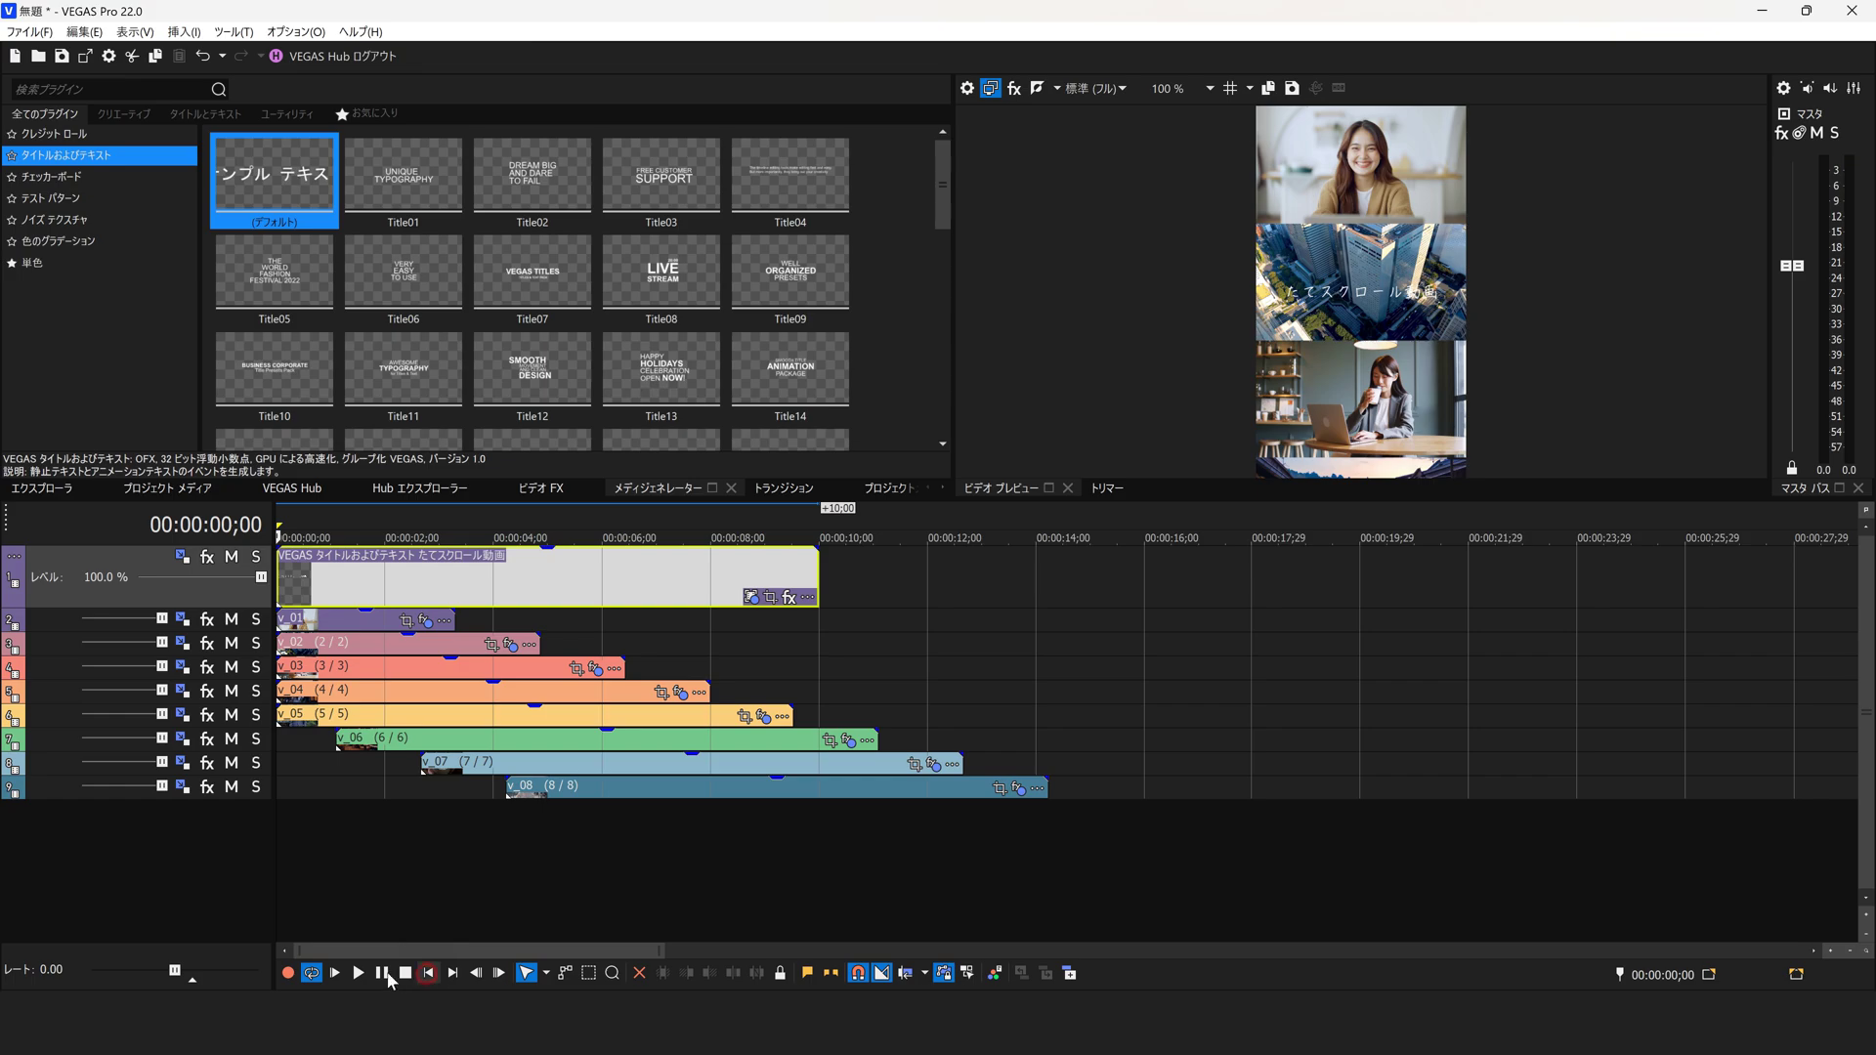
left_click(334, 971)
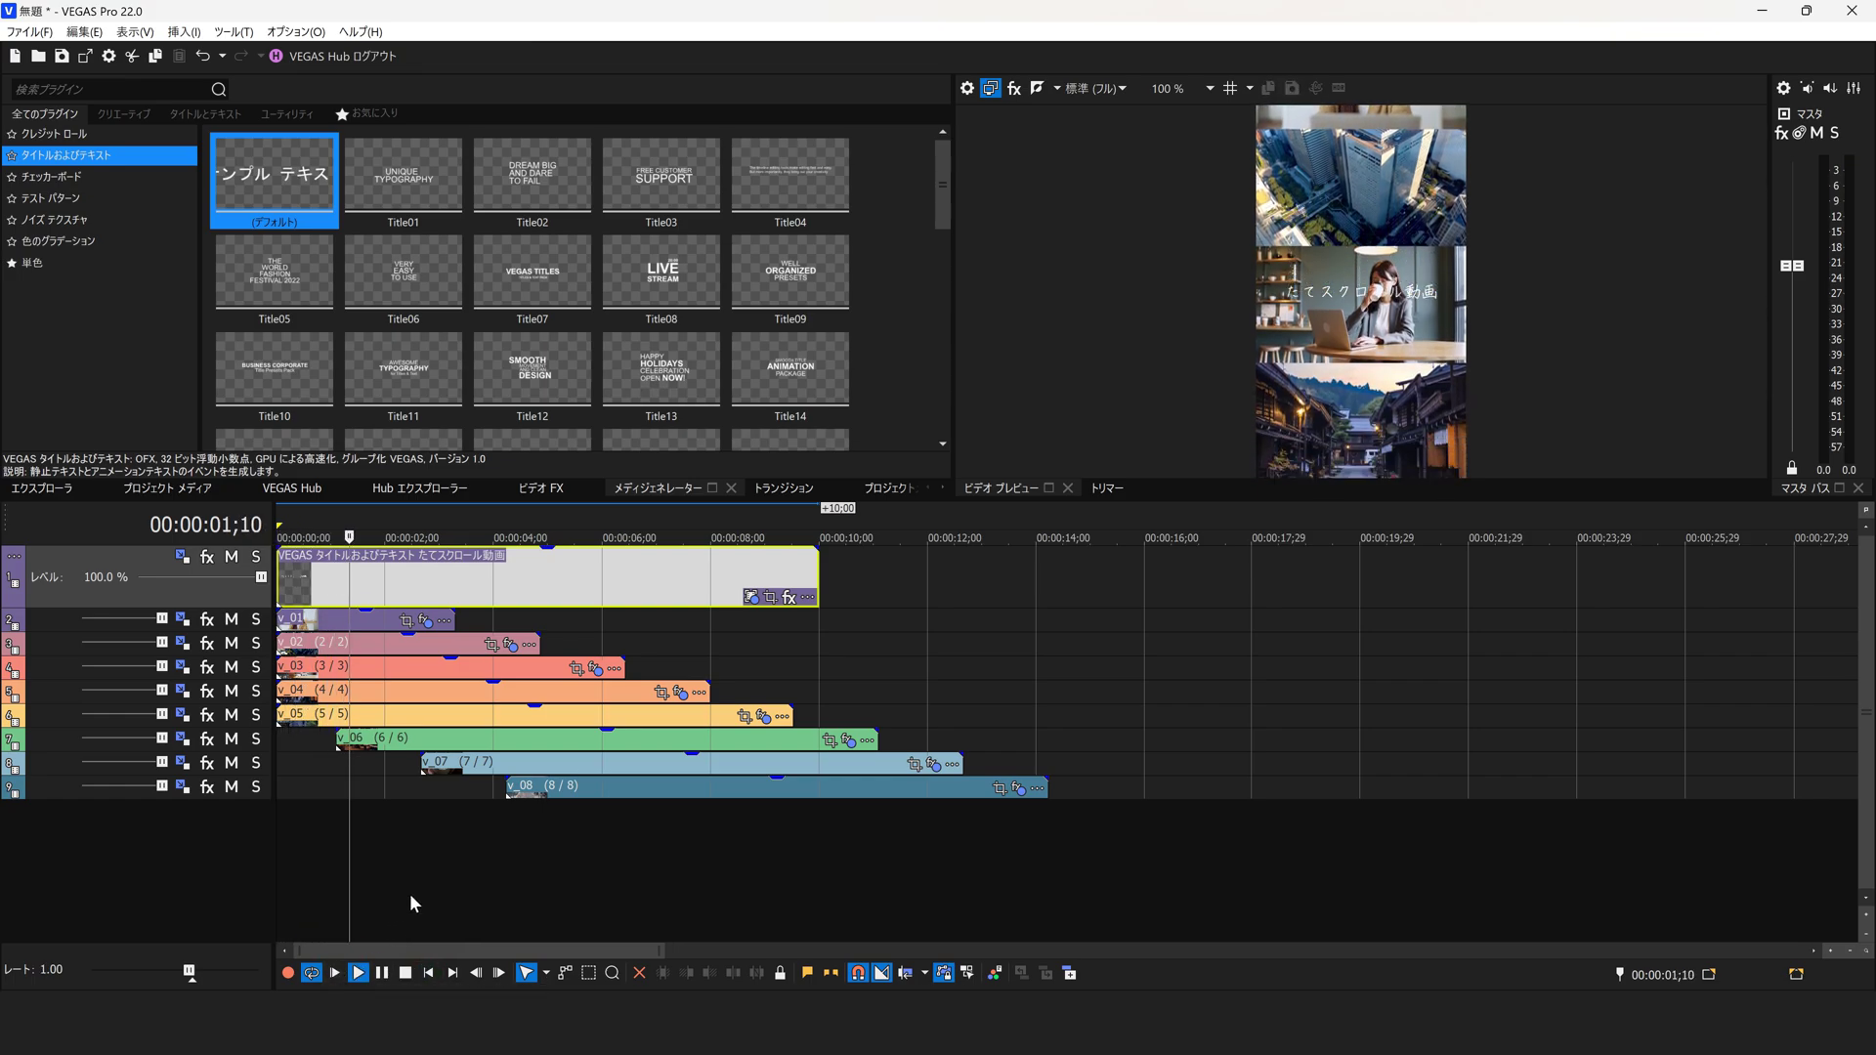